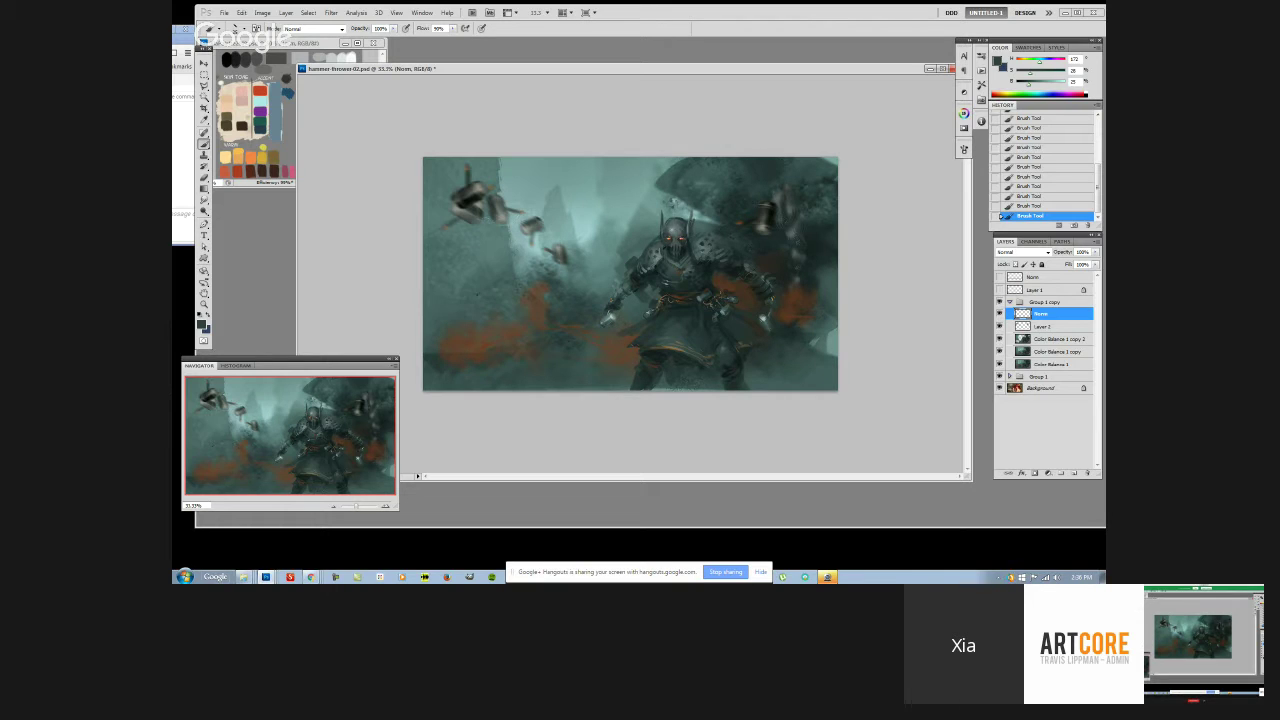
Erase part of the dark hammer head floating behind the warrior's left shoulder and touch it up with a thin slanted brush tip
{"action": "key", "text": "e"}
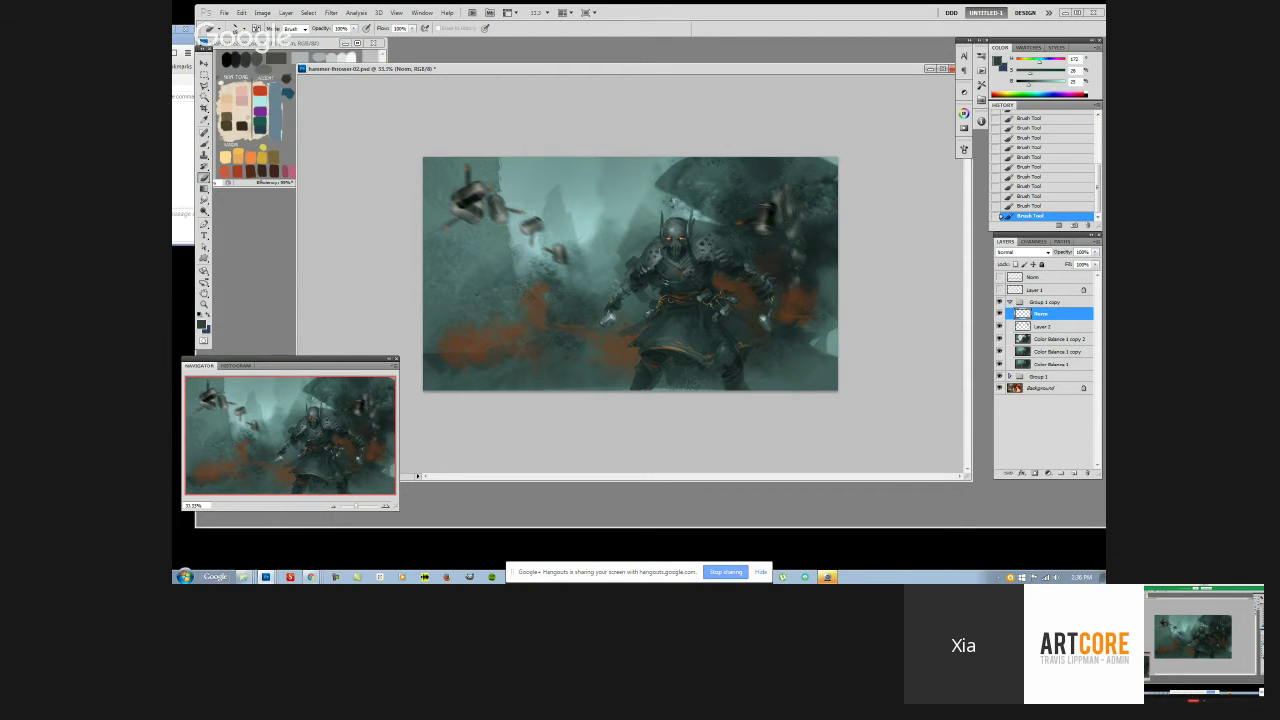
{"action": "left_click_drag", "start_coordinate": [770, 204], "coordinate": [766, 226]}
{"action": "key", "text": "b"}
{"action": "right_click", "coordinate": [707, 224]}
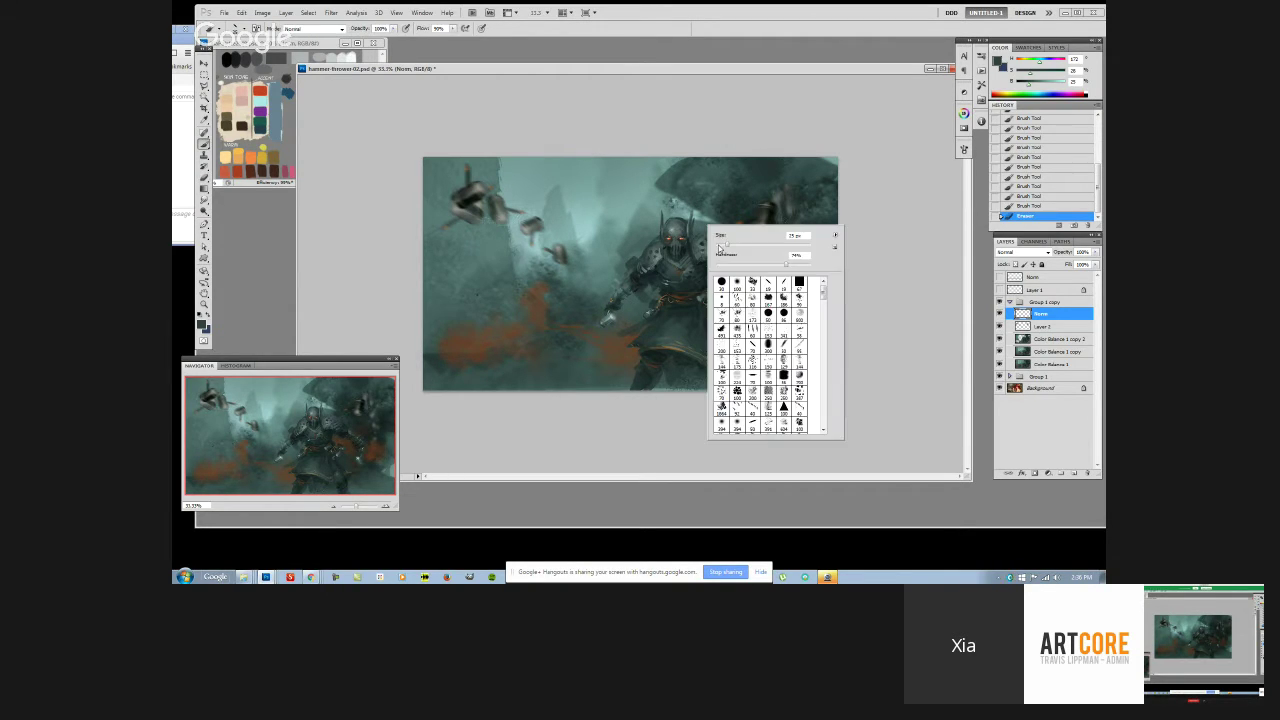
{"action": "left_click", "coordinate": [769, 284]}
{"action": "left_click", "coordinate": [851, 214]}
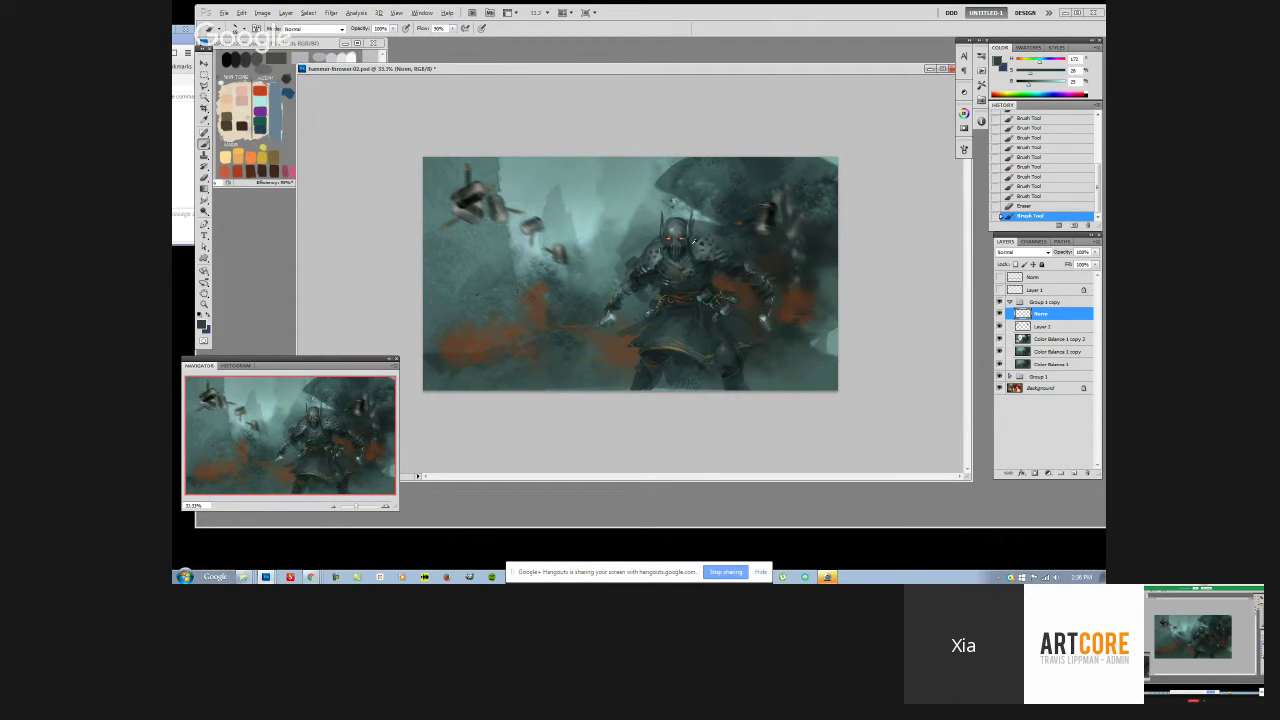
Switch to another thin slanted brush tip and repaint the edges of the dark hammer head behind the warrior
{"action": "right_click", "coordinate": [707, 237]}
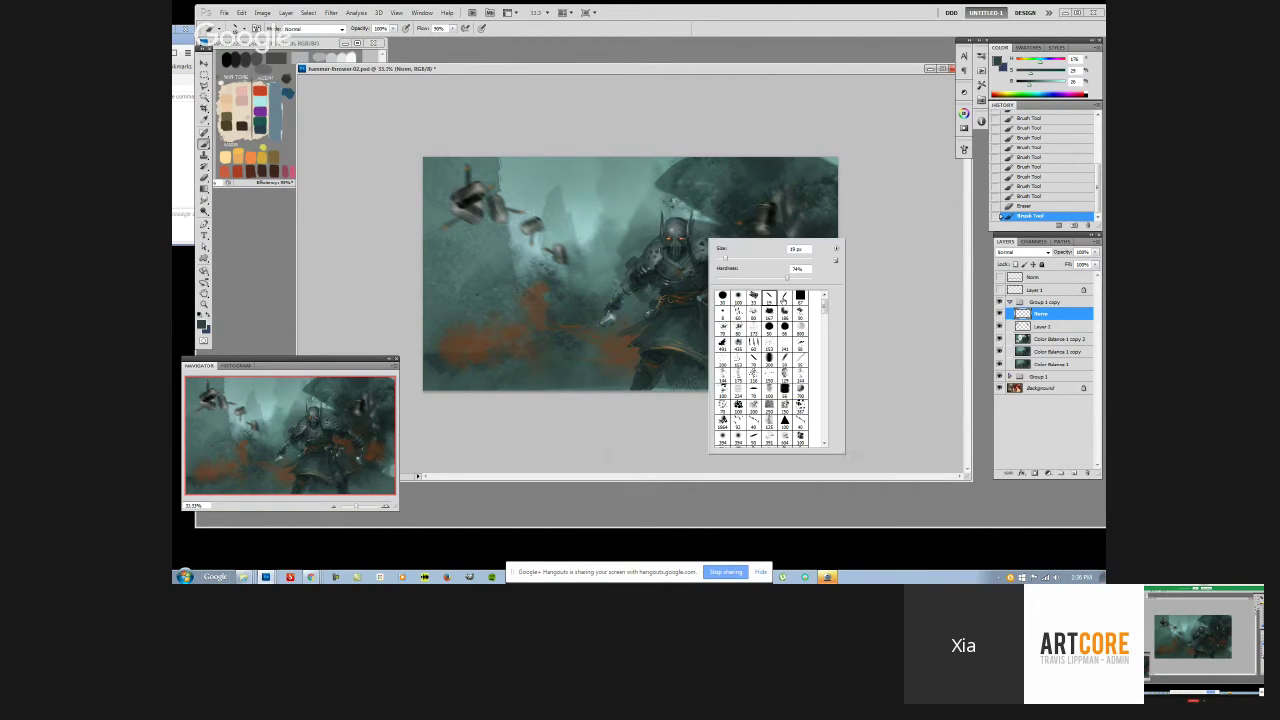
{"action": "left_click", "coordinate": [785, 298]}
{"action": "left_click_drag", "start_coordinate": [772, 205], "coordinate": [767, 226]}
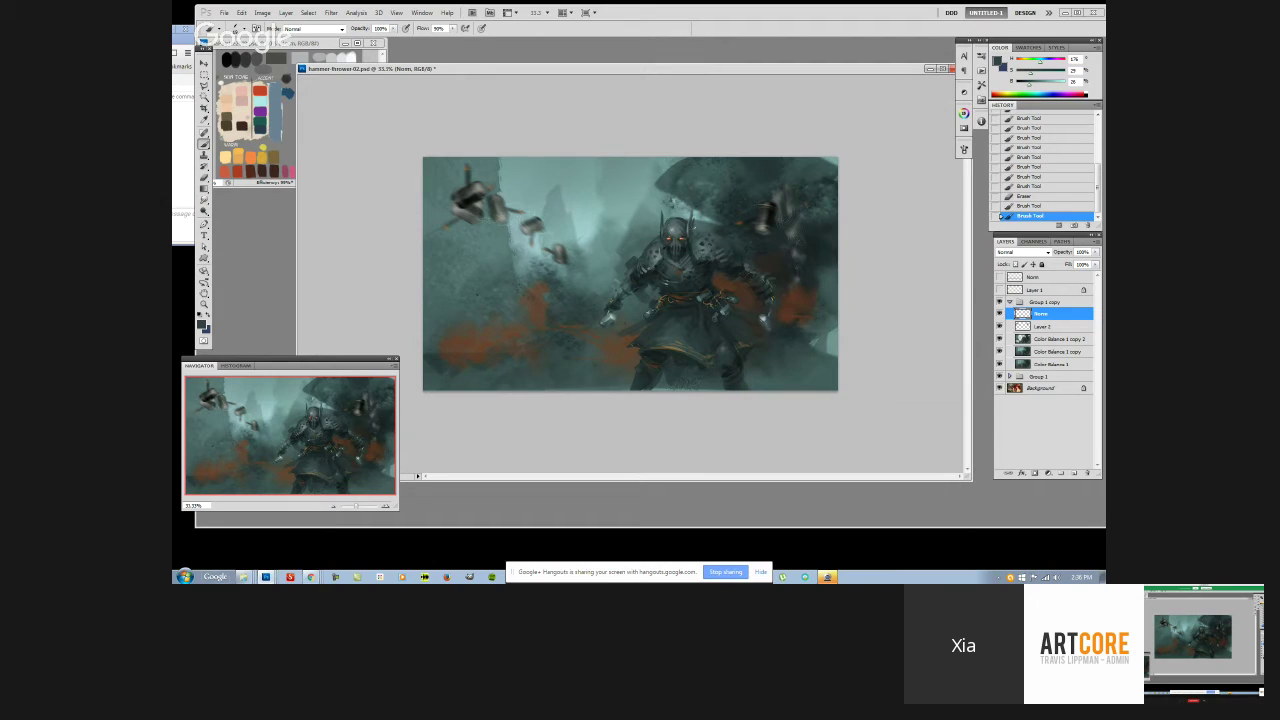
{"action": "left_click", "coordinate": [772, 212]}
{"action": "left_click", "coordinate": [776, 216]}
Paint small strokes on the side and brow of the warrior's helmet using dark tones sampled from it
{"action": "left_click", "coordinate": [682, 239]}
{"action": "left_click", "coordinate": [682, 240]}
{"action": "left_click", "coordinate": [684, 242]}
{"action": "left_click", "coordinate": [685, 244]}
{"action": "left_click", "coordinate": [684, 246], "text": "alt"}
{"action": "left_click", "coordinate": [688, 228], "text": "alt"}
{"action": "left_click", "coordinate": [682, 230]}
{"action": "left_click", "coordinate": [673, 233], "text": "alt"}
Refine the warrior's faceplate and jaw edge with brush strokes in colors sampled from the surrounding armor
{"action": "left_click", "coordinate": [679, 239]}
{"action": "left_click", "coordinate": [681, 247], "text": "alt"}
{"action": "left_click", "coordinate": [682, 242], "text": "alt"}
{"action": "left_click", "coordinate": [682, 242], "text": "alt"}
{"action": "left_click", "coordinate": [686, 244], "text": "alt"}
{"action": "left_click", "coordinate": [688, 240], "text": "alt"}
{"action": "left_click", "coordinate": [688, 246], "text": "alt"}
{"action": "left_click", "coordinate": [688, 232], "text": "alt"}
{"action": "left_click", "coordinate": [691, 234], "text": "alt"}
{"action": "left_click", "coordinate": [669, 252], "text": "alt"}
{"action": "left_click", "coordinate": [669, 250], "text": "alt"}
Choose a thin slanted brush tip and rework the helmet's forehead and the area below the faceplate with sampled tones
{"action": "right_click", "coordinate": [691, 272]}
{"action": "double_click", "coordinate": [752, 333]}
{"action": "left_click", "coordinate": [674, 229], "text": "alt"}
{"action": "left_click", "coordinate": [674, 230], "text": "alt"}
{"action": "left_click", "coordinate": [676, 252], "text": "alt"}
{"action": "left_click", "coordinate": [677, 230], "text": "alt"}
Paint the neck guard and collar below the warrior's faceplate, repeatedly sampling nearby dark green-gray tones
{"action": "left_click", "coordinate": [677, 253], "text": "alt"}
{"action": "left_click", "coordinate": [681, 259], "text": "alt"}
{"action": "left_click", "coordinate": [685, 251], "text": "alt"}
{"action": "left_click", "coordinate": [685, 251], "text": "alt"}
{"action": "left_click", "coordinate": [681, 256], "text": "alt"}
{"action": "left_click", "coordinate": [681, 256], "text": "alt"}
{"action": "left_click", "coordinate": [688, 250], "text": "alt"}
{"action": "left_click", "coordinate": [674, 256], "text": "alt"}
{"action": "left_click", "coordinate": [676, 255], "text": "alt"}
{"action": "left_click", "coordinate": [682, 259], "text": "alt"}
{"action": "left_click", "coordinate": [682, 259]}
{"action": "left_click", "coordinate": [689, 246], "text": "alt"}
{"action": "left_click", "coordinate": [675, 264], "text": "alt"}
Blend the upper chest armor into the collar with colors sampled beside the left shoulder and the neck
{"action": "left_click", "coordinate": [711, 263], "text": "alt"}
{"action": "left_click", "coordinate": [710, 261], "text": "alt"}
{"action": "left_click", "coordinate": [710, 264], "text": "alt"}
{"action": "left_click", "coordinate": [684, 250], "text": "alt"}
{"action": "left_click", "coordinate": [686, 248], "text": "alt"}
{"action": "left_click", "coordinate": [686, 248]}
{"action": "left_click", "coordinate": [681, 262], "text": "alt"}
{"action": "left_click", "coordinate": [675, 261], "text": "alt"}
{"action": "left_click", "coordinate": [688, 246], "text": "alt"}
Paint plate and stud details on the top of the warrior's left pauldron with tones sampled from it
{"action": "left_click", "coordinate": [688, 229], "text": "alt"}
{"action": "left_click", "coordinate": [705, 235], "text": "alt"}
{"action": "left_click", "coordinate": [704, 236], "text": "alt"}
{"action": "left_click", "coordinate": [705, 238], "text": "alt"}
{"action": "left_click", "coordinate": [704, 237], "text": "alt"}
{"action": "left_click", "coordinate": [704, 241], "text": "alt"}
{"action": "left_click", "coordinate": [704, 238], "text": "alt"}
{"action": "left_click", "coordinate": [702, 240], "text": "alt"}
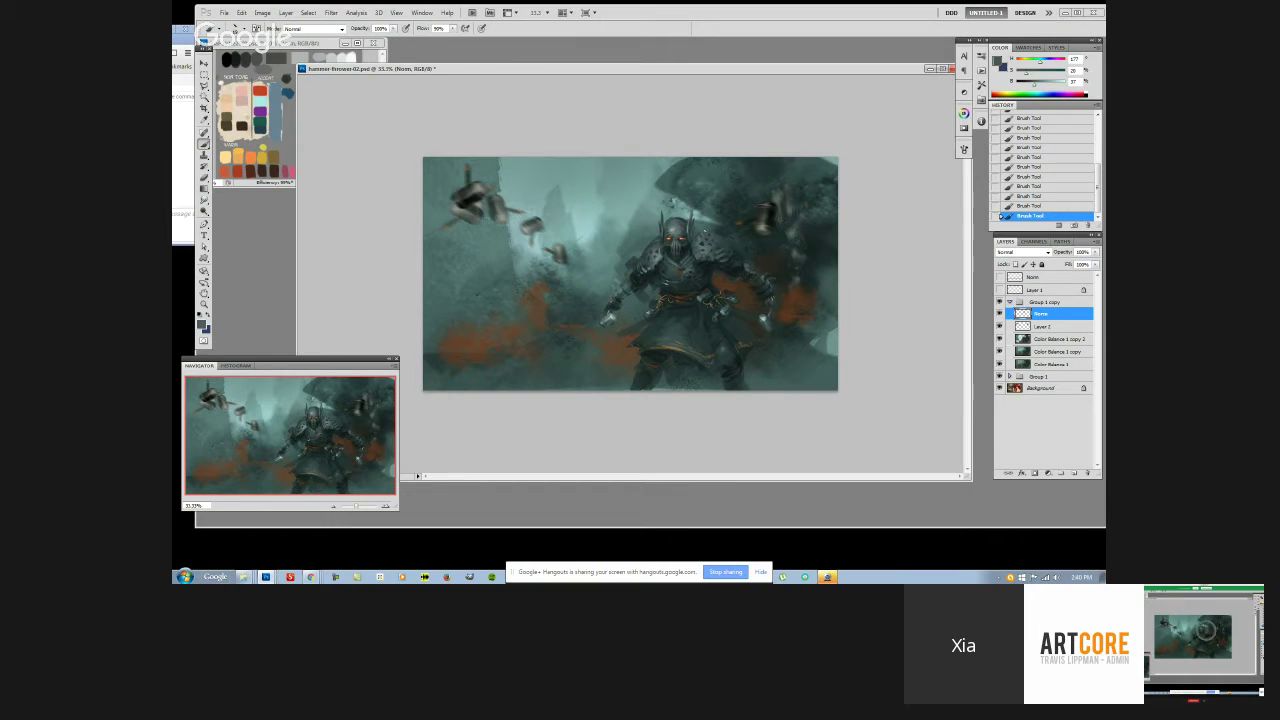
{"action": "left_click", "coordinate": [706, 236], "text": "alt"}
{"action": "left_click", "coordinate": [700, 236], "text": "alt"}
{"action": "left_click", "coordinate": [702, 242], "text": "alt"}
{"action": "left_click", "coordinate": [705, 244], "text": "alt"}
Touch up the collar and the inner edge of the warrior's right shoulder with sampled dark tones
{"action": "right_click", "coordinate": [674, 266]}
{"action": "left_click", "coordinate": [912, 262]}
{"action": "left_click", "coordinate": [668, 260], "text": "alt"}
{"action": "left_click", "coordinate": [657, 242], "text": "alt"}
Check the brush settings and develop the left pauldron's plates with colors sampled from the helmet and both shoulders
{"action": "right_click", "coordinate": [650, 252]}
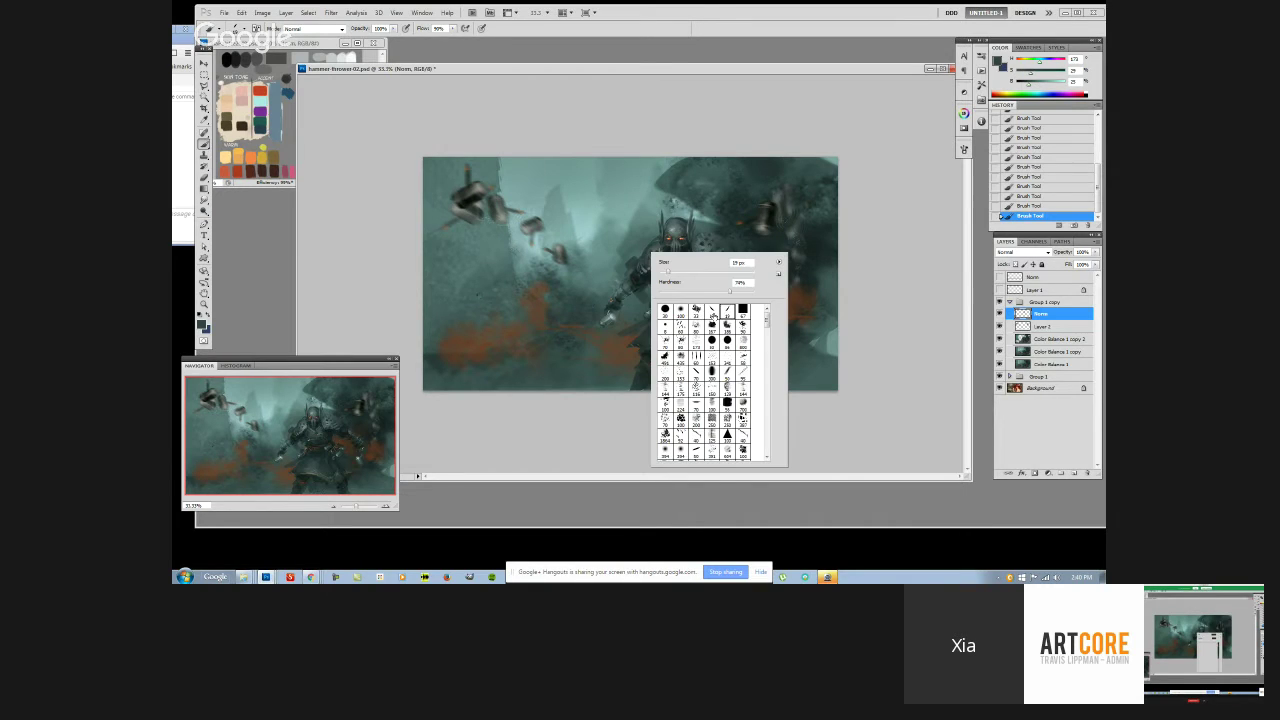
{"action": "key", "text": "Return"}
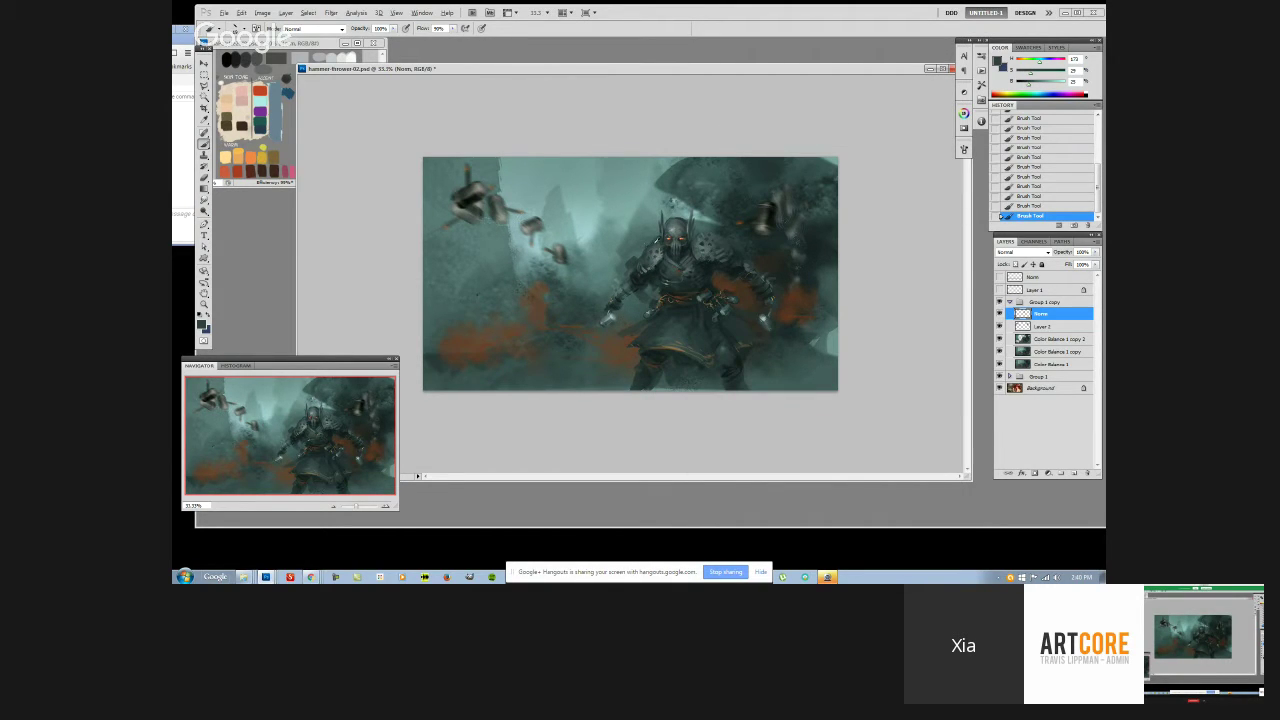
{"action": "left_click", "coordinate": [686, 220], "text": "alt"}
{"action": "left_click", "coordinate": [706, 230], "text": "alt"}
{"action": "left_click", "coordinate": [716, 236], "text": "alt"}
{"action": "left_click", "coordinate": [644, 254], "text": "alt"}
{"action": "left_click", "coordinate": [706, 248], "text": "alt"}
{"action": "left_click", "coordinate": [701, 243], "text": "alt"}
{"action": "left_click", "coordinate": [713, 247], "text": "alt"}
{"action": "left_click", "coordinate": [706, 243], "text": "alt"}
{"action": "left_click", "coordinate": [706, 243], "text": "alt"}
{"action": "left_click", "coordinate": [706, 243], "text": "alt"}
Pick a thin slanted brush tip and define the outer edge of the left pauldron against the background
{"action": "right_click", "coordinate": [723, 257]}
{"action": "double_click", "coordinate": [788, 318]}
{"action": "left_click", "coordinate": [703, 216], "text": "alt"}
{"action": "left_click", "coordinate": [706, 241], "text": "alt"}
{"action": "left_click", "coordinate": [712, 238], "text": "alt"}
{"action": "left_click", "coordinate": [724, 238], "text": "alt"}
Pick a thin slanted brush tip and paint the edge and plates of the warrior's right pauldron with sampled tones
{"action": "right_click", "coordinate": [662, 288]}
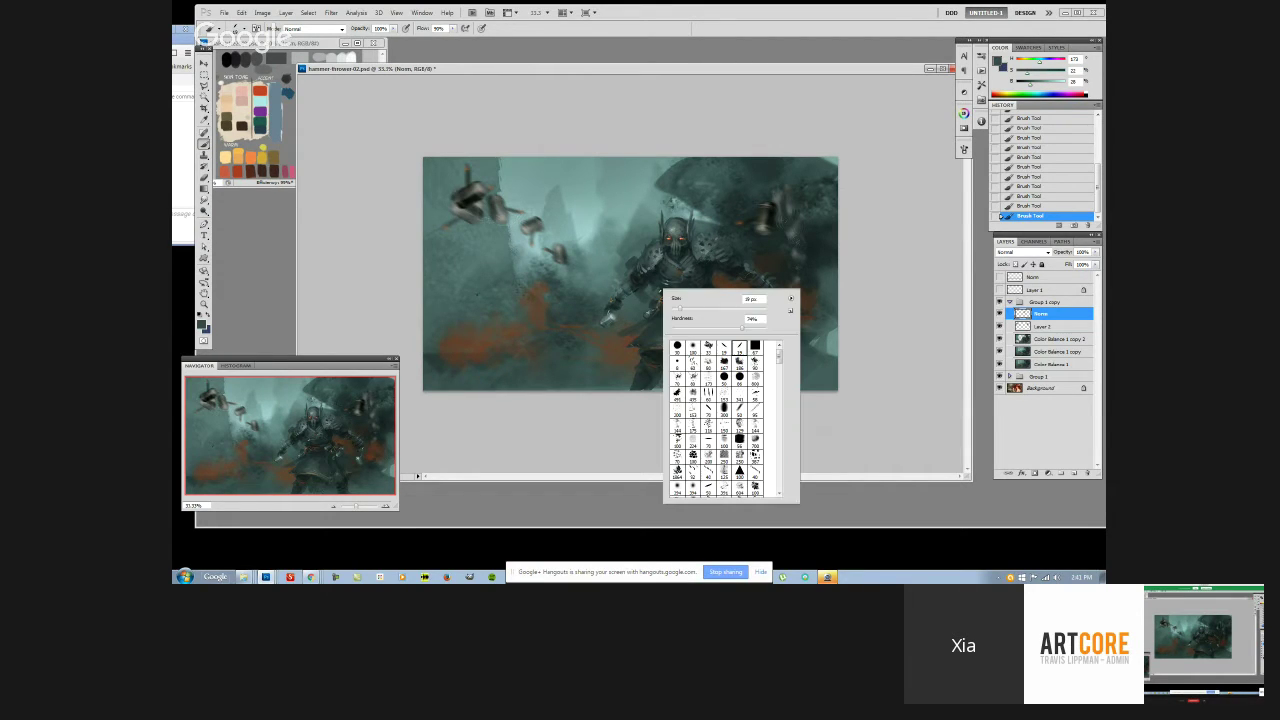
{"action": "double_click", "coordinate": [733, 348]}
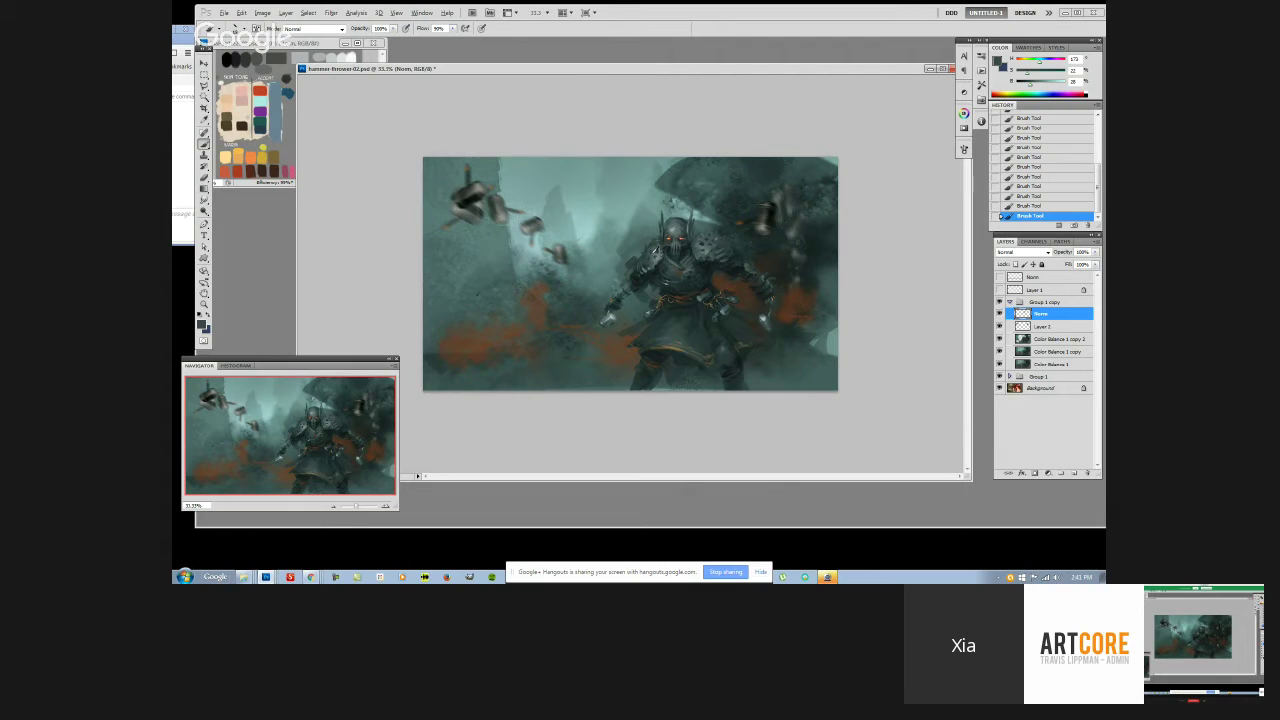
{"action": "left_click", "coordinate": [656, 240], "text": "alt"}
{"action": "left_click", "coordinate": [656, 240], "text": "alt"}
{"action": "left_click", "coordinate": [656, 240], "text": "alt"}
{"action": "left_click", "coordinate": [658, 244], "text": "alt"}
{"action": "left_click", "coordinate": [656, 240], "text": "alt"}
{"action": "left_click", "coordinate": [656, 240], "text": "alt"}
{"action": "left_click", "coordinate": [656, 240], "text": "alt"}
{"action": "left_click", "coordinate": [652, 259], "text": "alt"}
{"action": "left_click", "coordinate": [655, 255], "text": "alt"}
Switch to the neighboring thin brush tip and paint the warrior's left upper arm where it meets the pauldron
{"action": "left_click", "coordinate": [712, 246], "text": "alt"}
{"action": "right_click", "coordinate": [747, 259]}
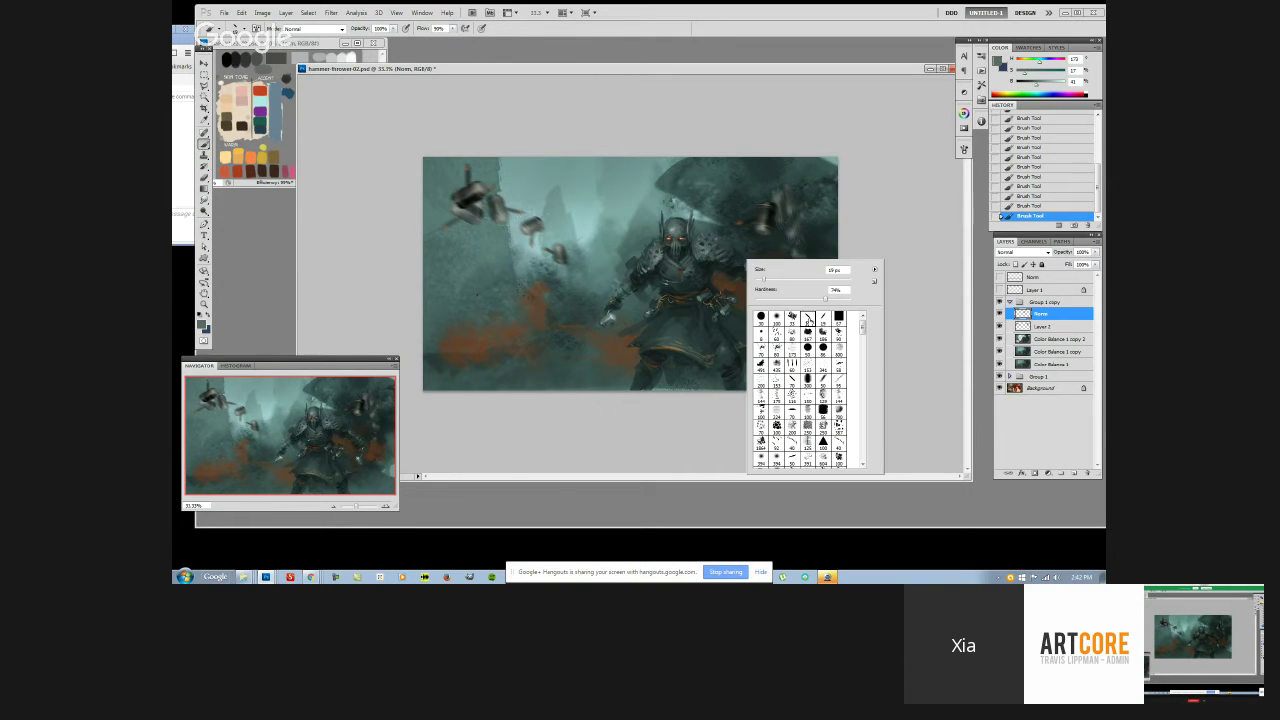
{"action": "double_click", "coordinate": [823, 319]}
{"action": "left_click", "coordinate": [737, 252], "text": "alt"}
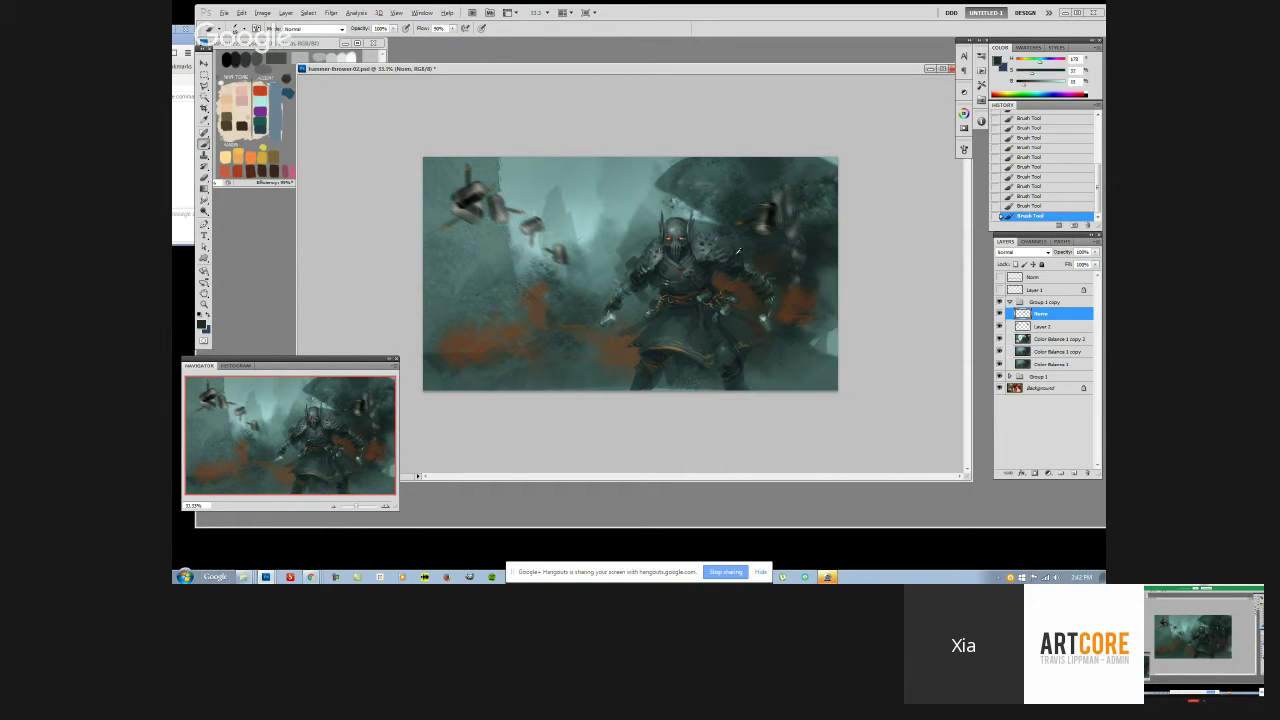
{"action": "left_click", "coordinate": [733, 249], "text": "alt"}
{"action": "left_click", "coordinate": [710, 244], "text": "alt"}
{"action": "left_click", "coordinate": [704, 245], "text": "alt"}
Change back to the other thin slanted brush tip and refine the left pauldron's lower plates with sampled grays
{"action": "right_click", "coordinate": [710, 267]}
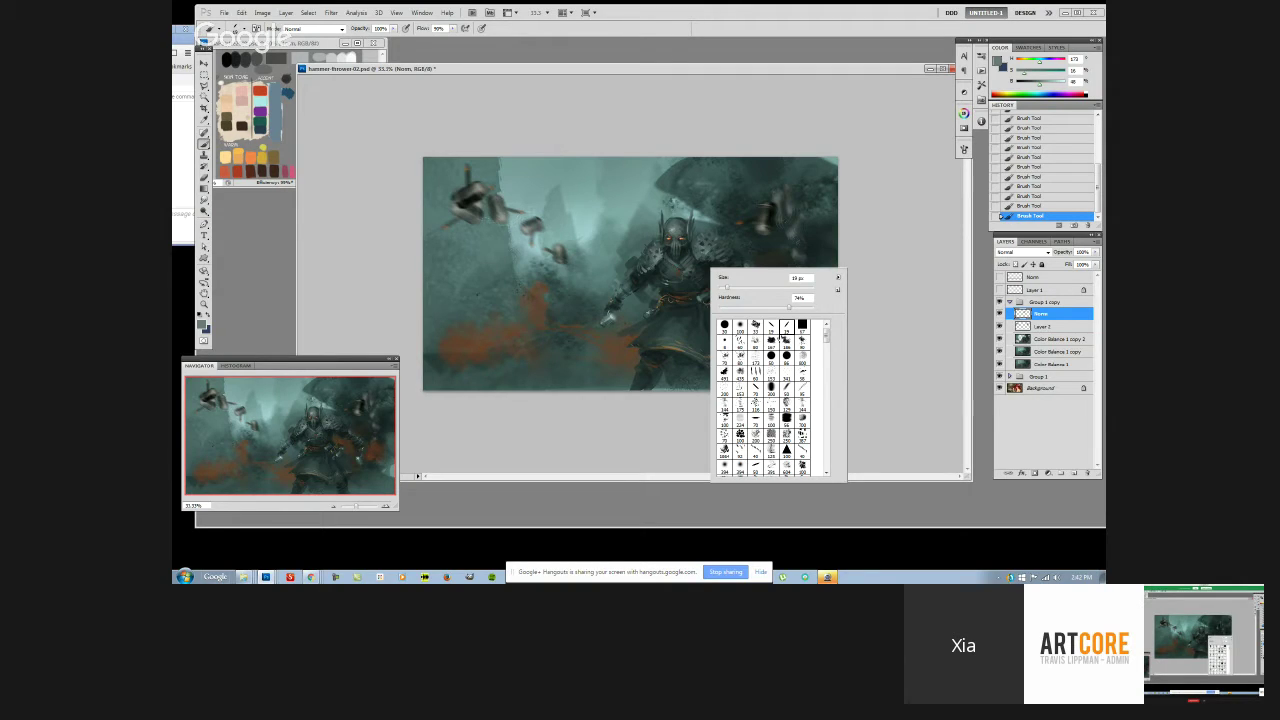
{"action": "double_click", "coordinate": [775, 329]}
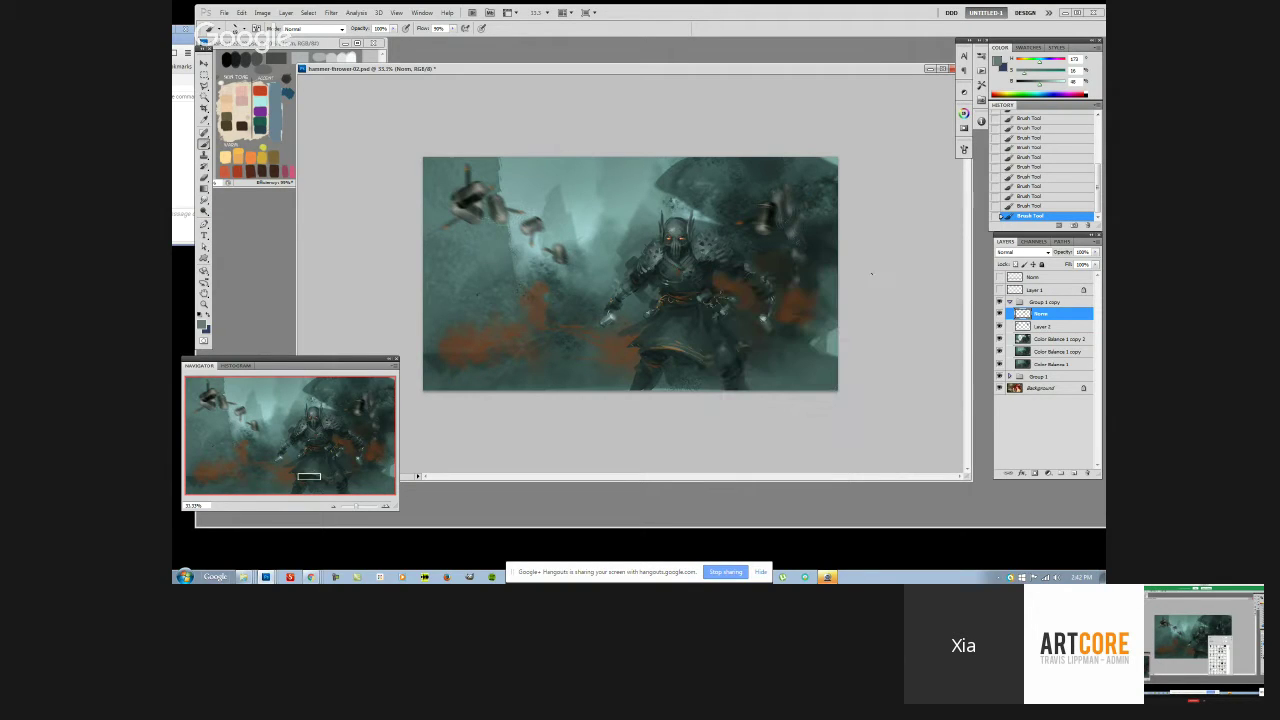
{"action": "left_click", "coordinate": [707, 243], "text": "alt"}
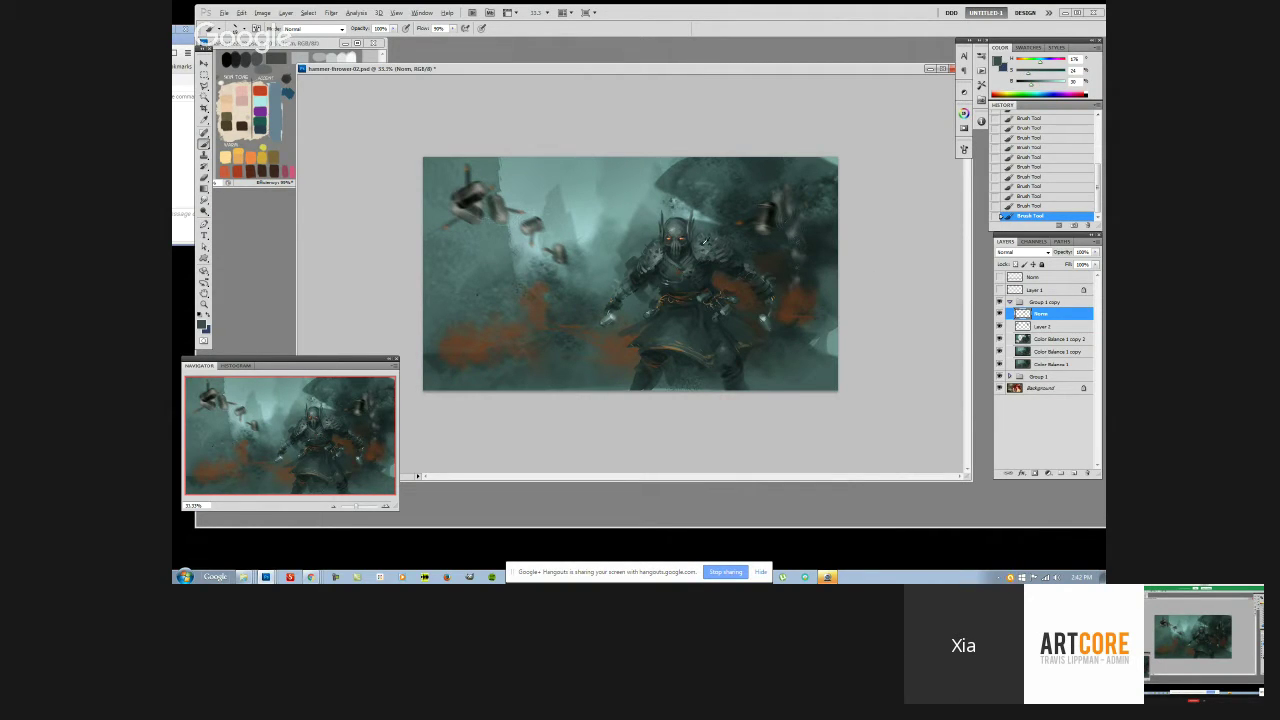
{"action": "left_click", "coordinate": [703, 243], "text": "alt"}
{"action": "left_click", "coordinate": [700, 246], "text": "alt"}
{"action": "left_click", "coordinate": [708, 251], "text": "alt"}
Switch thin brush tips again and add strokes to the left upper arm and the pauldron's lower rim
{"action": "right_click", "coordinate": [737, 262]}
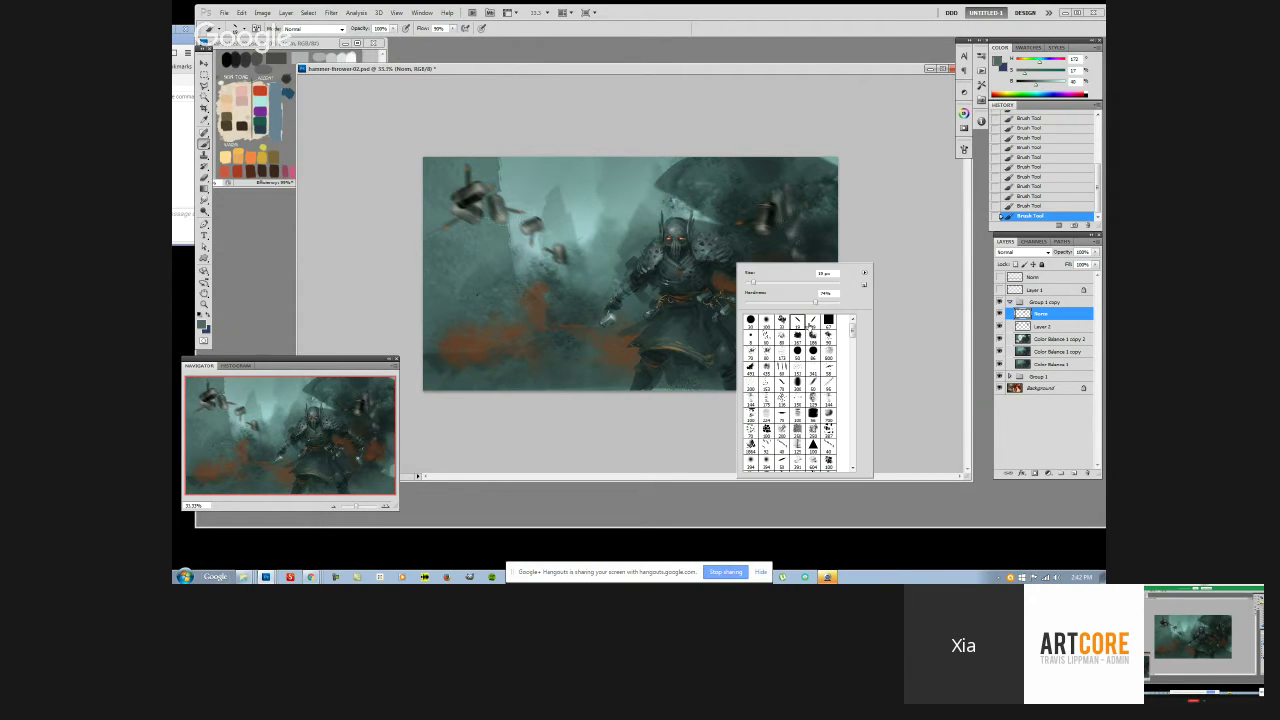
{"action": "double_click", "coordinate": [807, 323]}
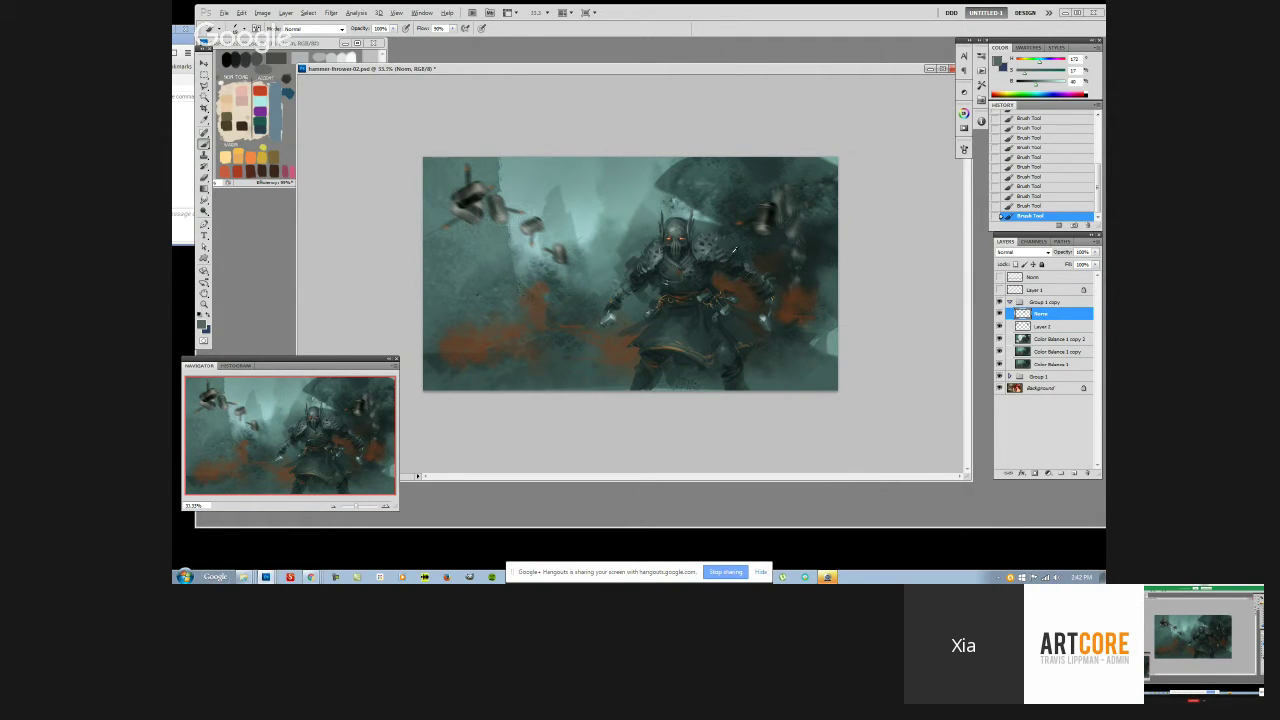
{"action": "left_click", "coordinate": [737, 249], "text": "alt"}
{"action": "left_click", "coordinate": [708, 248], "text": "alt"}
{"action": "left_click", "coordinate": [708, 248], "text": "alt"}
Paint shadows and highlights on the right pauldron using tones sampled from both shoulders
{"action": "left_click", "coordinate": [662, 258], "text": "alt"}
{"action": "right_click", "coordinate": [658, 259]}
{"action": "left_click", "coordinate": [886, 244]}
{"action": "left_click", "coordinate": [708, 248], "text": "alt"}
{"action": "left_click", "coordinate": [700, 242], "text": "alt"}
{"action": "left_click", "coordinate": [654, 261], "text": "alt"}
{"action": "left_click", "coordinate": [654, 261], "text": "alt"}
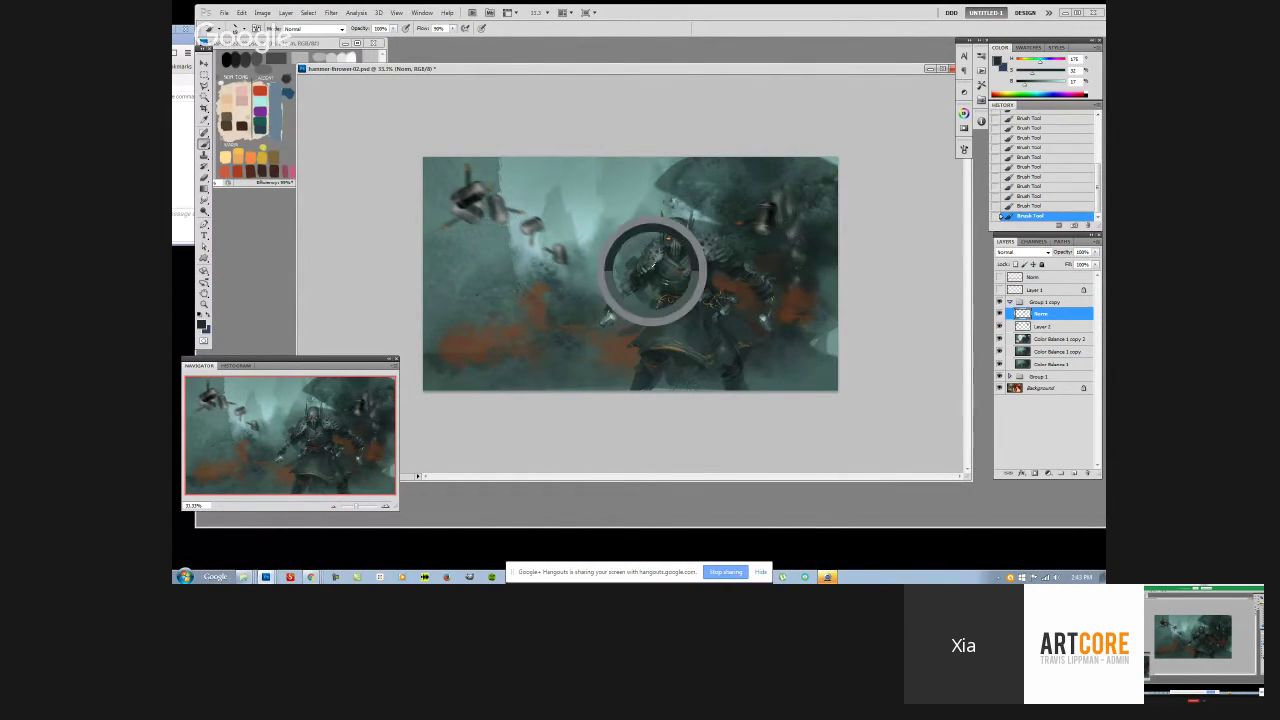
{"action": "left_click", "coordinate": [660, 258], "text": "alt"}
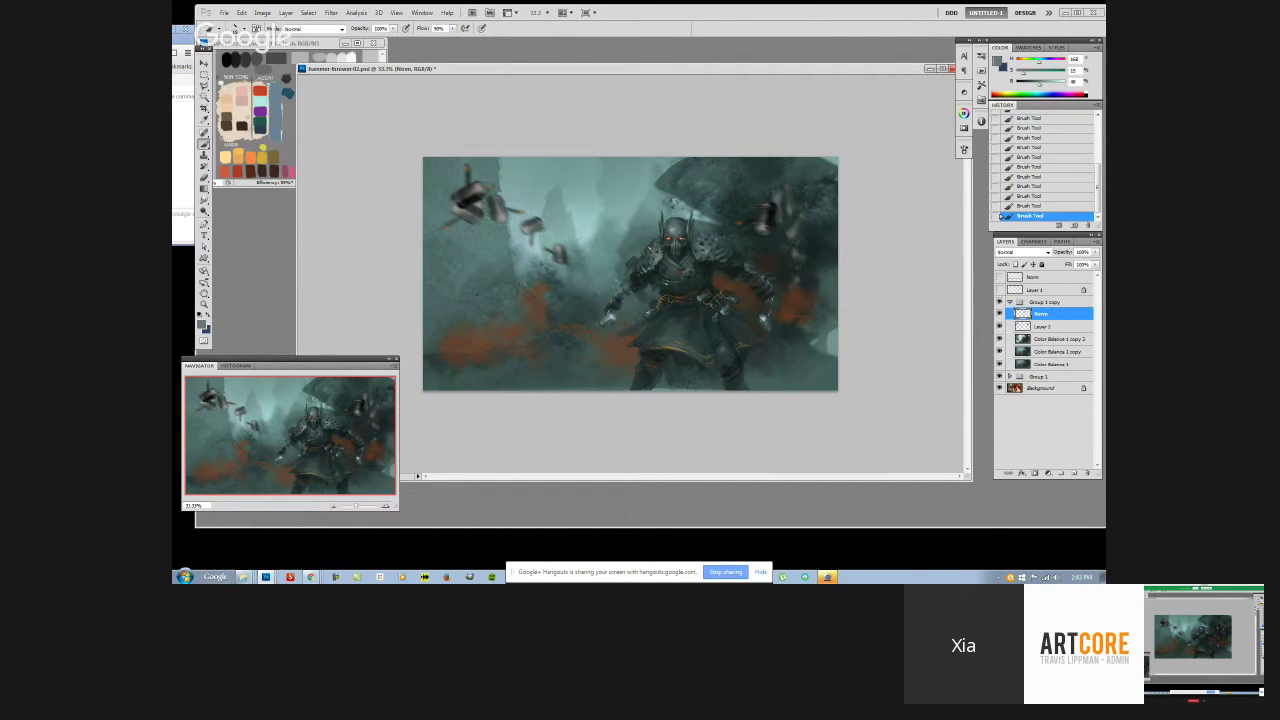
{"action": "left_click", "coordinate": [660, 258], "text": "alt"}
Choose a thin slanted brush tip and rework the outer left pauldron and upper arm with sampled colors
{"action": "right_click", "coordinate": [746, 258]}
{"action": "double_click", "coordinate": [807, 318]}
{"action": "left_click", "coordinate": [734, 251], "text": "alt"}
{"action": "left_click", "coordinate": [732, 247], "text": "alt"}
{"action": "left_click", "coordinate": [729, 243], "text": "alt"}
Add detail strokes across the right pauldron with colors sampled from its outer and inner plates
{"action": "left_click", "coordinate": [645, 260], "text": "alt"}
{"action": "right_click", "coordinate": [662, 269]}
{"action": "left_click", "coordinate": [857, 243]}
{"action": "left_click", "coordinate": [646, 260], "text": "alt"}
{"action": "left_click", "coordinate": [661, 261], "text": "alt"}
Touch up the lower plates of the left pauldron with tones sampled on the spot
{"action": "left_click", "coordinate": [704, 247], "text": "alt"}
{"action": "left_click", "coordinate": [702, 250], "text": "alt"}
{"action": "left_click", "coordinate": [704, 250], "text": "alt"}
Paint lighter gray-green highlights on the right pauldron's inner plates, sampling the armor between strokes
{"action": "right_click", "coordinate": [688, 259]}
{"action": "key", "text": "Escape"}
{"action": "left_click", "coordinate": [658, 263], "text": "alt"}
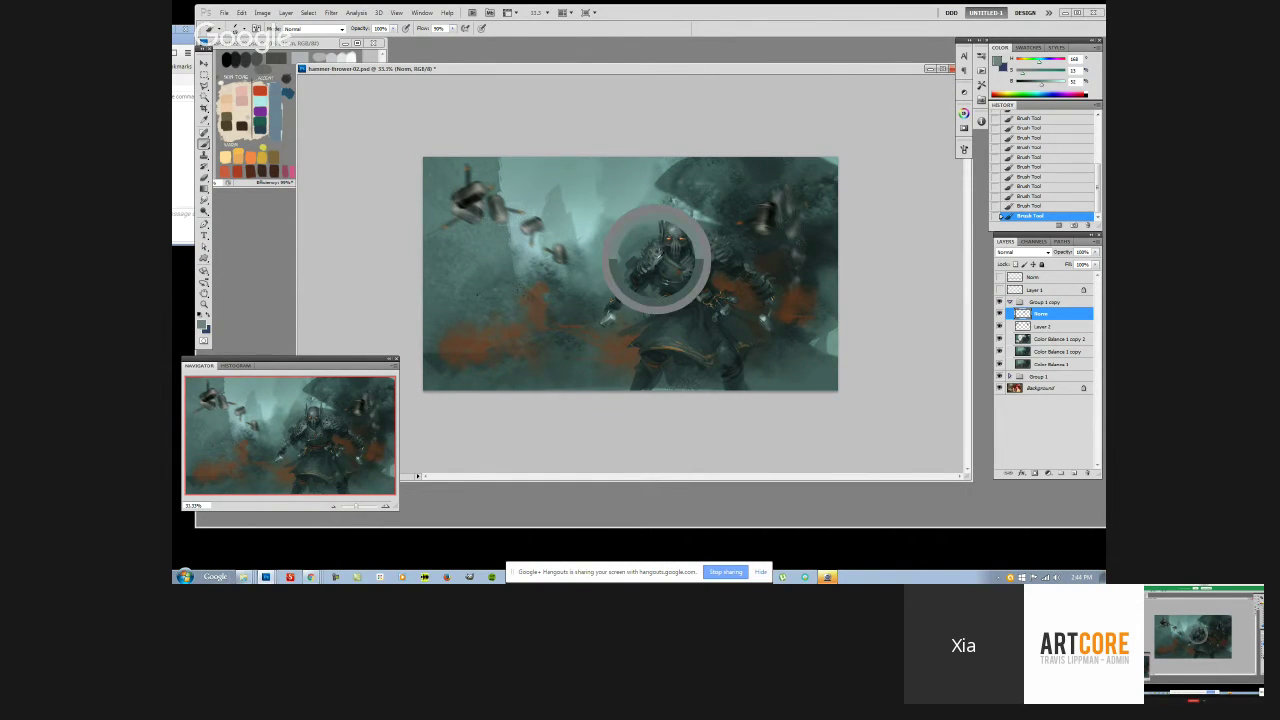
{"action": "left_click", "coordinate": [660, 259], "text": "alt"}
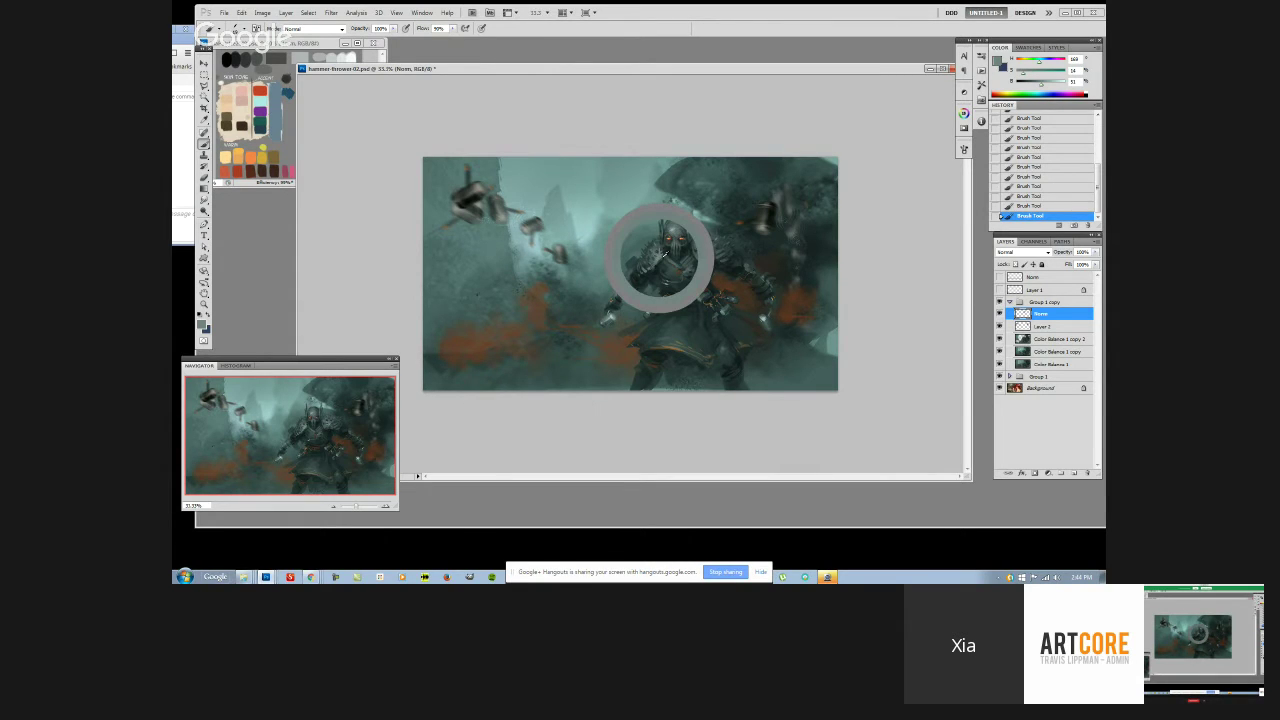
{"action": "right_click", "coordinate": [686, 266]}
{"action": "key", "text": "Escape"}
{"action": "left_click", "coordinate": [661, 261], "text": "alt"}
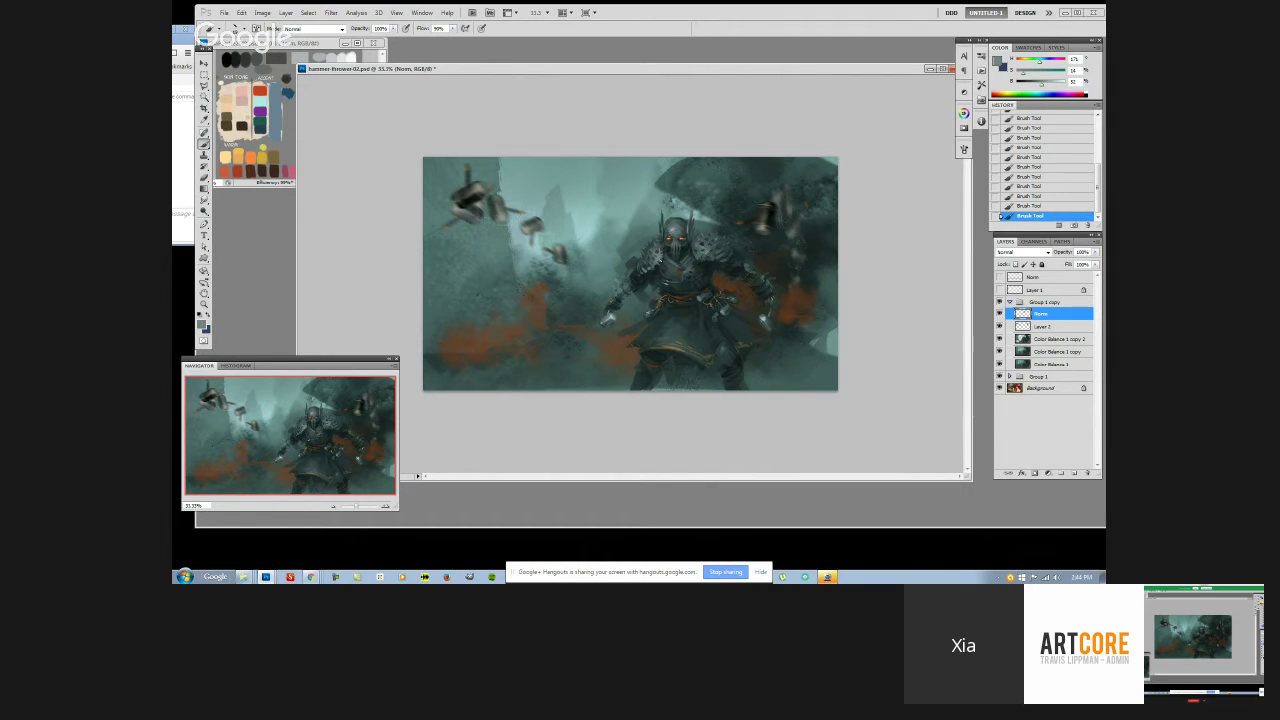
{"action": "left_click", "coordinate": [657, 262], "text": "alt"}
Change the brush tip and paint further detail on the right pauldron's plates with gray-green tones sampled from them
{"action": "left_click", "coordinate": [709, 250], "text": "alt"}
{"action": "right_click", "coordinate": [710, 278]}
{"action": "double_click", "coordinate": [783, 339]}
{"action": "left_click", "coordinate": [706, 252], "text": "alt"}
{"action": "left_click", "coordinate": [706, 252], "text": "alt"}
{"action": "left_click", "coordinate": [716, 265], "text": "alt"}
Touch up the armor between the right pauldron and the helmet's edge with sampled dark gray-green tones
{"action": "left_click", "coordinate": [695, 249], "text": "alt"}
{"action": "left_click", "coordinate": [694, 240], "text": "alt"}
{"action": "right_click", "coordinate": [702, 238]}
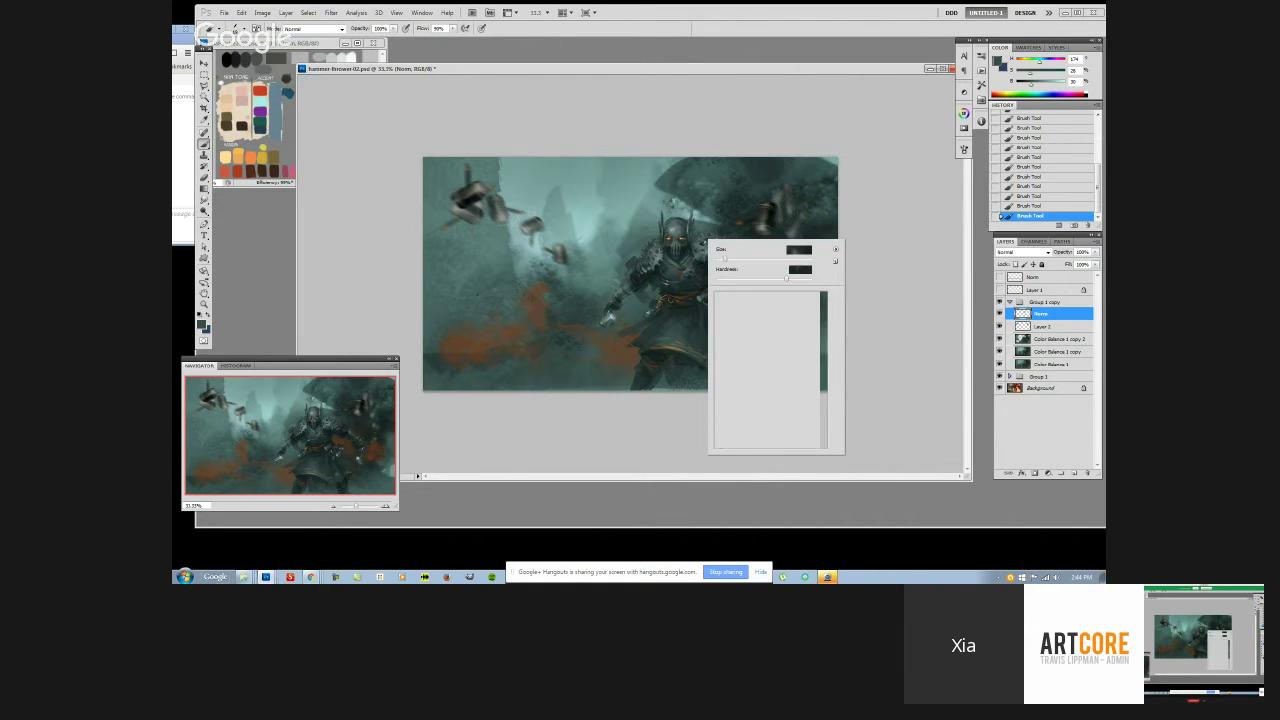
{"action": "key", "text": "Escape"}
{"action": "left_click", "coordinate": [700, 238], "text": "alt"}
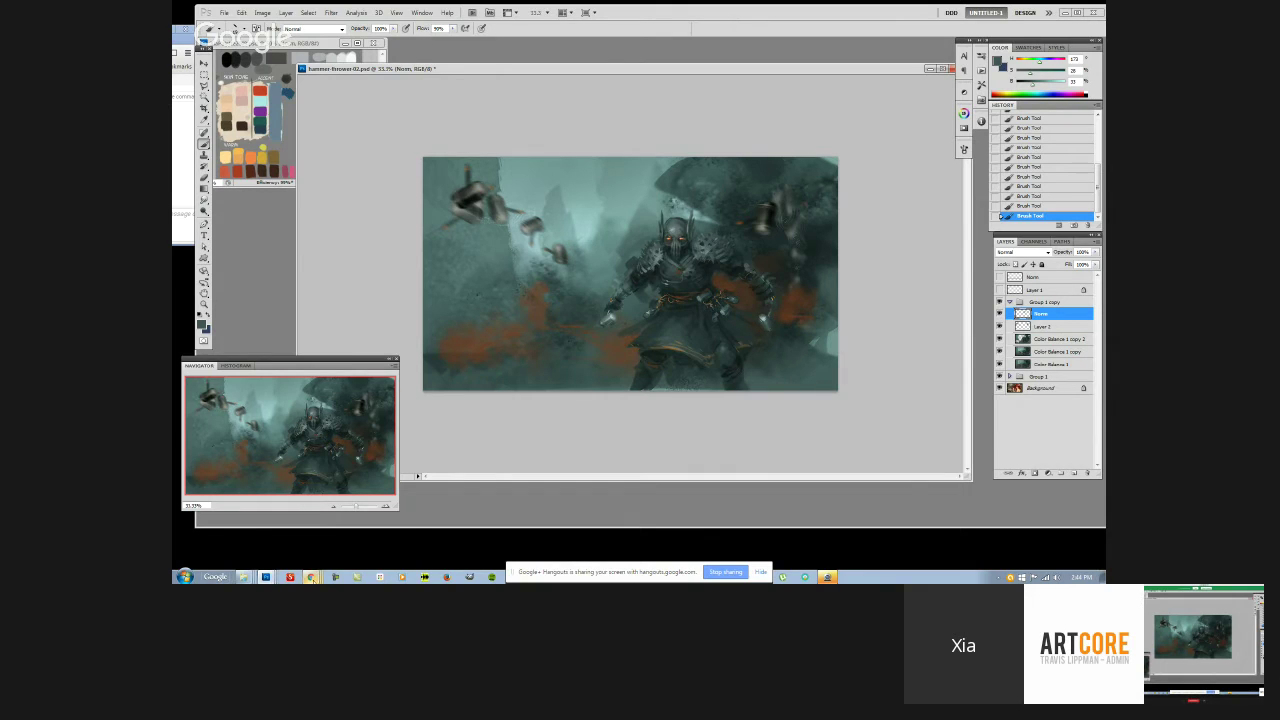
Switch to the Chrome browser and open forums.sijun.com in a new tab
{"action": "mouse_move", "coordinate": [311, 577]}
{"action": "left_click", "coordinate": [318, 541]}
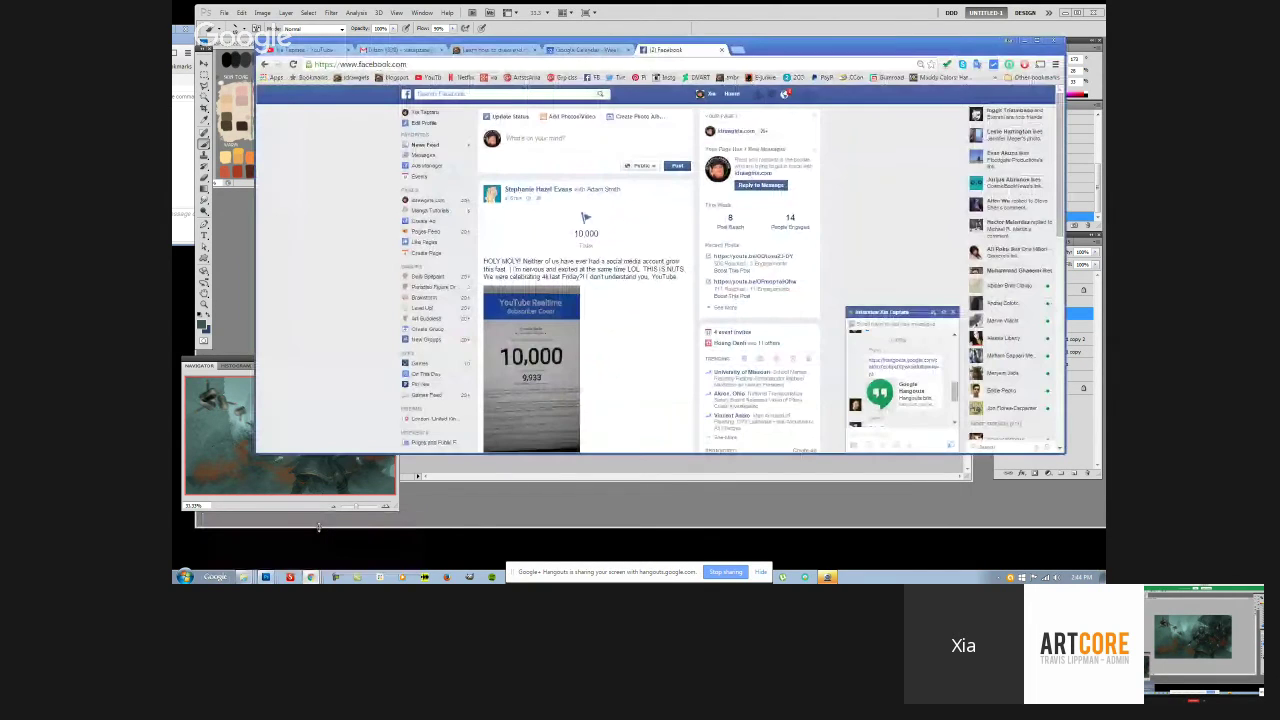
{"action": "left_click", "coordinate": [737, 49]}
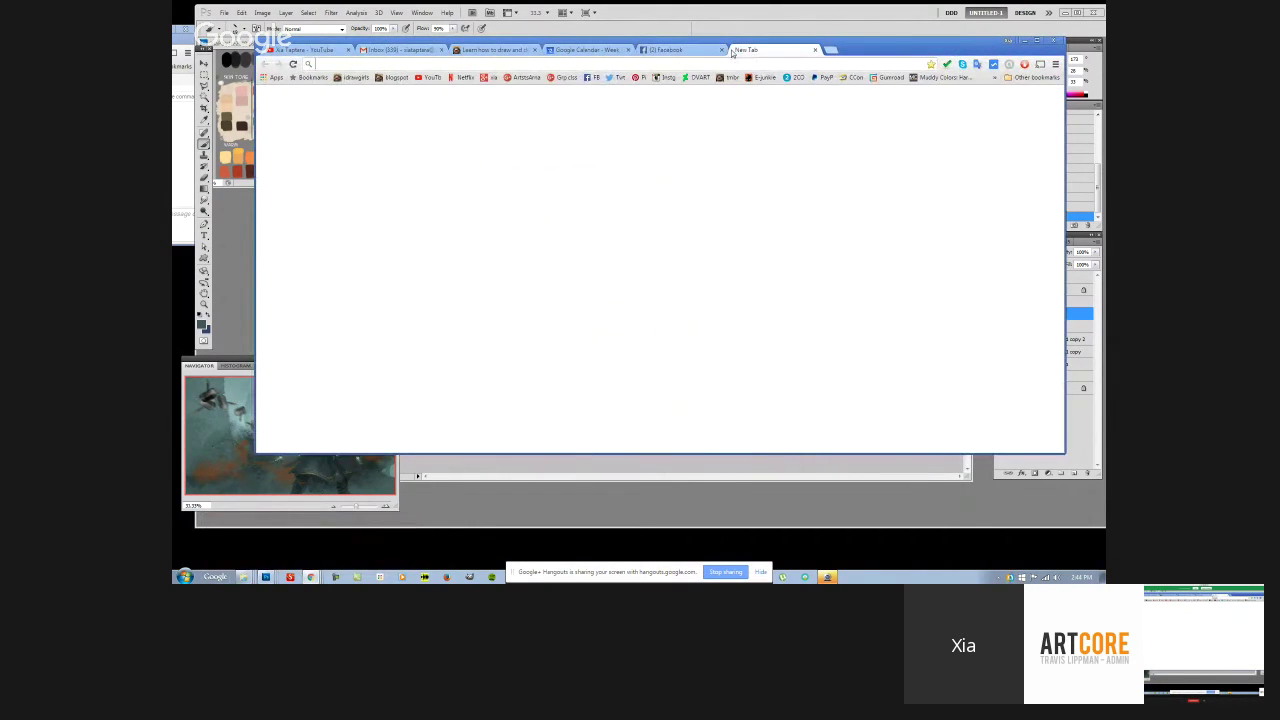
{"action": "type", "text": "sijun"}
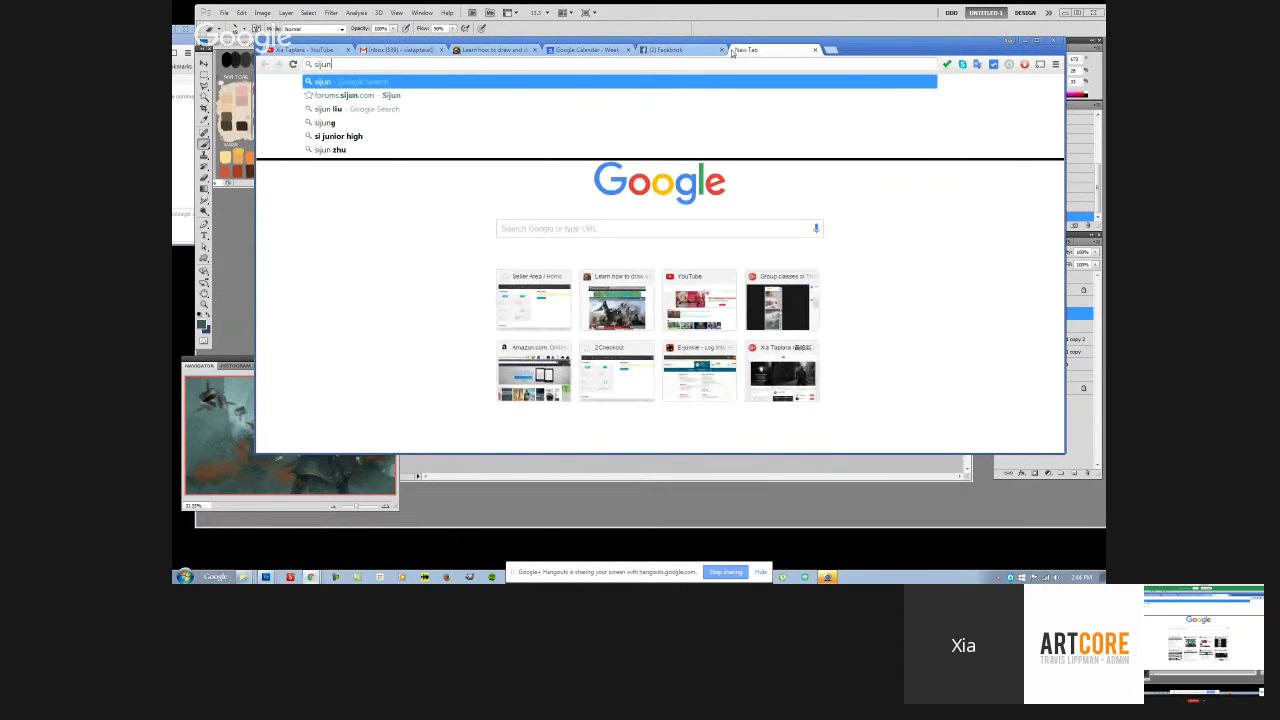
{"action": "key", "text": "Down"}
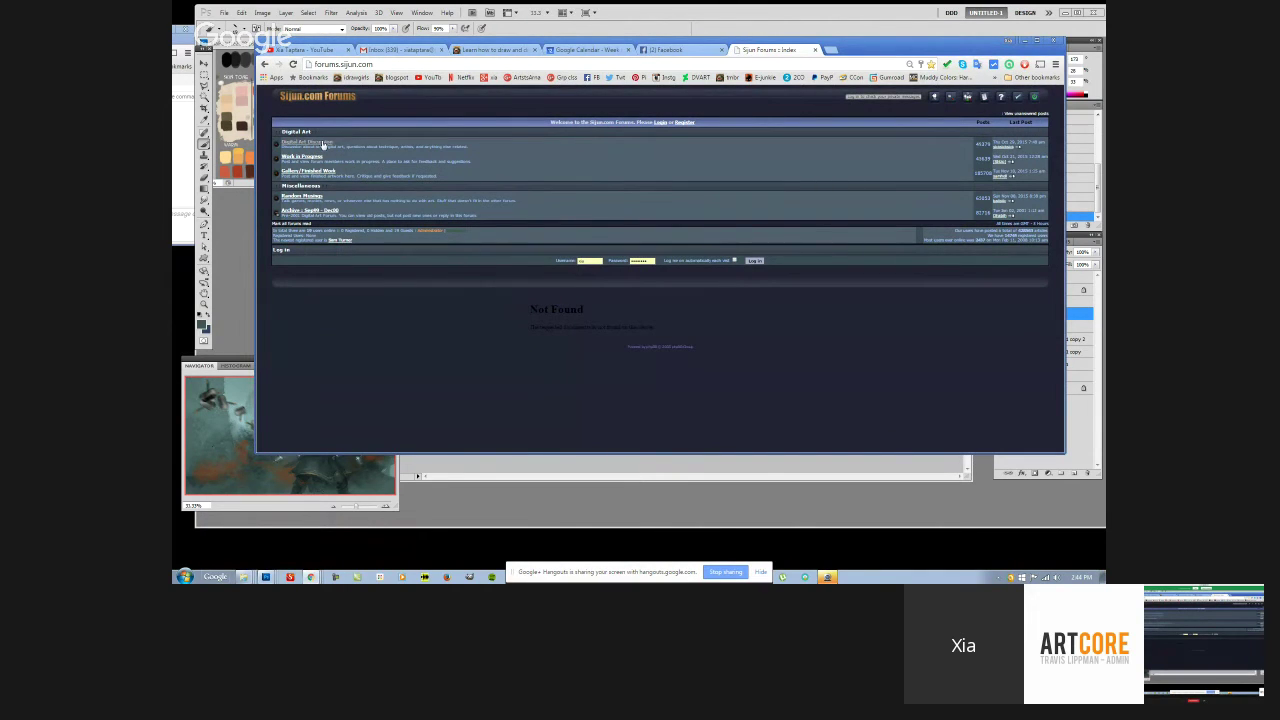
Look through the last page of The Speedpainting Thread in Gallery/Finished Work, close the forum and return to the Photoshop painting
{"action": "left_click", "coordinate": [321, 171]}
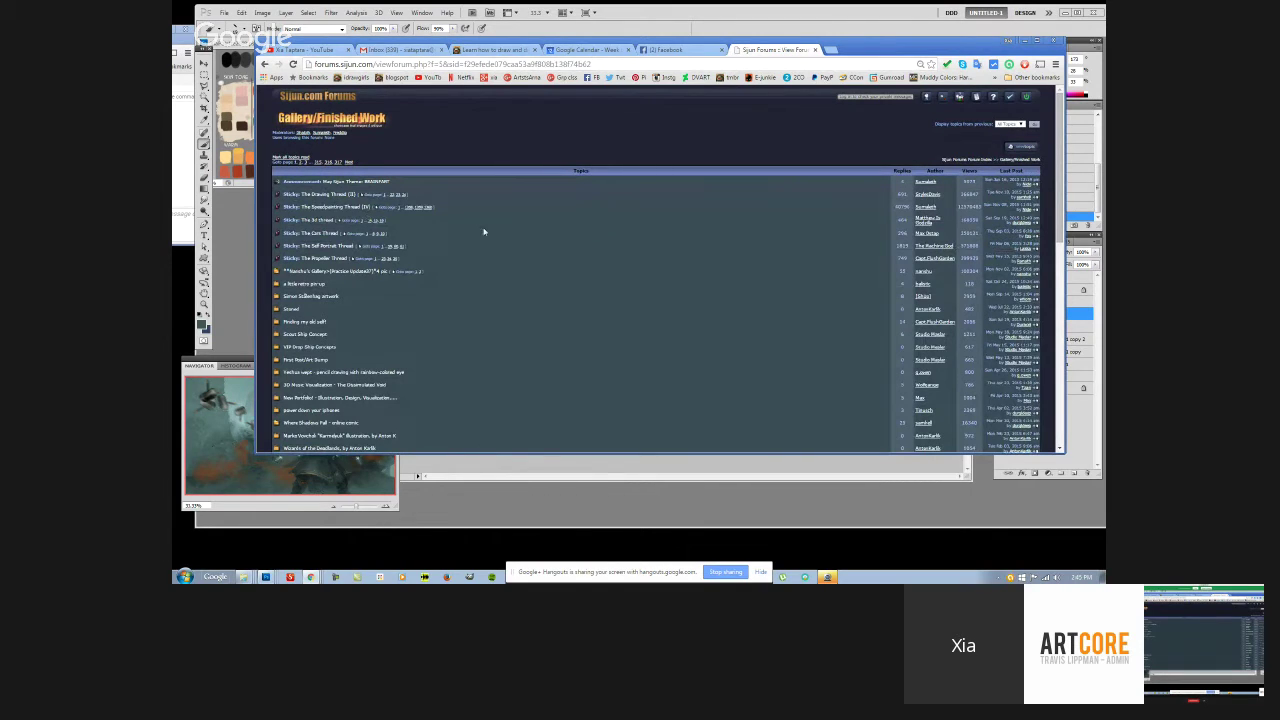
{"action": "left_click", "coordinate": [430, 209]}
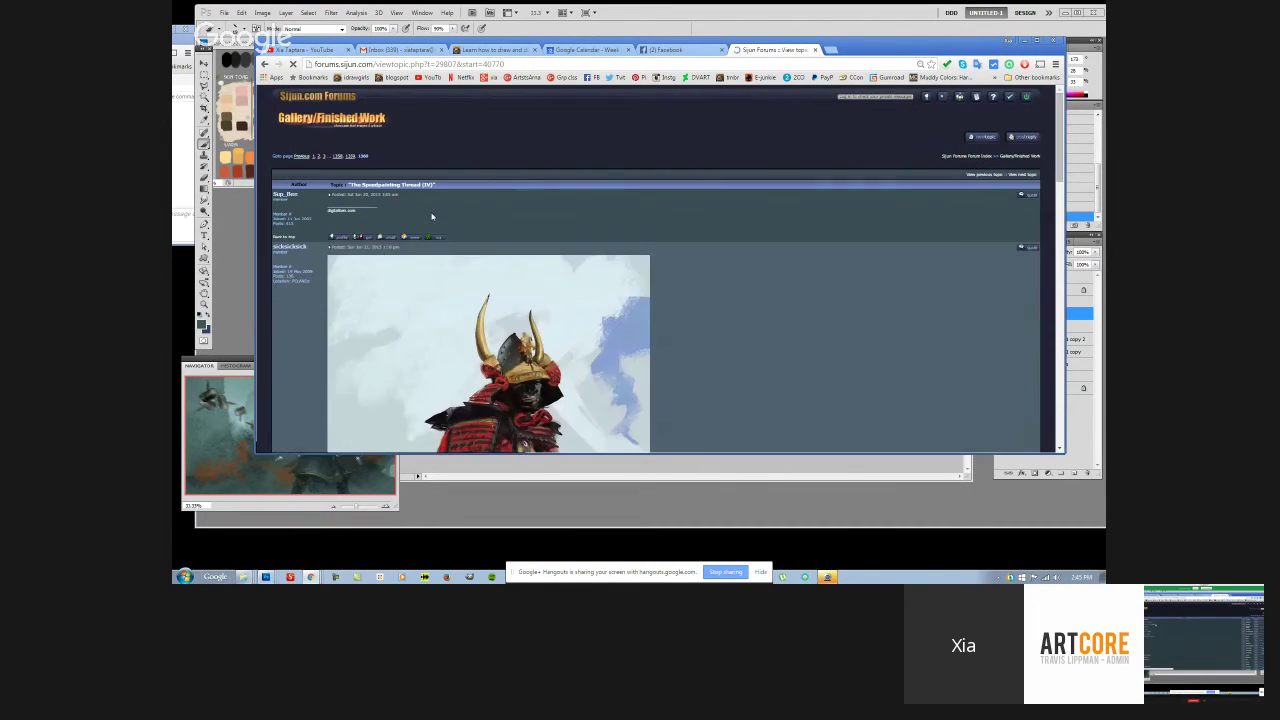
{"action": "left_click_drag", "start_coordinate": [1060, 134], "coordinate": [1002, 402]}
{"action": "scroll", "coordinate": [1000, 420], "scroll_direction": "down", "scroll_amount": 15}
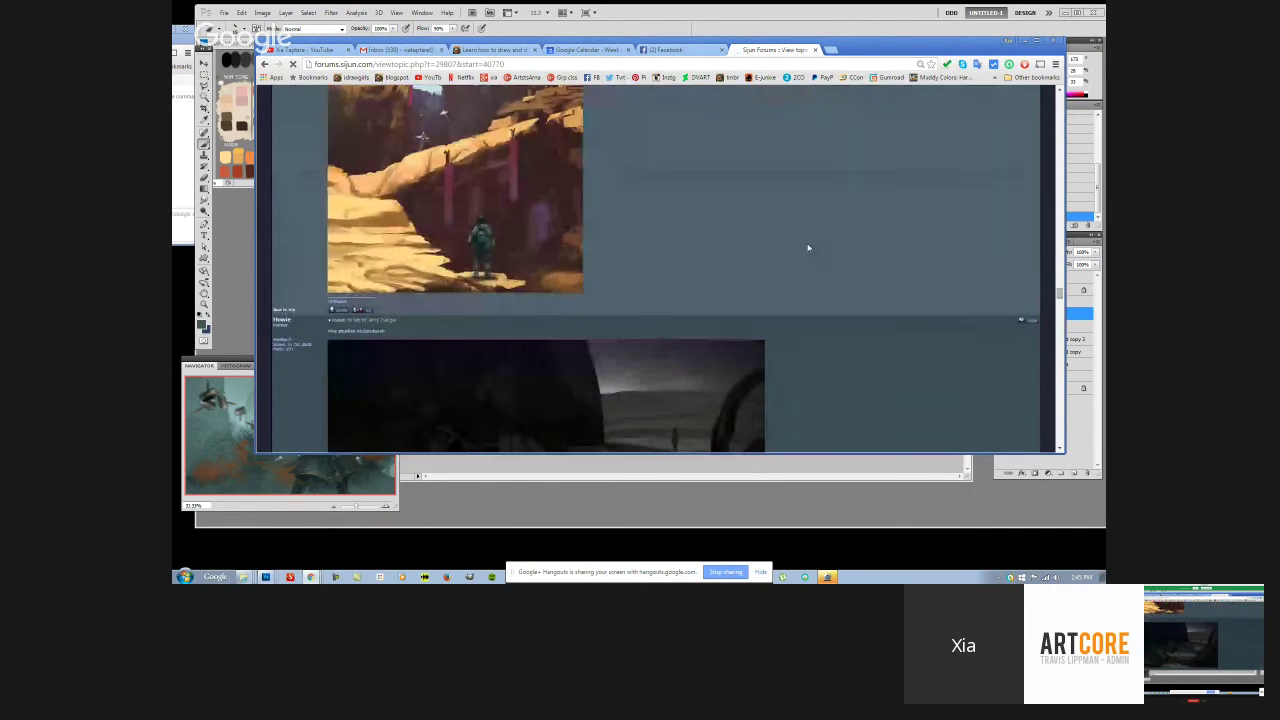
{"action": "left_click", "coordinate": [816, 50]}
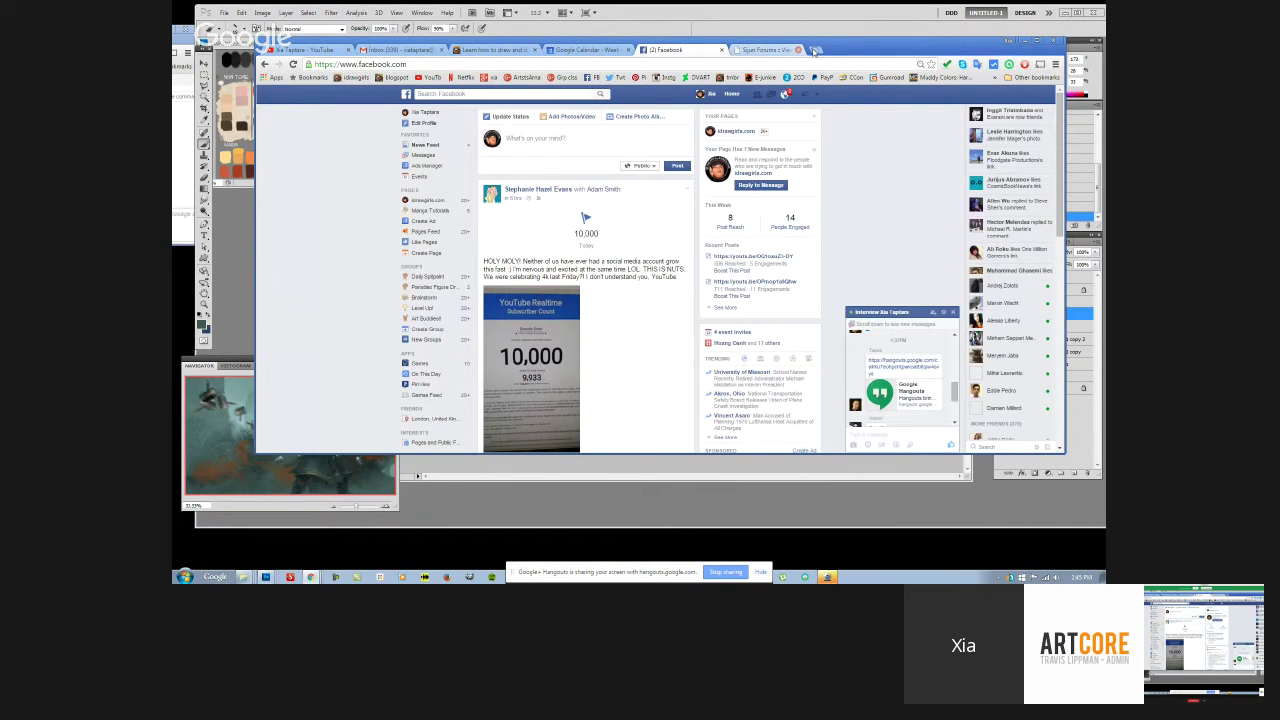
{"action": "left_click", "coordinate": [1023, 40]}
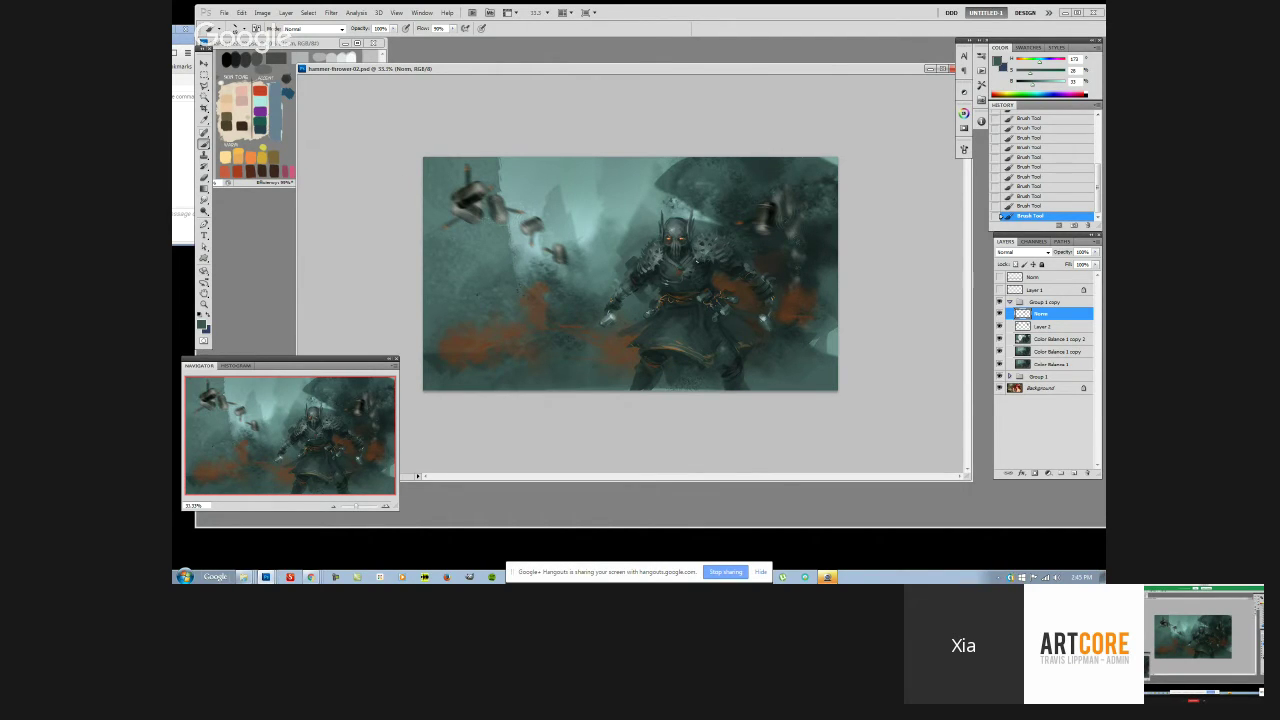
Choose a slanted brush tip and refine the armor between the left pauldron and the collar with sampled tones
{"action": "left_click", "coordinate": [706, 251], "text": "alt"}
{"action": "right_click", "coordinate": [698, 302]}
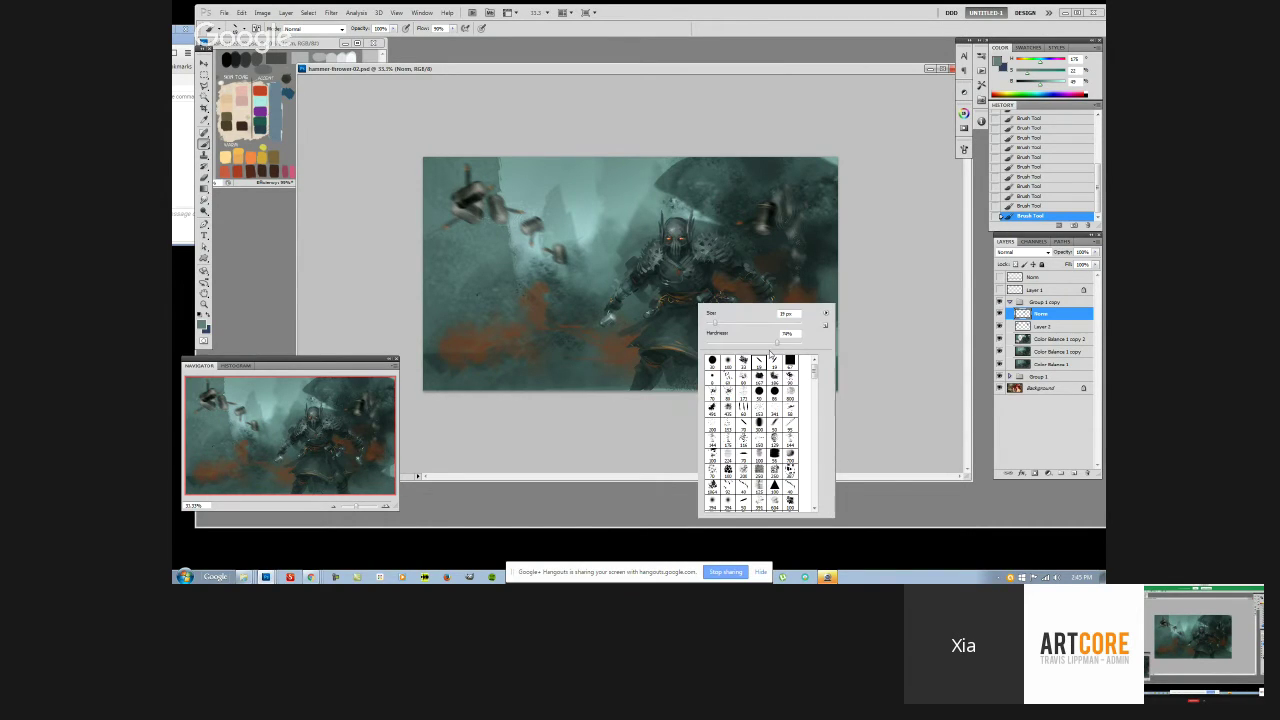
{"action": "double_click", "coordinate": [769, 360]}
{"action": "left_click", "coordinate": [662, 259], "text": "alt"}
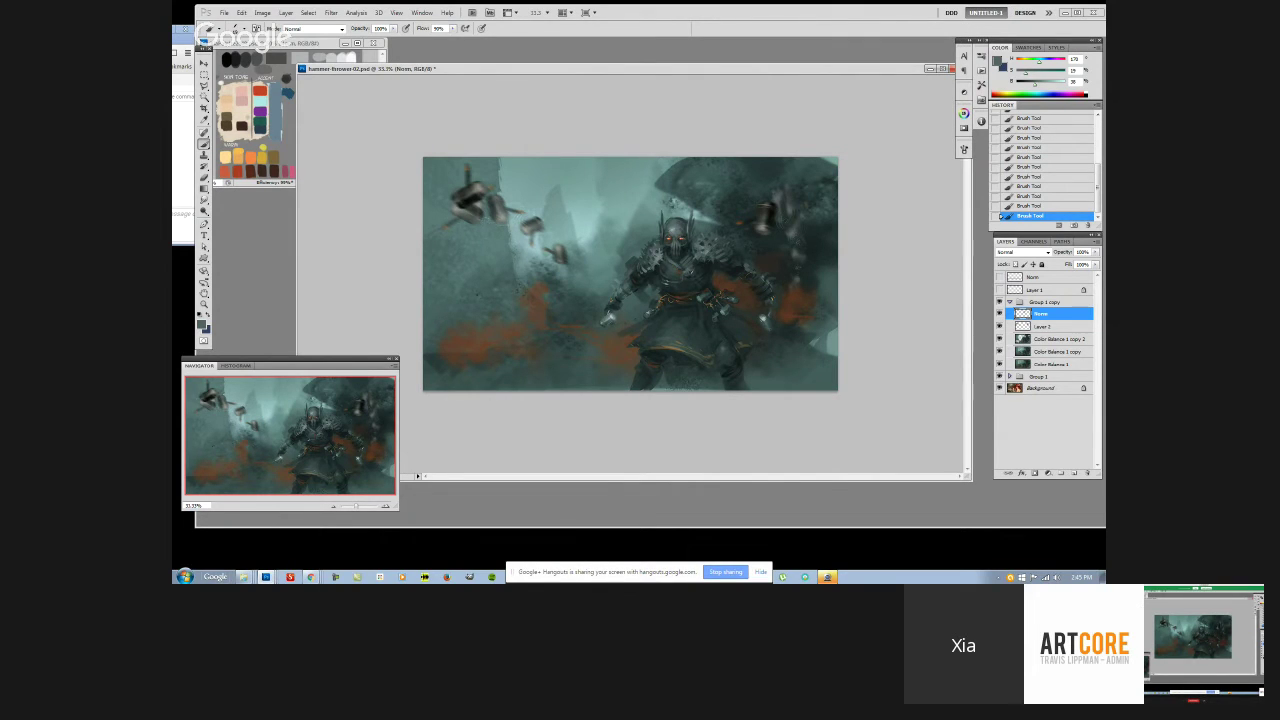
{"action": "left_click", "coordinate": [662, 257], "text": "alt"}
Paint detail along the right pauldron's lower plates, sampling nearby armor colors between strokes
{"action": "left_click", "coordinate": [704, 266], "text": "alt"}
{"action": "left_click", "coordinate": [662, 269], "text": "alt"}
{"action": "left_click", "coordinate": [703, 271], "text": "alt"}
{"action": "left_click", "coordinate": [701, 265], "text": "alt"}
{"action": "left_click", "coordinate": [707, 269], "text": "alt"}
{"action": "left_click", "coordinate": [696, 262], "text": "alt"}
{"action": "left_click", "coordinate": [701, 264], "text": "alt"}
Refine the collar and the inner edges of both pauldrons with tones sampled from the surrounding armor
{"action": "left_click", "coordinate": [688, 251], "text": "alt"}
{"action": "left_click", "coordinate": [714, 258], "text": "alt"}
{"action": "left_click", "coordinate": [708, 249], "text": "alt"}
{"action": "left_click", "coordinate": [660, 269], "text": "alt"}
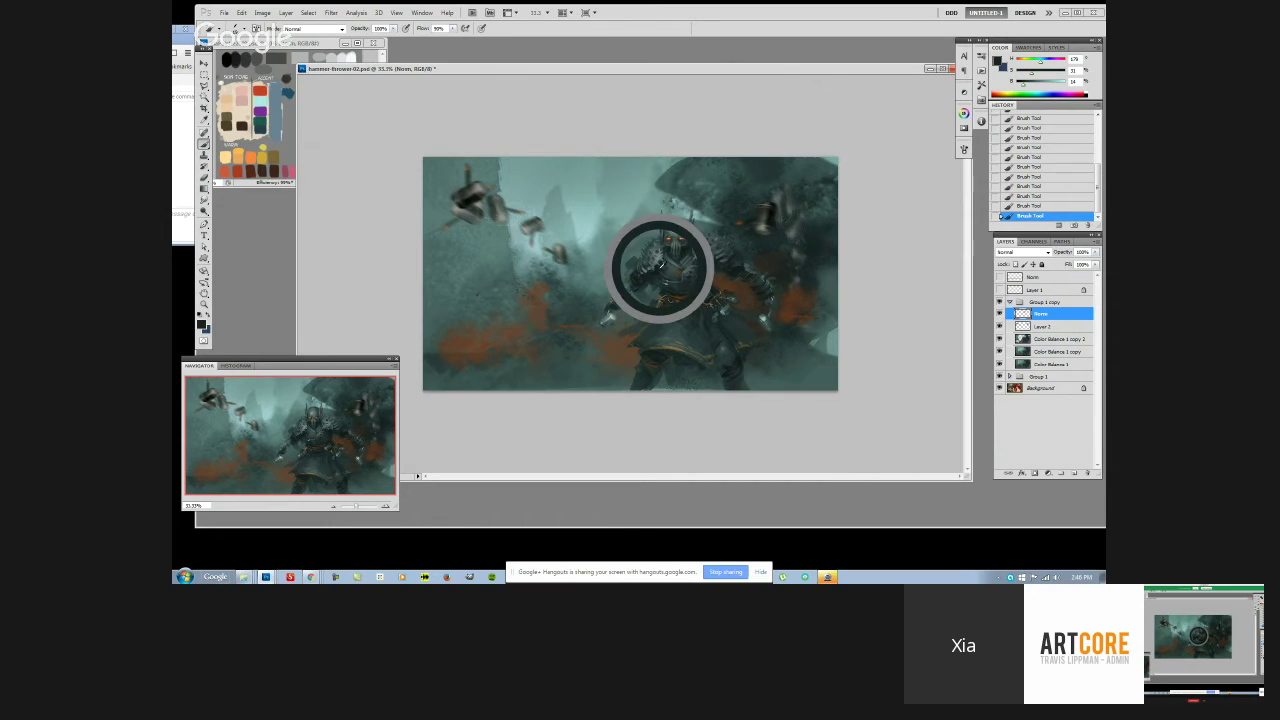
{"action": "right_click", "coordinate": [672, 278]}
{"action": "left_click", "coordinate": [625, 267]}
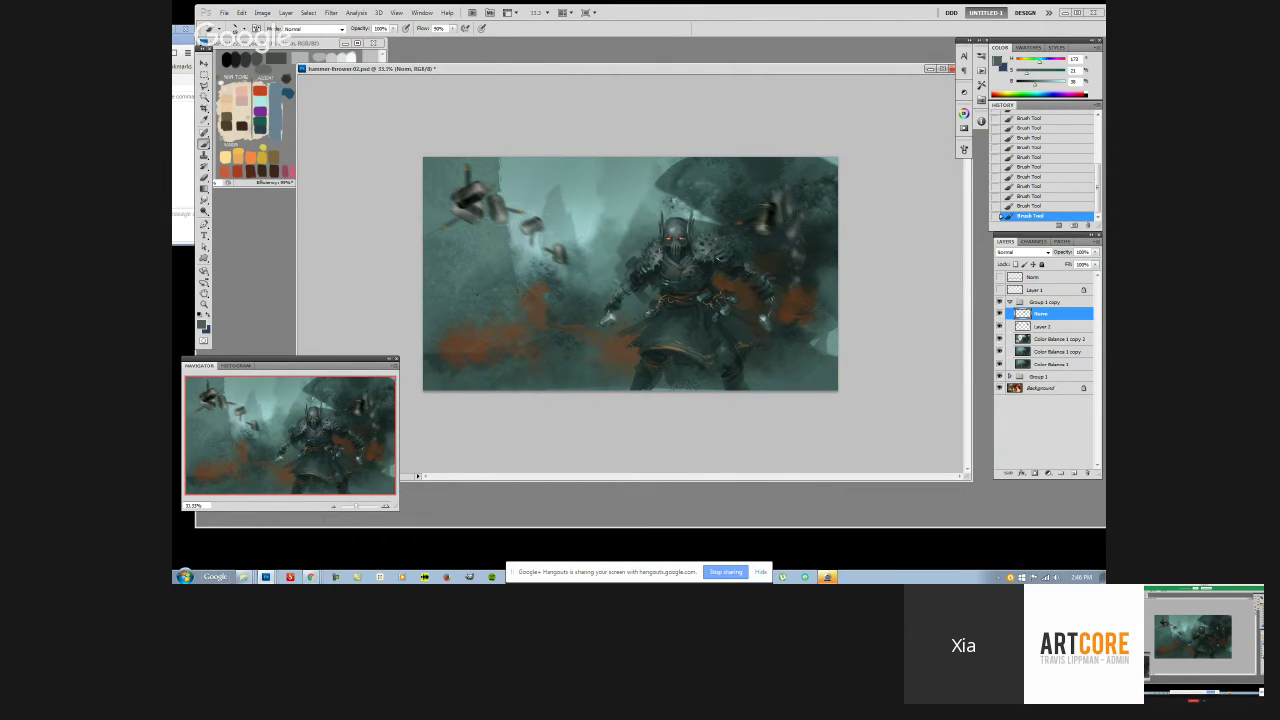
Rework the right pauldron's outer plates and the collar below the helmet with sampled colors
{"action": "left_click", "coordinate": [720, 257], "text": "alt"}
{"action": "right_click", "coordinate": [772, 262]}
{"action": "left_click", "coordinate": [706, 263]}
{"action": "left_click", "coordinate": [701, 266], "text": "alt"}
{"action": "left_click", "coordinate": [691, 253], "text": "alt"}
{"action": "left_click", "coordinate": [667, 252], "text": "alt"}
{"action": "left_click", "coordinate": [669, 252], "text": "alt"}
Pick a thin slanted brush tip and touch up the right pauldron's underside and the helmet with sampled tones
{"action": "right_click", "coordinate": [736, 226]}
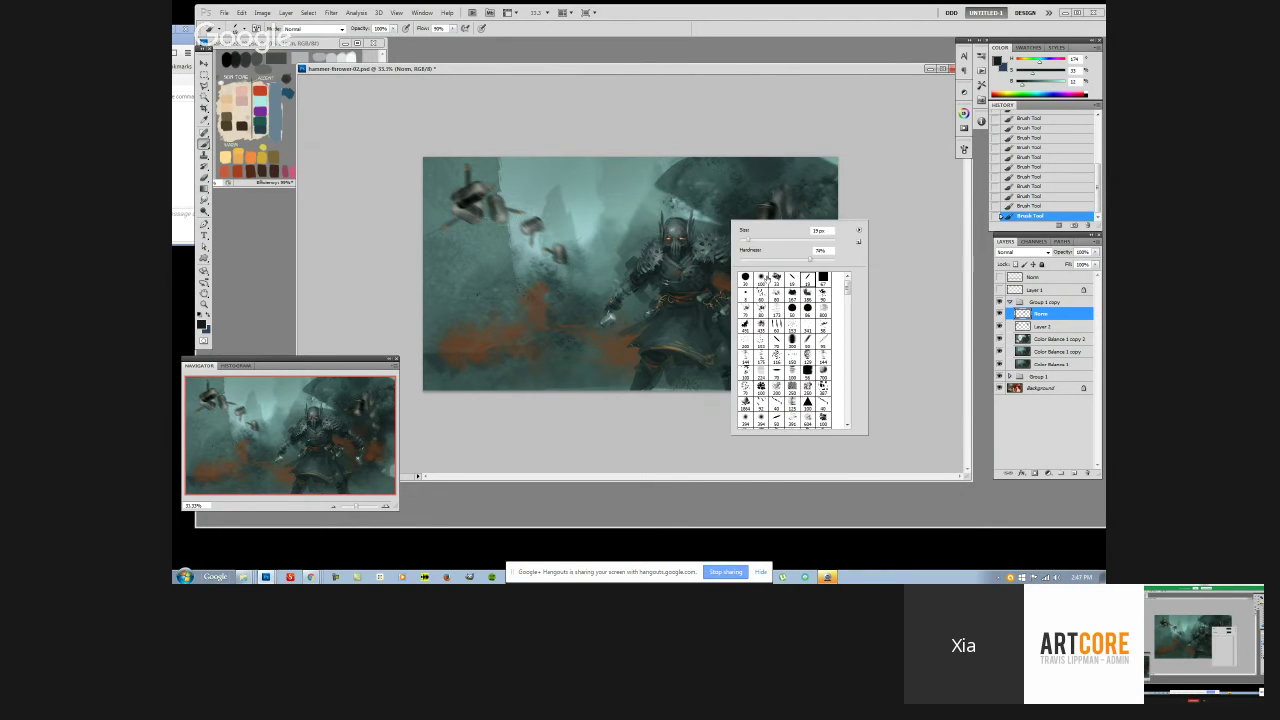
{"action": "double_click", "coordinate": [792, 284]}
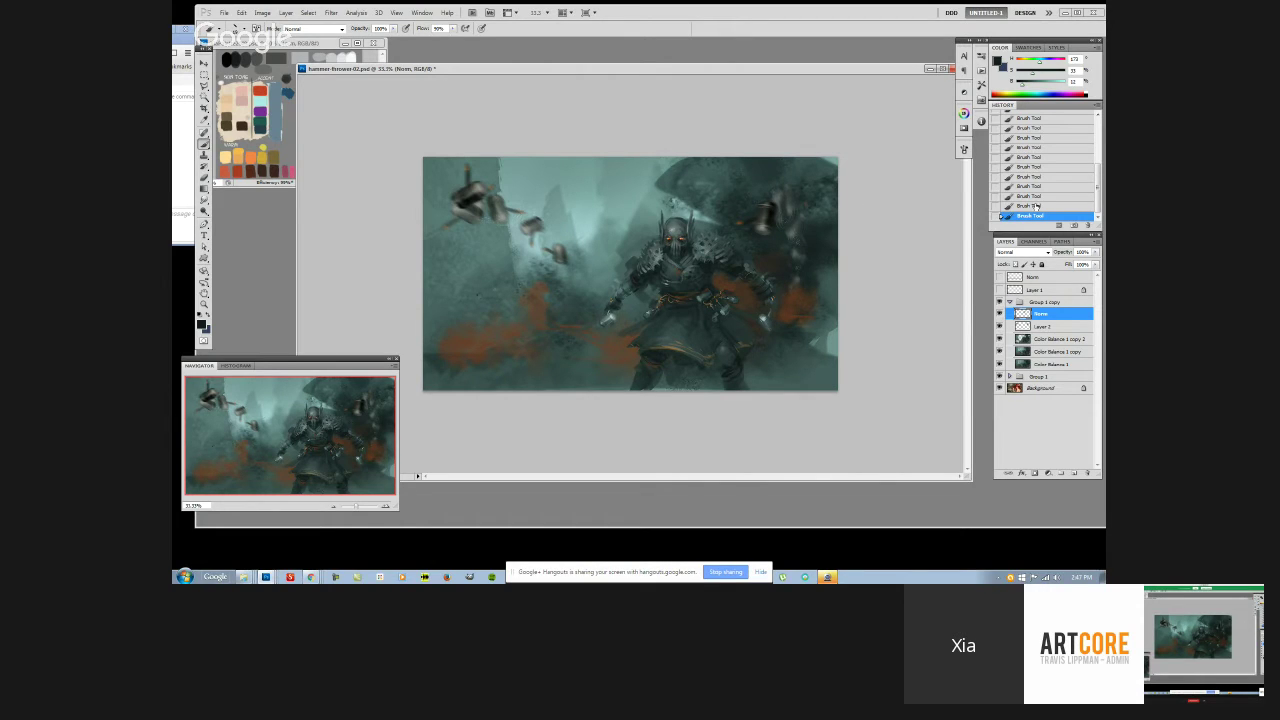
{"action": "key", "text": "ctrl+z"}
{"action": "key", "text": "ctrl+z"}
{"action": "left_click", "coordinate": [710, 264], "text": "alt"}
{"action": "left_click", "coordinate": [679, 230], "text": "alt"}
{"action": "left_click", "coordinate": [682, 250], "text": "alt"}
Compare the armor with several earlier history states and restore the latest brush strokes
{"action": "left_click", "coordinate": [1035, 188]}
{"action": "left_click", "coordinate": [1042, 168]}
{"action": "left_click", "coordinate": [1050, 158]}
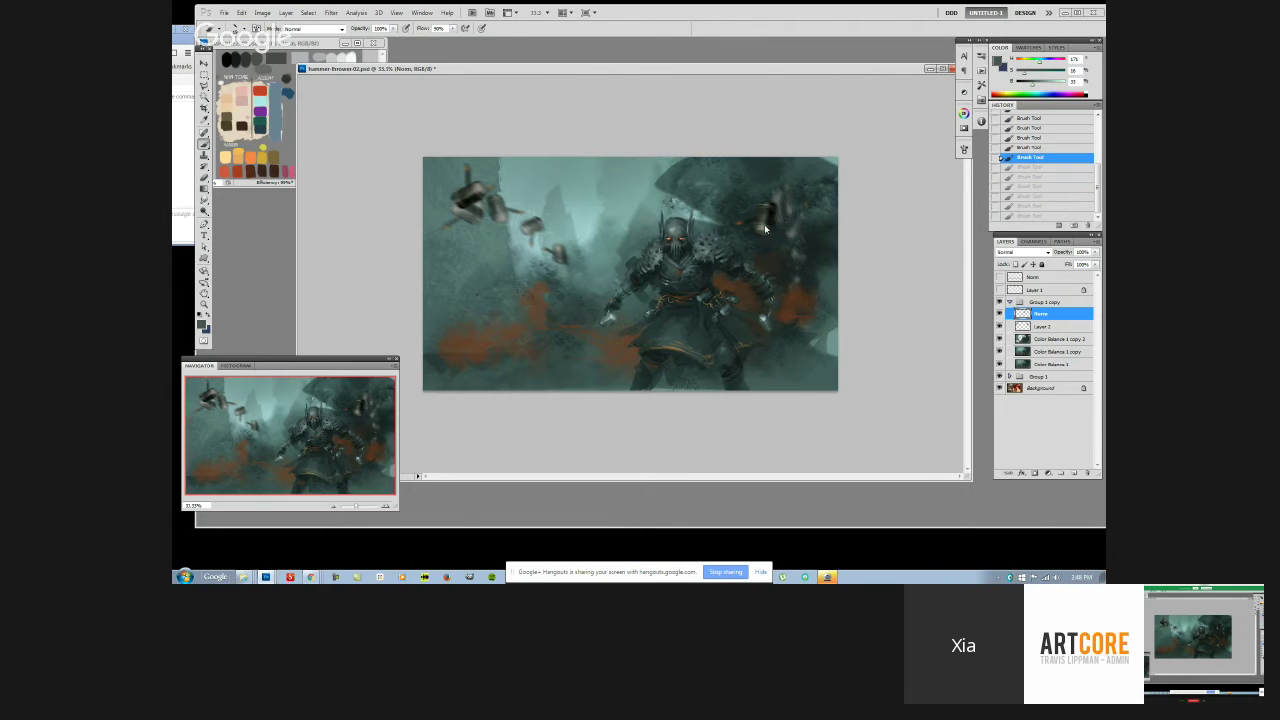
{"action": "key", "text": "ctrl+z"}
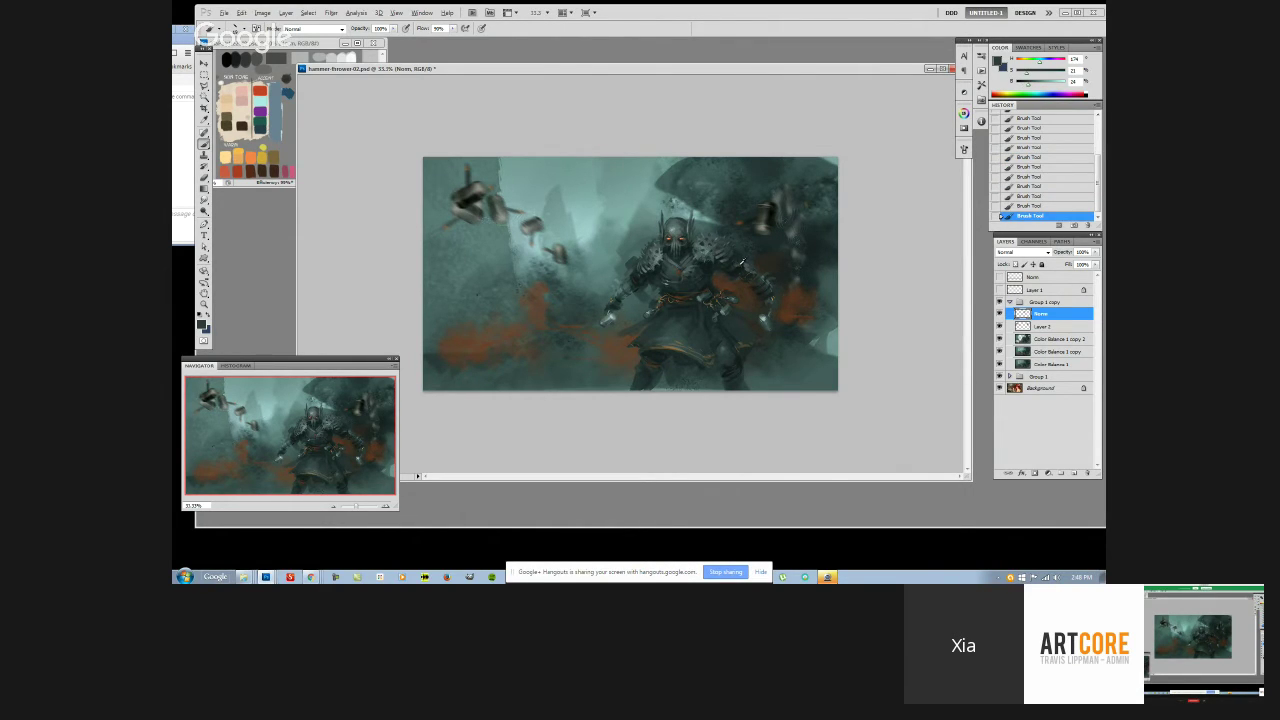
Touch up the upper arms with a color sampled from the right arm, and erase stray paint with the Eraser
{"action": "left_click", "coordinate": [742, 262], "text": "alt"}
{"action": "left_click_drag", "start_coordinate": [643, 282], "coordinate": [642, 276]}
{"action": "key", "text": "e"}
{"action": "right_click", "coordinate": [710, 210]}
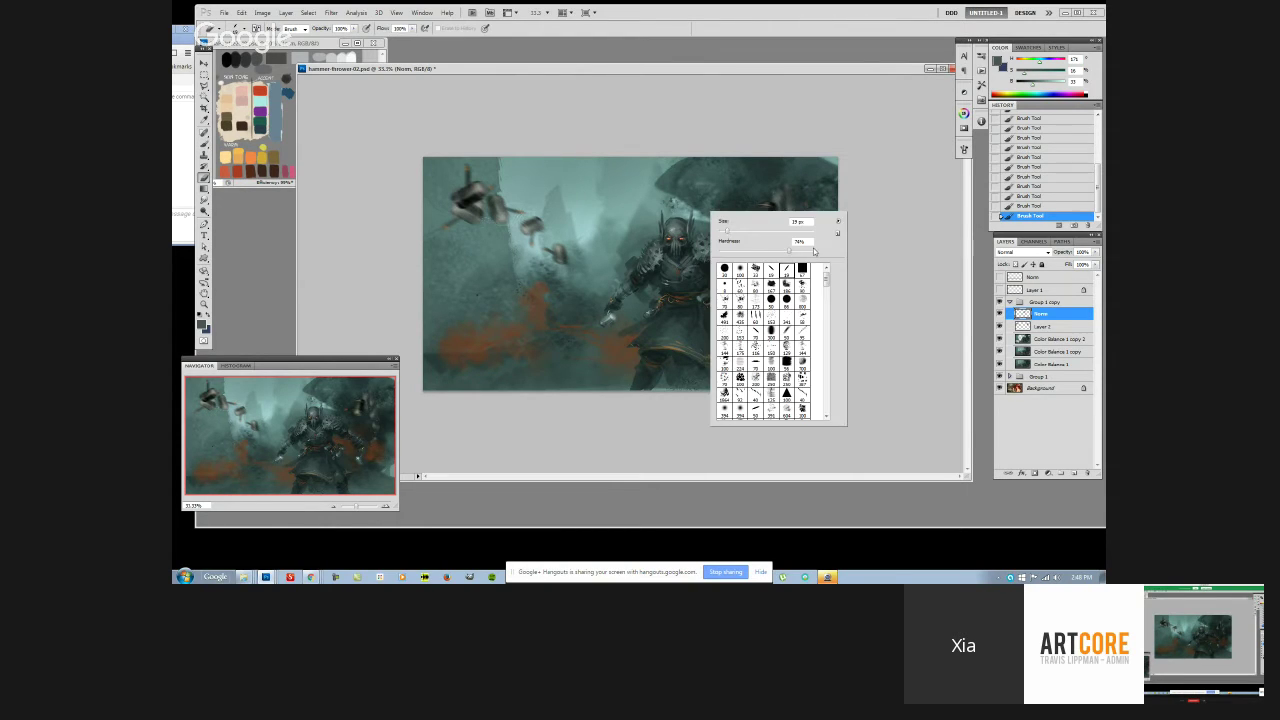
{"action": "left_click", "coordinate": [714, 192]}
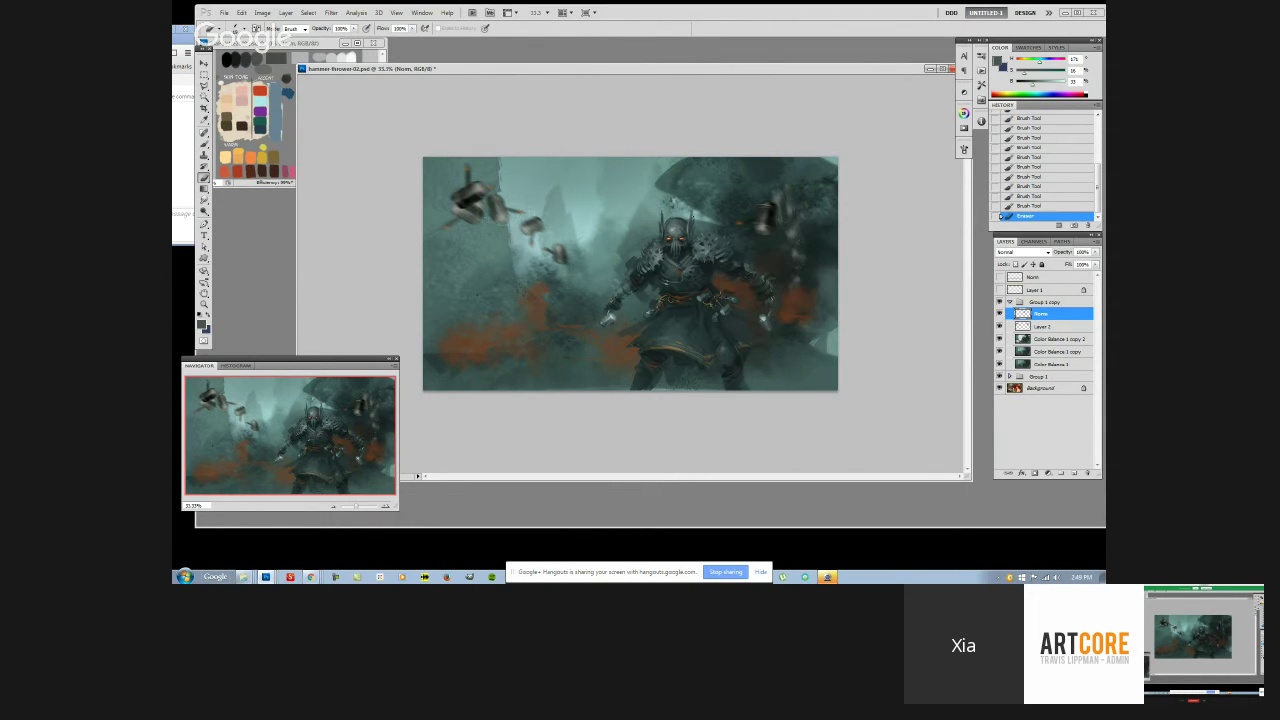
{"action": "left_click", "coordinate": [714, 192]}
{"action": "left_click", "coordinate": [740, 222]}
{"action": "left_click", "coordinate": [785, 215]}
Raise the brightness of the brush color and paint light gray-green highlight strokes on the helmet
{"action": "key", "text": "b"}
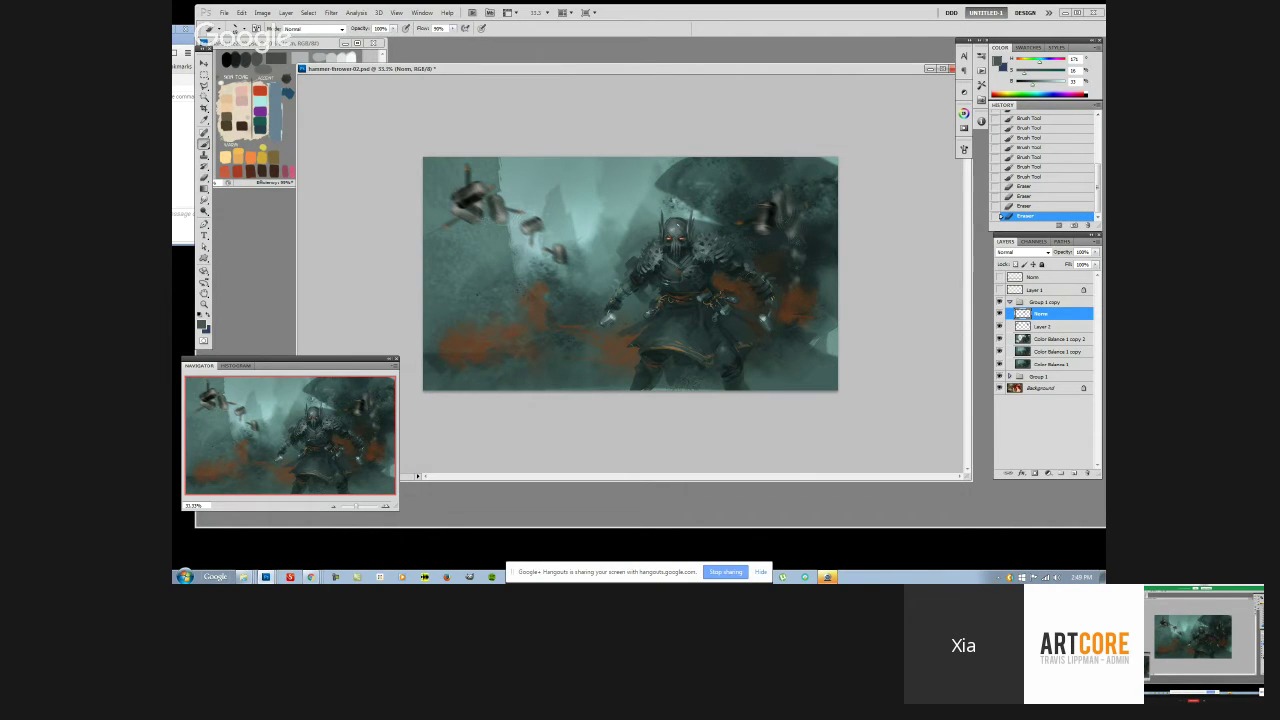
{"action": "right_click", "coordinate": [677, 222]}
{"action": "left_click", "coordinate": [477, 295]}
{"action": "left_click", "coordinate": [477, 295]}
{"action": "left_click", "coordinate": [477, 295]}
{"action": "left_click_drag", "start_coordinate": [1039, 84], "coordinate": [1048, 84]}
{"action": "left_click", "coordinate": [800, 350]}
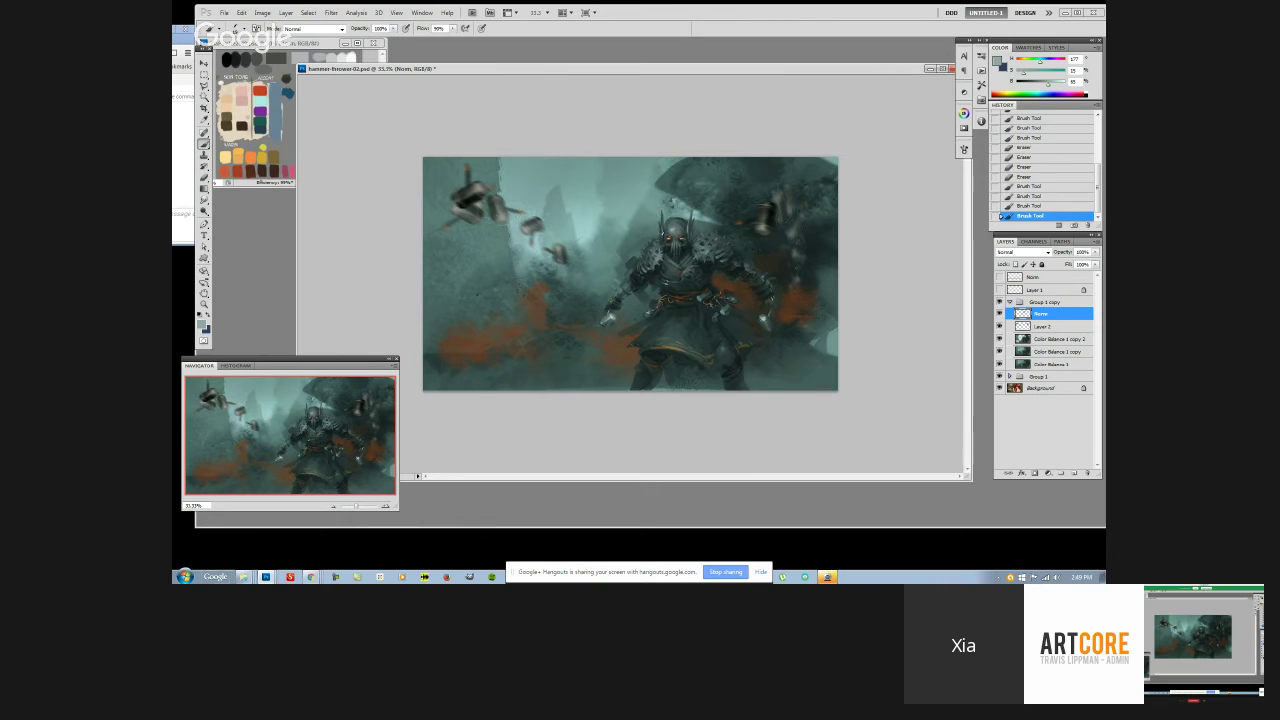
{"action": "left_click", "coordinate": [800, 350]}
{"action": "left_click", "coordinate": [800, 350]}
{"action": "left_click", "coordinate": [800, 350]}
{"action": "left_click", "coordinate": [800, 320]}
{"action": "left_click", "coordinate": [800, 320]}
{"action": "left_click", "coordinate": [800, 320]}
Darken the helmet's right edge and the collar beneath it with dark tones sampled on the spot
{"action": "left_click", "coordinate": [688, 232], "text": "alt"}
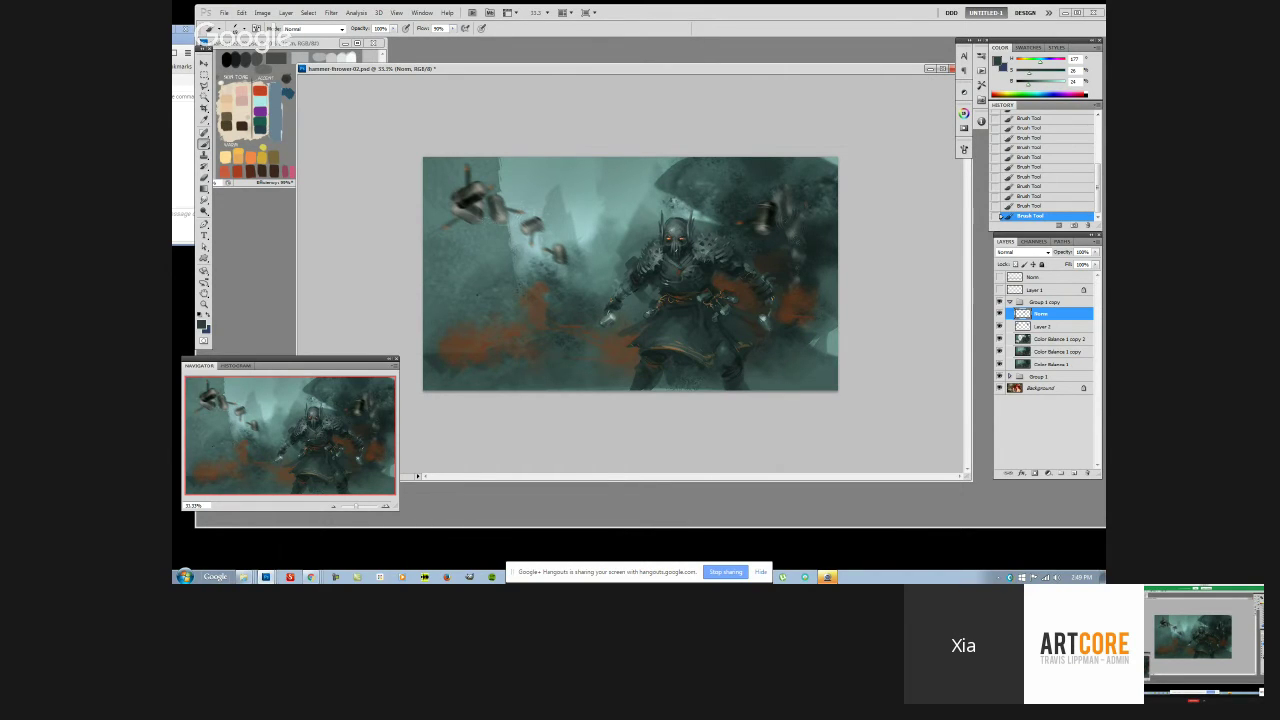
{"action": "left_click", "coordinate": [688, 240], "text": "alt"}
{"action": "left_click", "coordinate": [686, 261], "text": "alt"}
{"action": "key", "text": "v"}
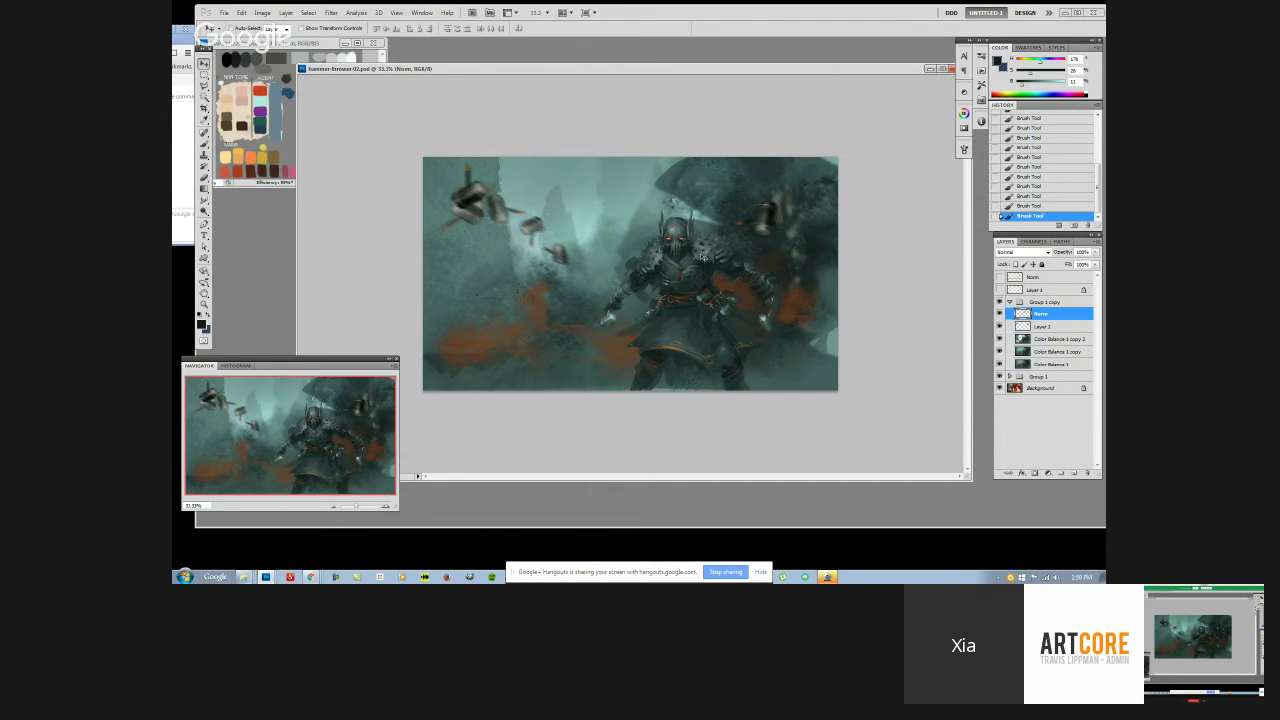
{"action": "key", "text": "b"}
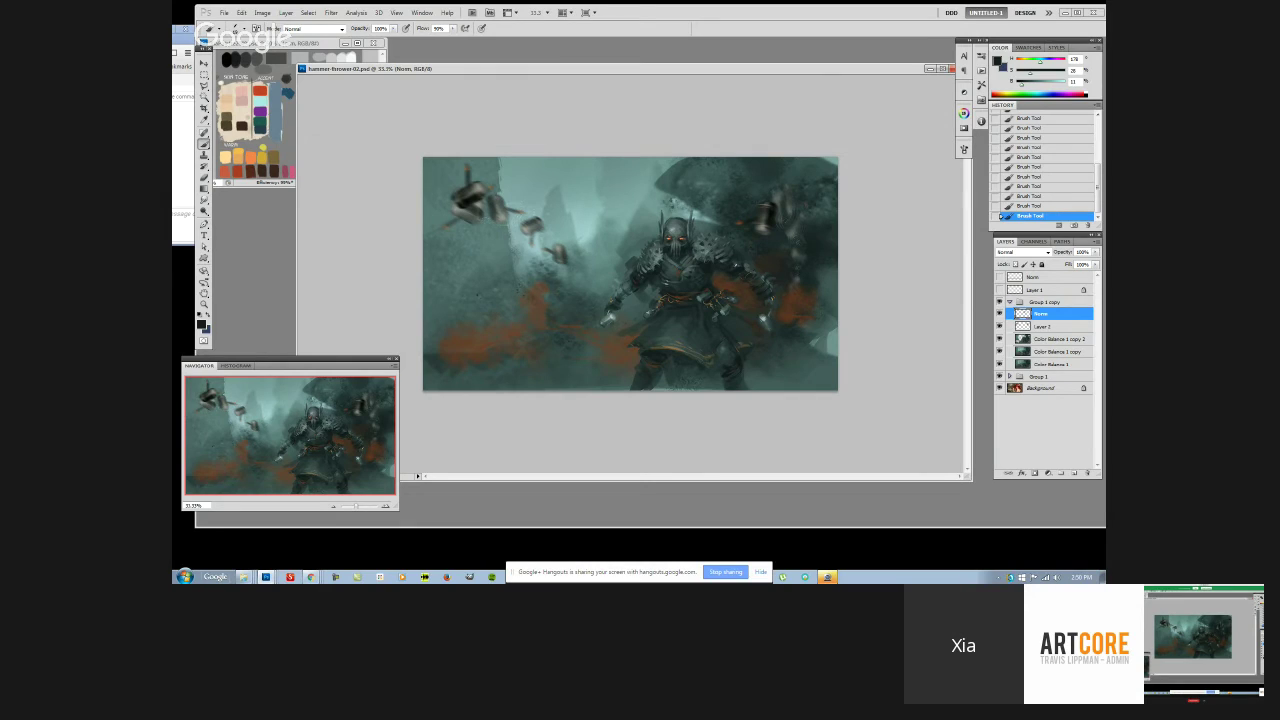
Change the brush tip and refine both upper arms with colors sampled from the arm armor
{"action": "left_click", "coordinate": [737, 271], "text": "alt"}
{"action": "left_click", "coordinate": [741, 273], "text": "alt"}
{"action": "left_click", "coordinate": [741, 271]}
{"action": "left_click", "coordinate": [642, 283], "text": "alt"}
{"action": "right_click", "coordinate": [741, 278]}
{"action": "double_click", "coordinate": [830, 338]}
{"action": "left_click", "coordinate": [744, 270], "text": "alt"}
Paint the helmet's brow and crown with a newly picked brush tip and colors sampled across the helmet
{"action": "left_click", "coordinate": [676, 226], "text": "alt"}
{"action": "left_click", "coordinate": [674, 225], "text": "alt"}
{"action": "right_click", "coordinate": [714, 248]}
{"action": "double_click", "coordinate": [784, 308]}
{"action": "left_click", "coordinate": [679, 231], "text": "alt"}
{"action": "left_click", "coordinate": [669, 231], "text": "alt"}
{"action": "left_click", "coordinate": [678, 218], "text": "alt"}
Add lighter gray-green strokes to the helmet's forehead and top right side, changing brush tips between sampled colors
{"action": "right_click", "coordinate": [680, 228]}
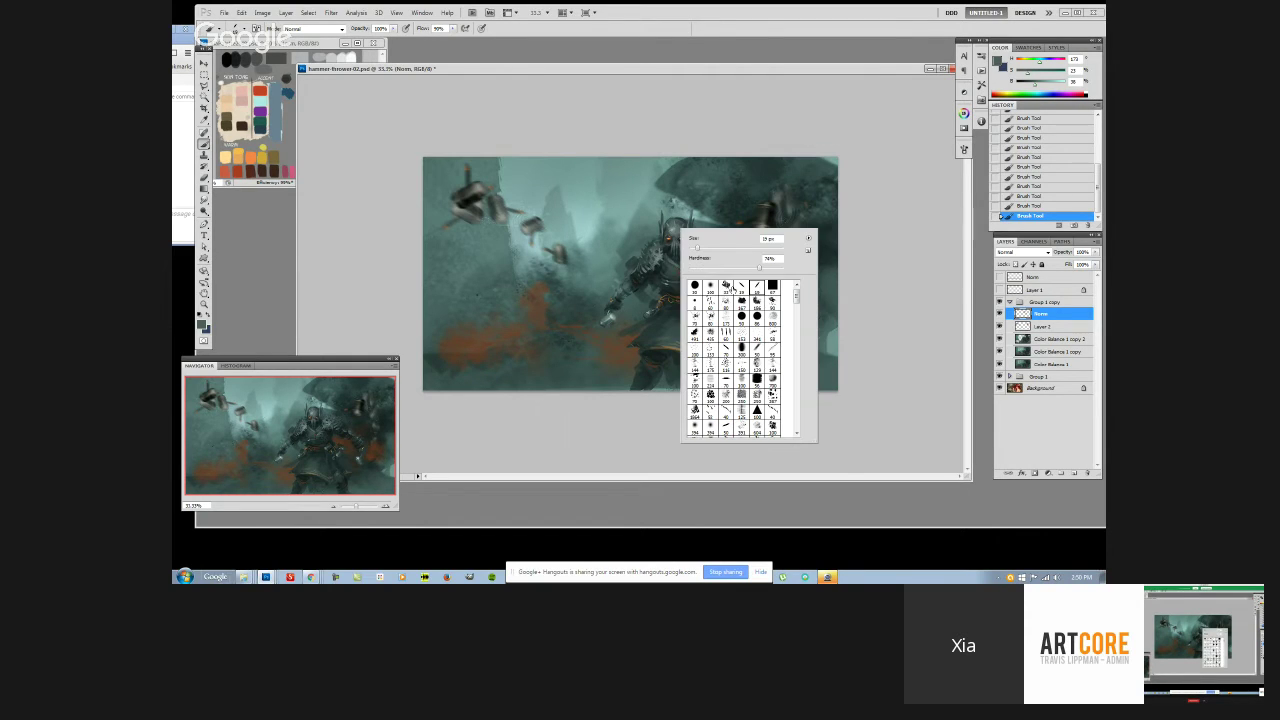
{"action": "key", "text": "Return"}
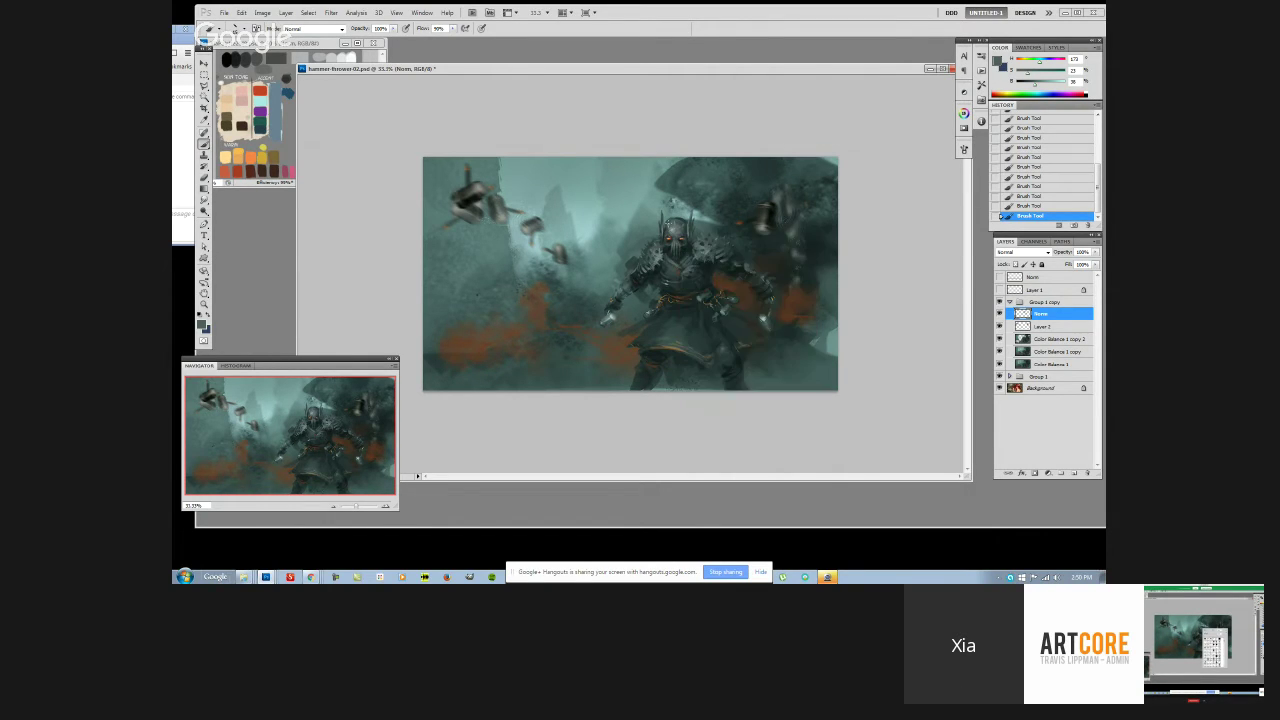
{"action": "left_click", "coordinate": [672, 229], "text": "alt"}
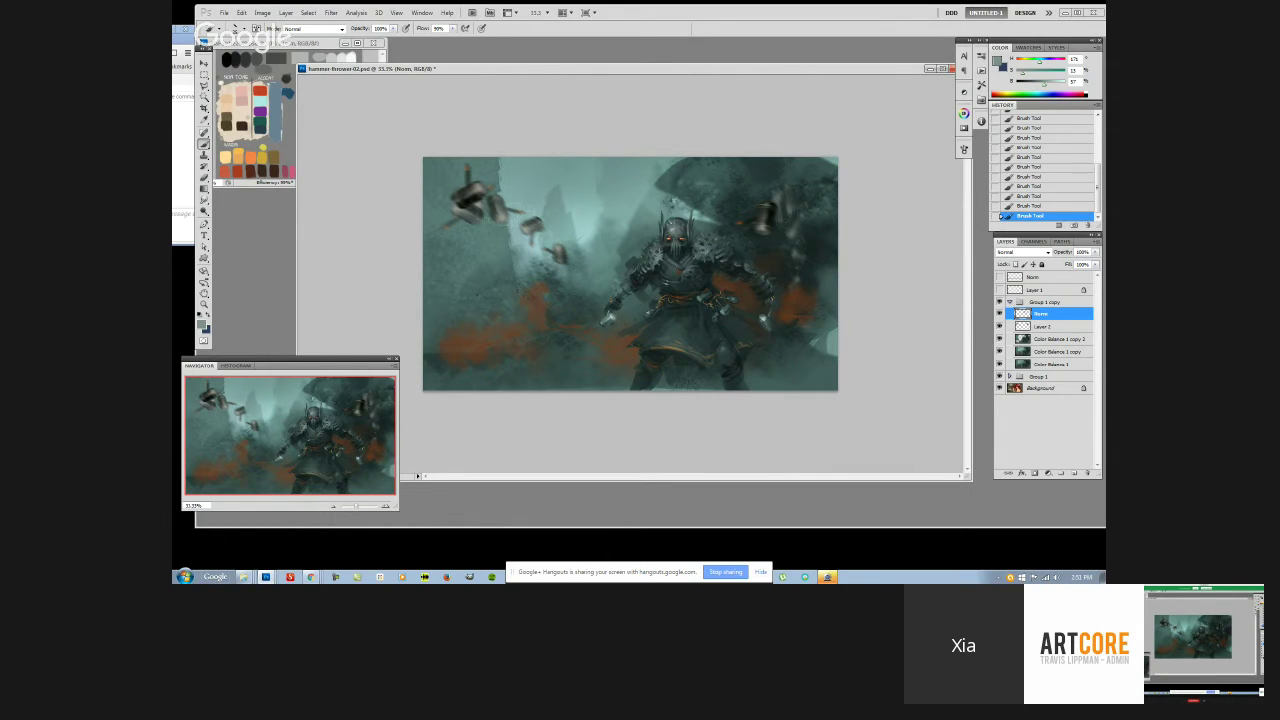
{"action": "right_click", "coordinate": [682, 228]}
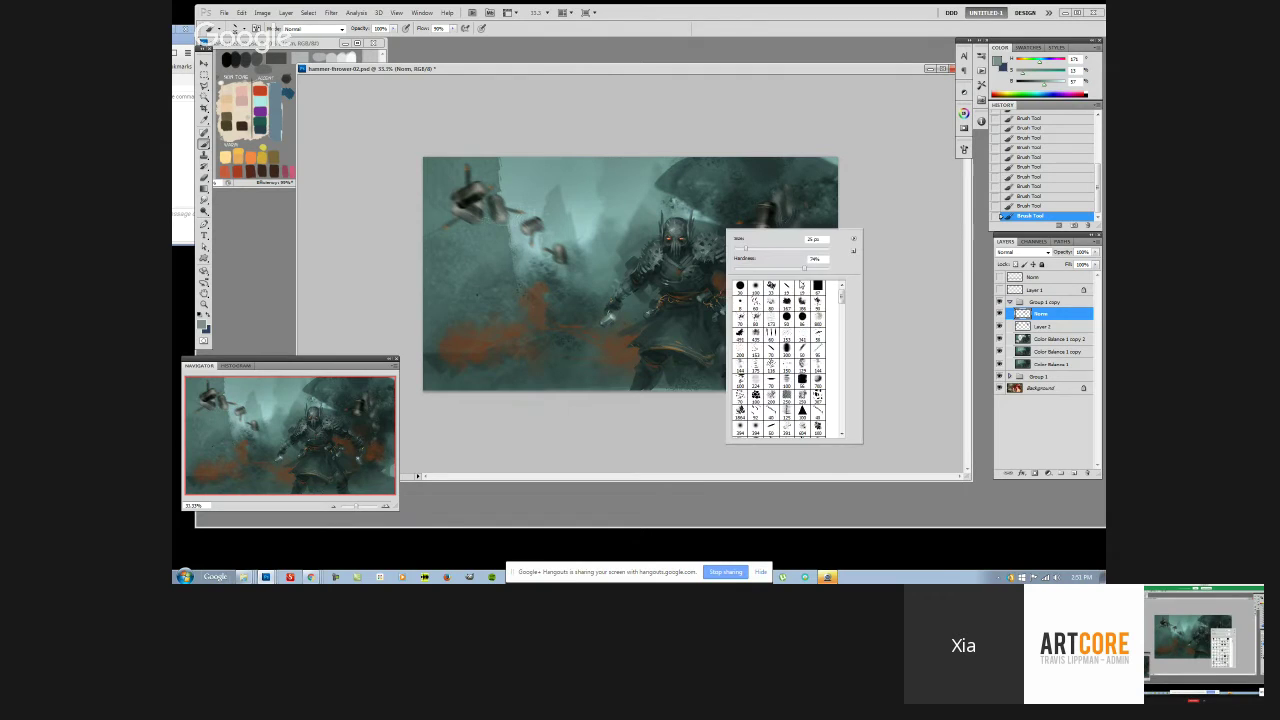
{"action": "key", "text": "Return"}
{"action": "left_click", "coordinate": [675, 230], "text": "alt"}
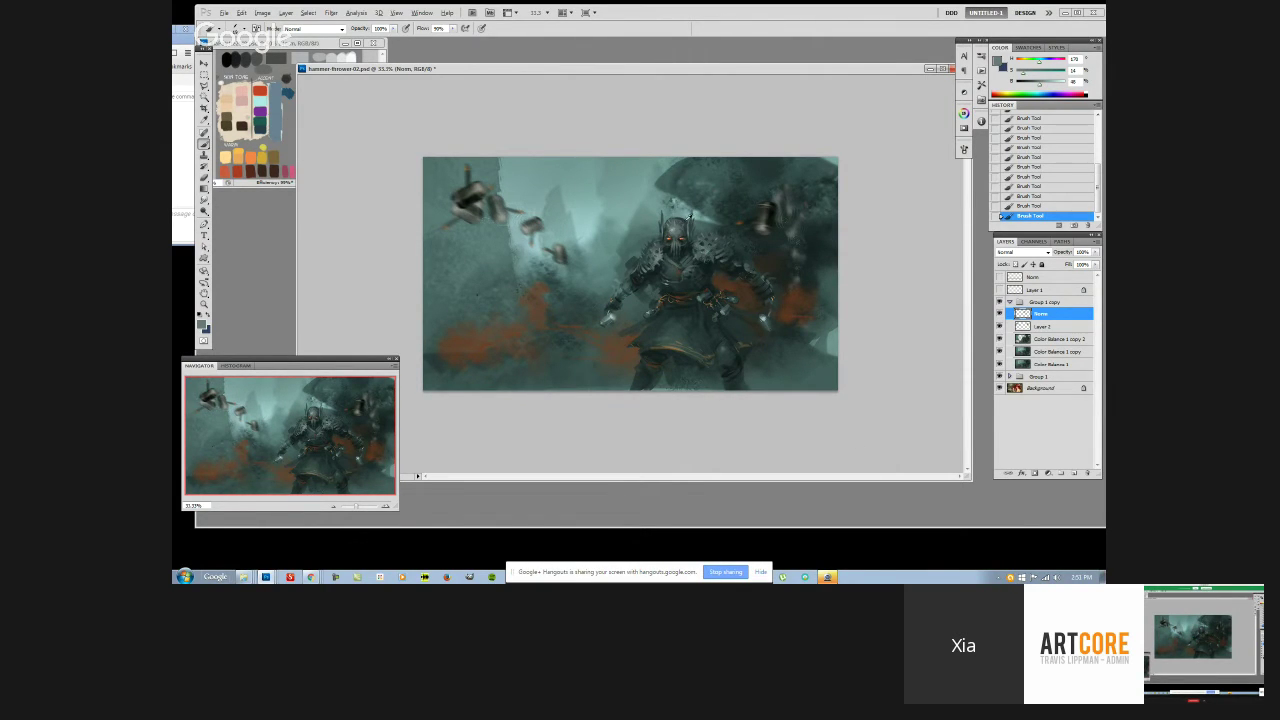
{"action": "left_click", "coordinate": [684, 220], "text": "alt"}
{"action": "left_click", "coordinate": [680, 222], "text": "alt"}
Define the helmet's side edges and face with sampled dark and mid tones, and pick a slanted brush tip
{"action": "key", "text": "e"}
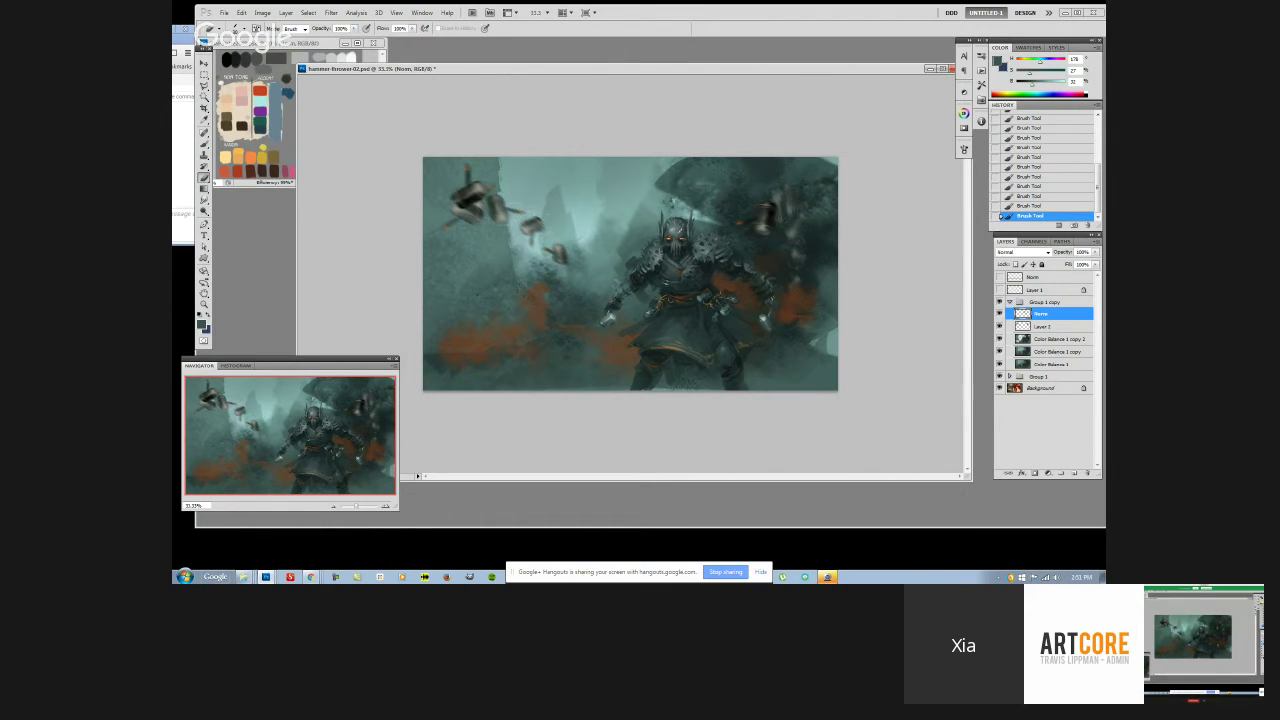
{"action": "key", "text": "b"}
{"action": "left_click", "coordinate": [691, 229], "text": "alt"}
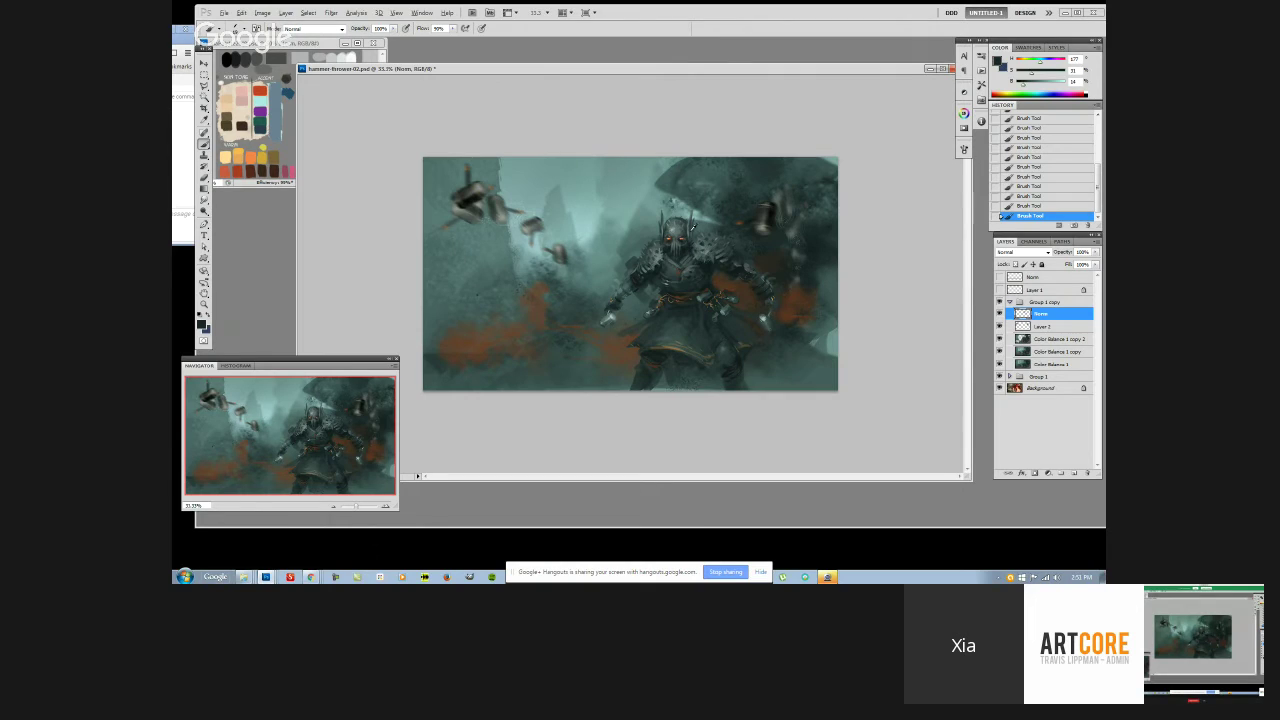
{"action": "left_click", "coordinate": [690, 230], "text": "alt"}
{"action": "left_click", "coordinate": [688, 236], "text": "alt"}
{"action": "left_click", "coordinate": [688, 236], "text": "alt"}
{"action": "left_click", "coordinate": [664, 228], "text": "alt"}
{"action": "left_click", "coordinate": [676, 231], "text": "alt"}
{"action": "right_click", "coordinate": [705, 242]}
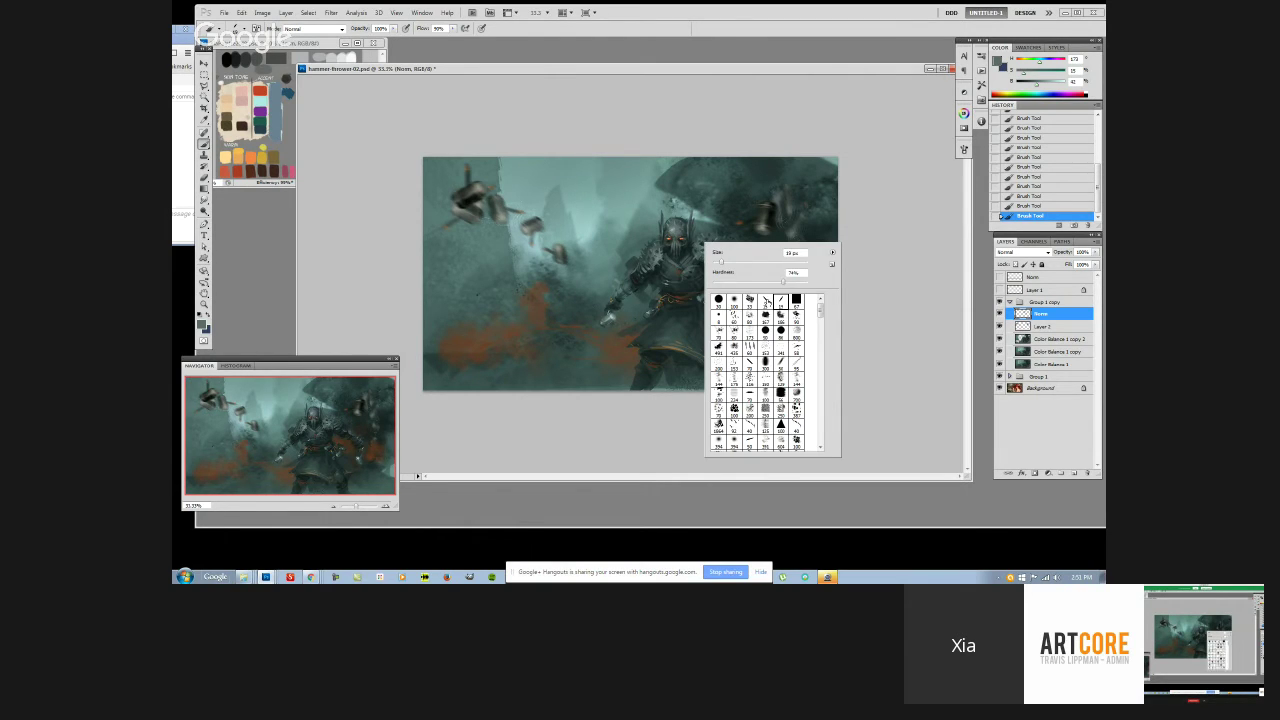
{"action": "key", "text": "Return"}
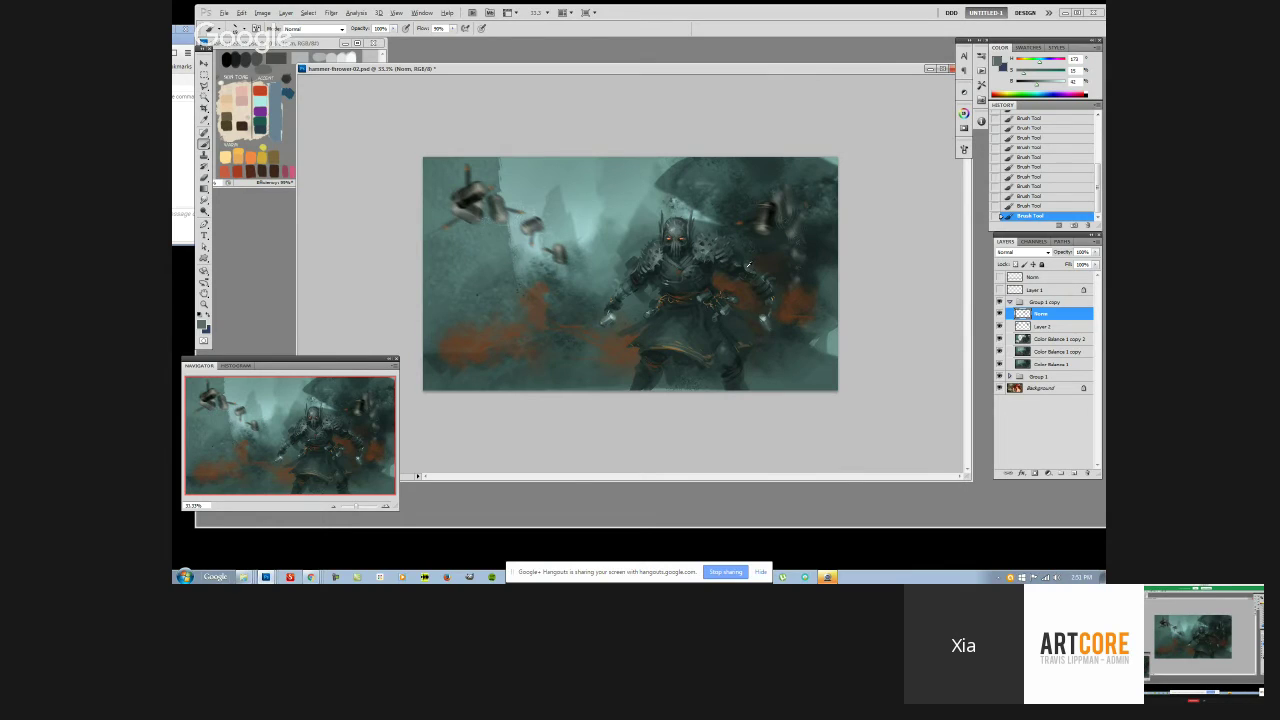
Touch up the right-hand arm armor and helmet with colors sampled from them, and pick a different brush tip
{"action": "left_click", "coordinate": [749, 268], "text": "alt"}
{"action": "left_click", "coordinate": [750, 265], "text": "alt"}
{"action": "left_click", "coordinate": [739, 274], "text": "alt"}
{"action": "left_click", "coordinate": [676, 226], "text": "alt"}
{"action": "right_click", "coordinate": [709, 229]}
{"action": "double_click", "coordinate": [778, 288]}
Paint both sides of the chest armor down to the lower breastplate with dark gray-green tones sampled from it
{"action": "left_click", "coordinate": [709, 269], "text": "alt"}
{"action": "left_click", "coordinate": [709, 275], "text": "alt"}
{"action": "left_click", "coordinate": [661, 266], "text": "alt"}
{"action": "left_click", "coordinate": [677, 283], "text": "alt"}
{"action": "right_click", "coordinate": [688, 286]}
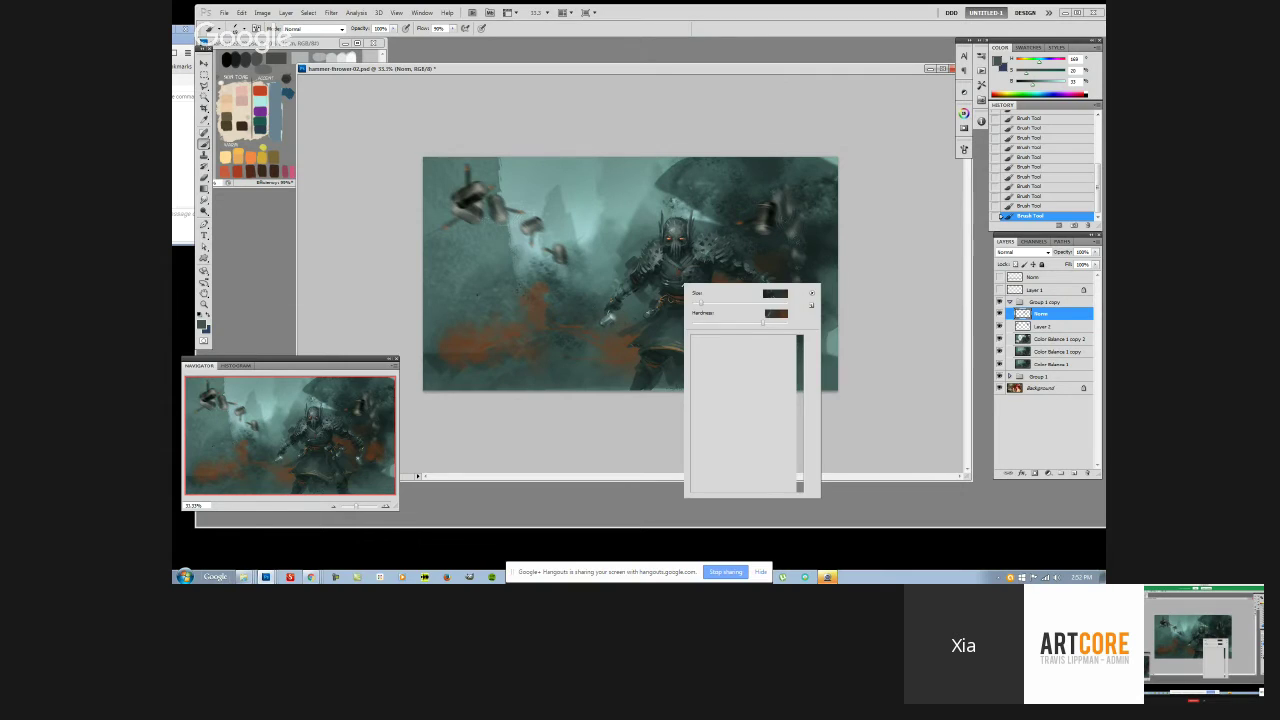
{"action": "left_click", "coordinate": [900, 278]}
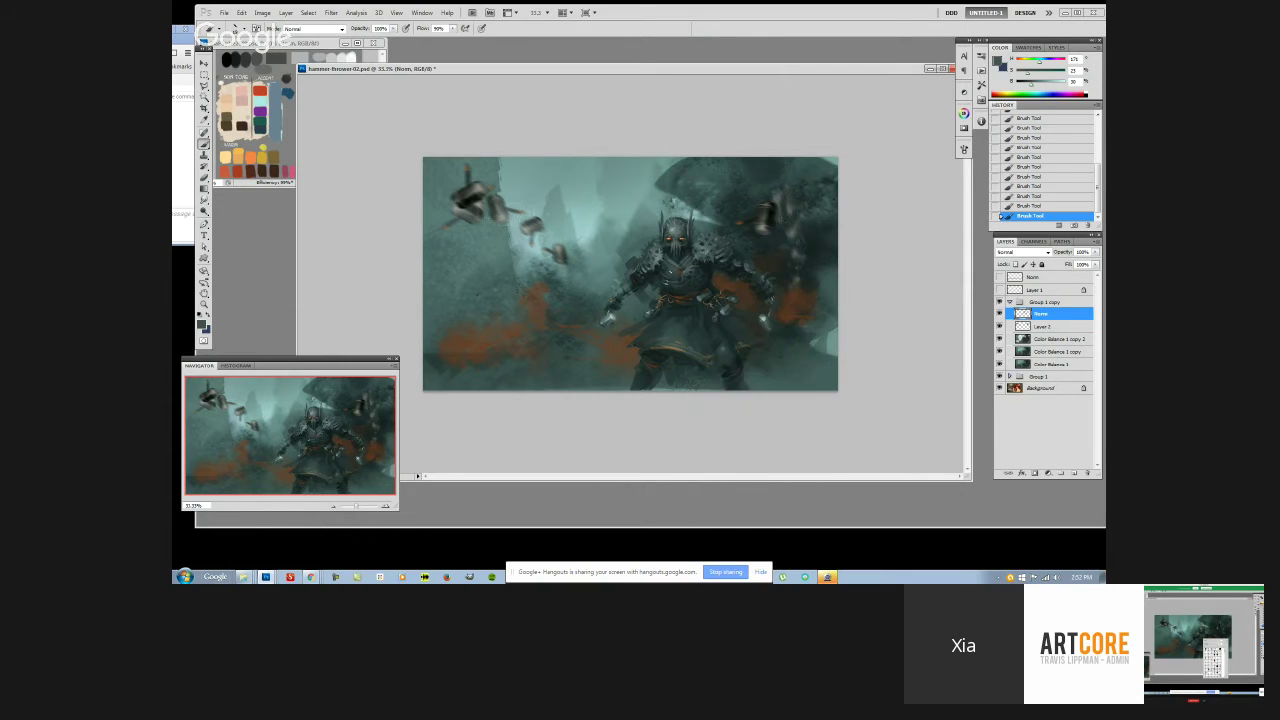
Add lighter and darker strokes to the breastplate's center, collar and right side with colors sampled across the torso
{"action": "left_click", "coordinate": [676, 282], "text": "alt"}
{"action": "left_click", "coordinate": [676, 282], "text": "alt"}
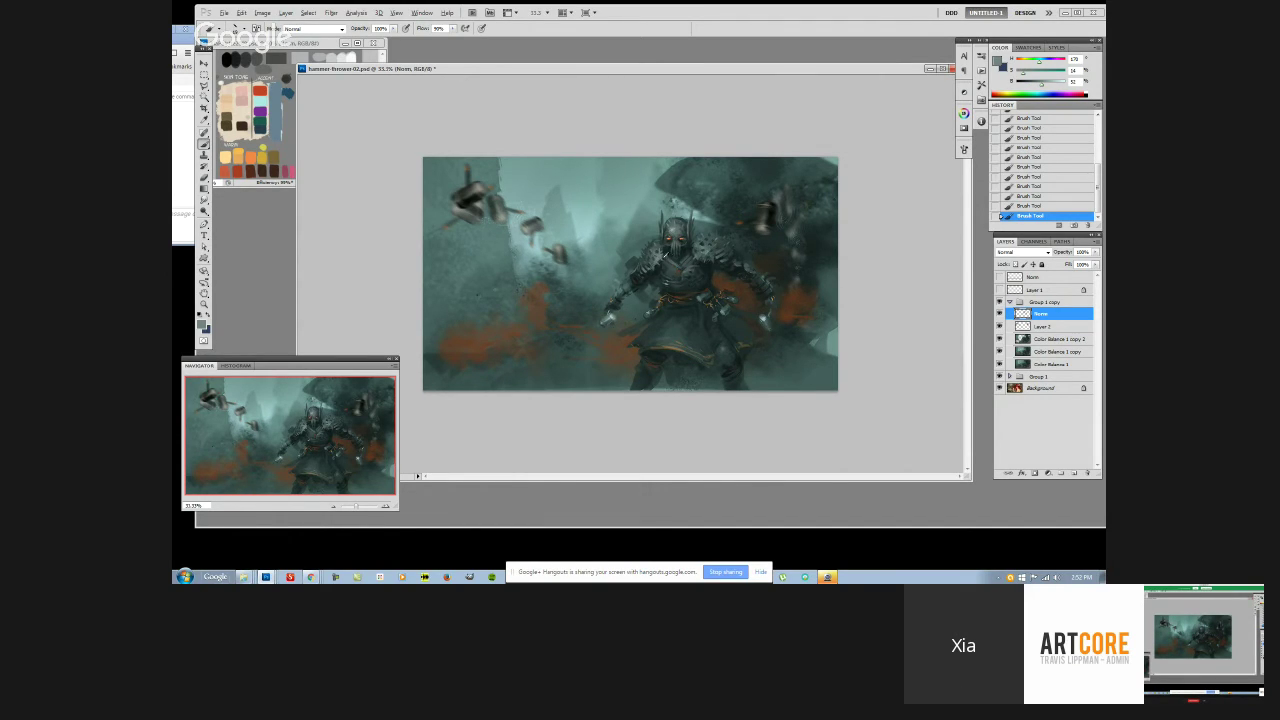
{"action": "left_click", "coordinate": [664, 258], "text": "alt"}
{"action": "left_click", "coordinate": [703, 268], "text": "alt"}
{"action": "left_click", "coordinate": [683, 283], "text": "alt"}
{"action": "left_click", "coordinate": [709, 271], "text": "alt"}
{"action": "left_click", "coordinate": [710, 267], "text": "alt"}
Switch to another brush tip and shade the torso's right side beneath the pauldron with sampled near-black and dark teal tones
{"action": "right_click", "coordinate": [743, 276]}
{"action": "double_click", "coordinate": [814, 342]}
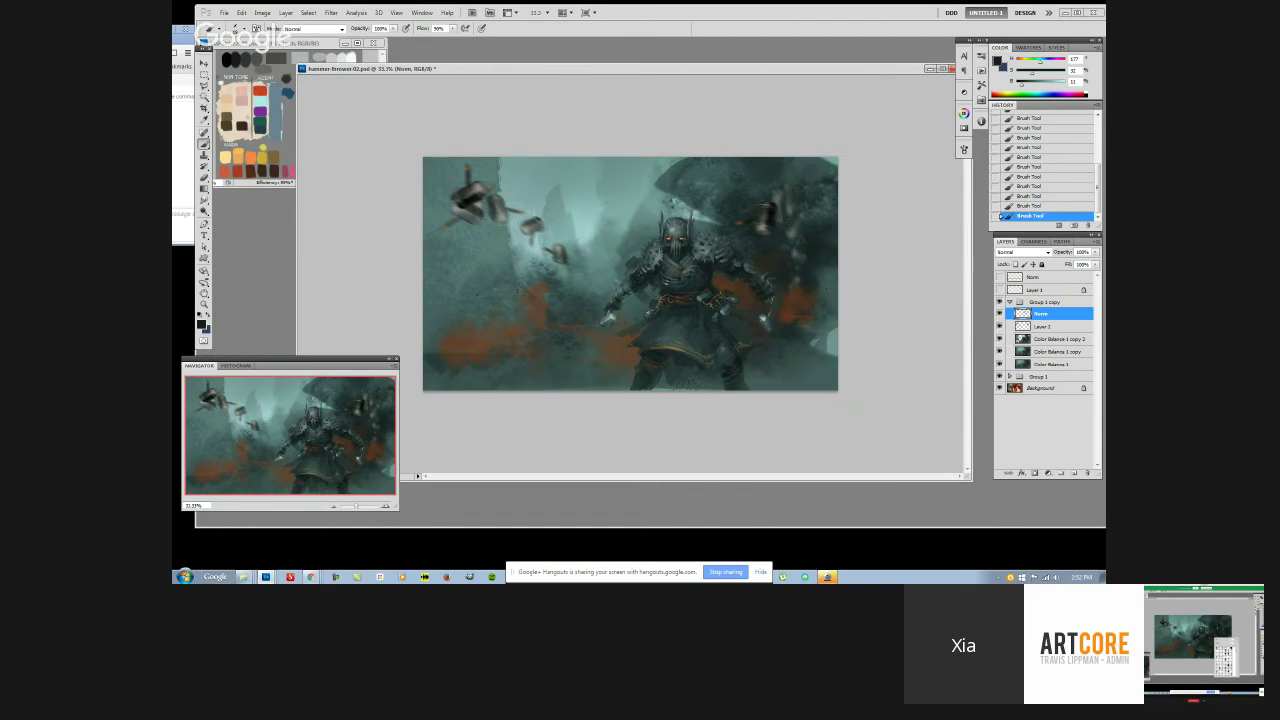
{"action": "left_click", "coordinate": [707, 268], "text": "alt"}
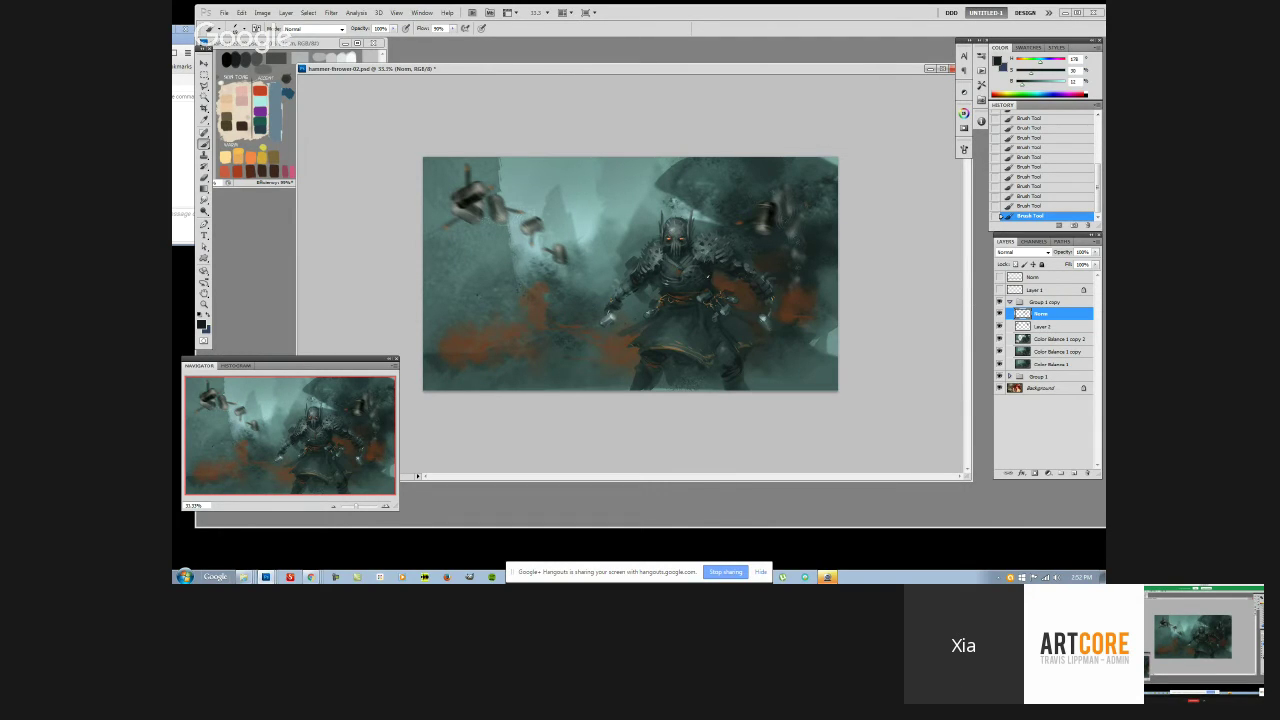
{"action": "left_click", "coordinate": [705, 275], "text": "alt"}
{"action": "left_click", "coordinate": [697, 277], "text": "alt"}
{"action": "left_click", "coordinate": [707, 279], "text": "alt"}
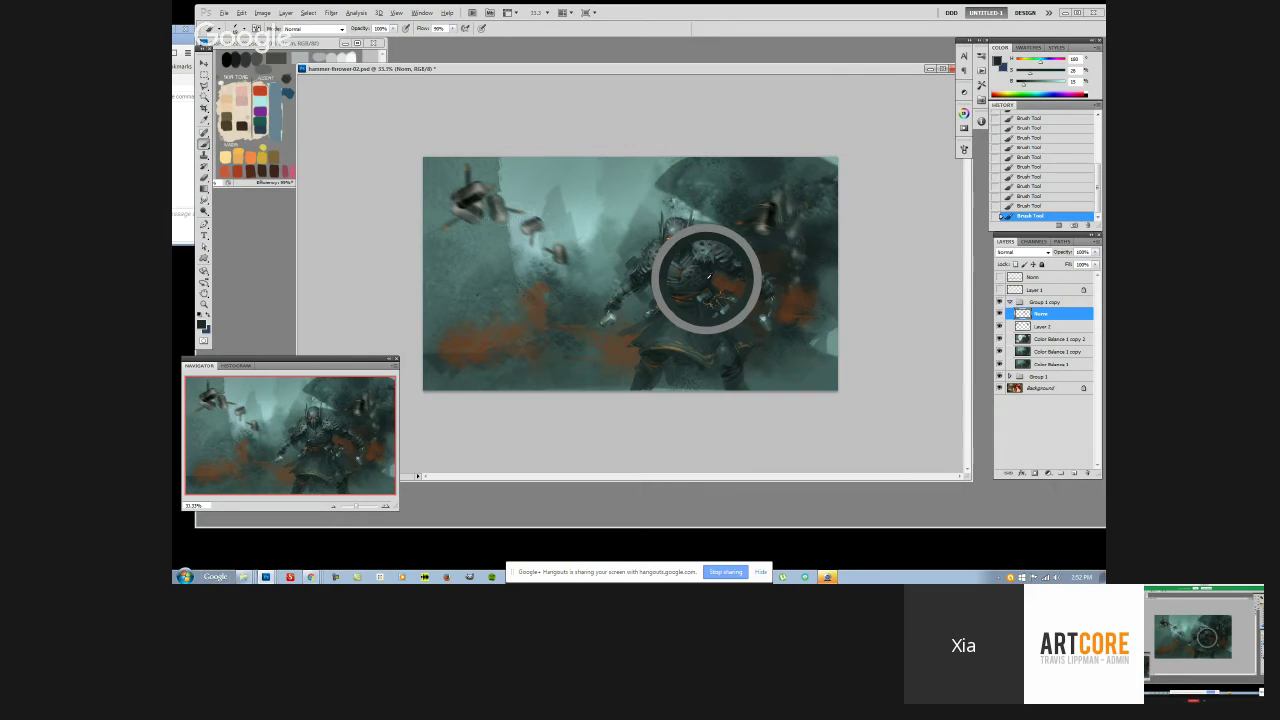
{"action": "left_click", "coordinate": [713, 276], "text": "alt"}
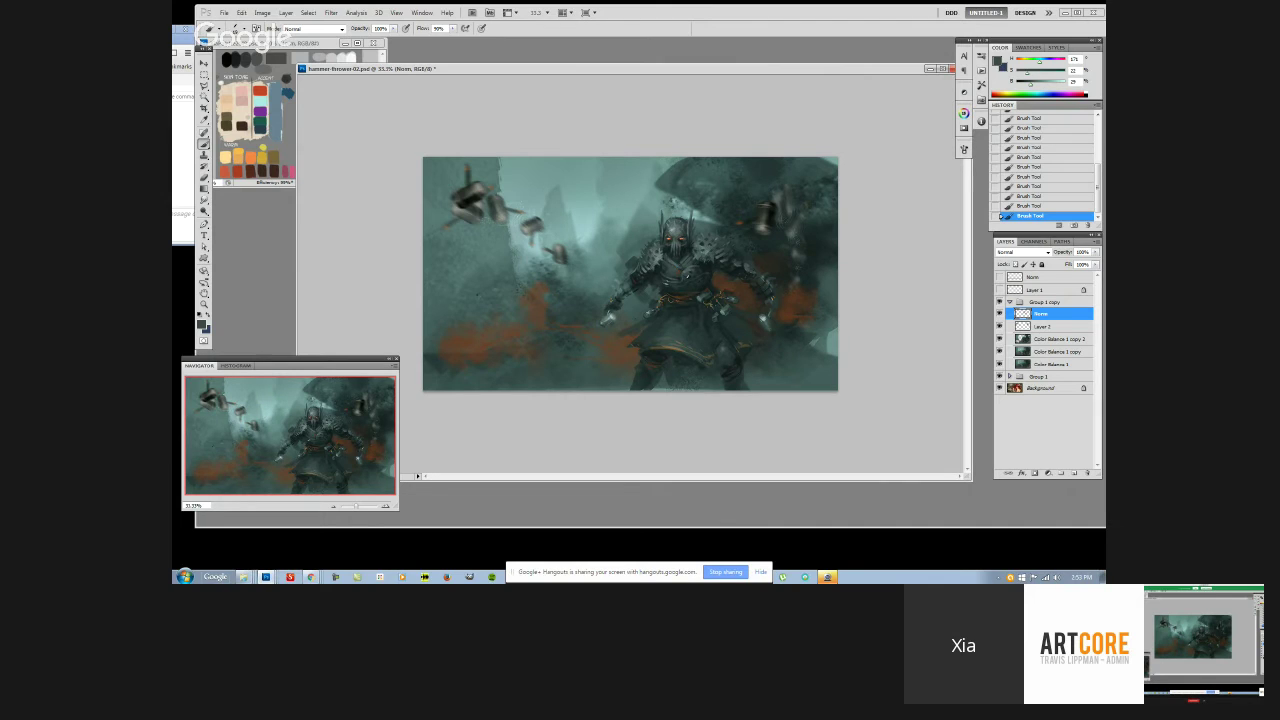
Change the brush tip and detail the abdomen and belt area with dark tones sampled from the waist, legs and skirt
{"action": "left_click", "coordinate": [676, 286], "text": "alt"}
{"action": "right_click", "coordinate": [674, 309]}
{"action": "double_click", "coordinate": [742, 371]}
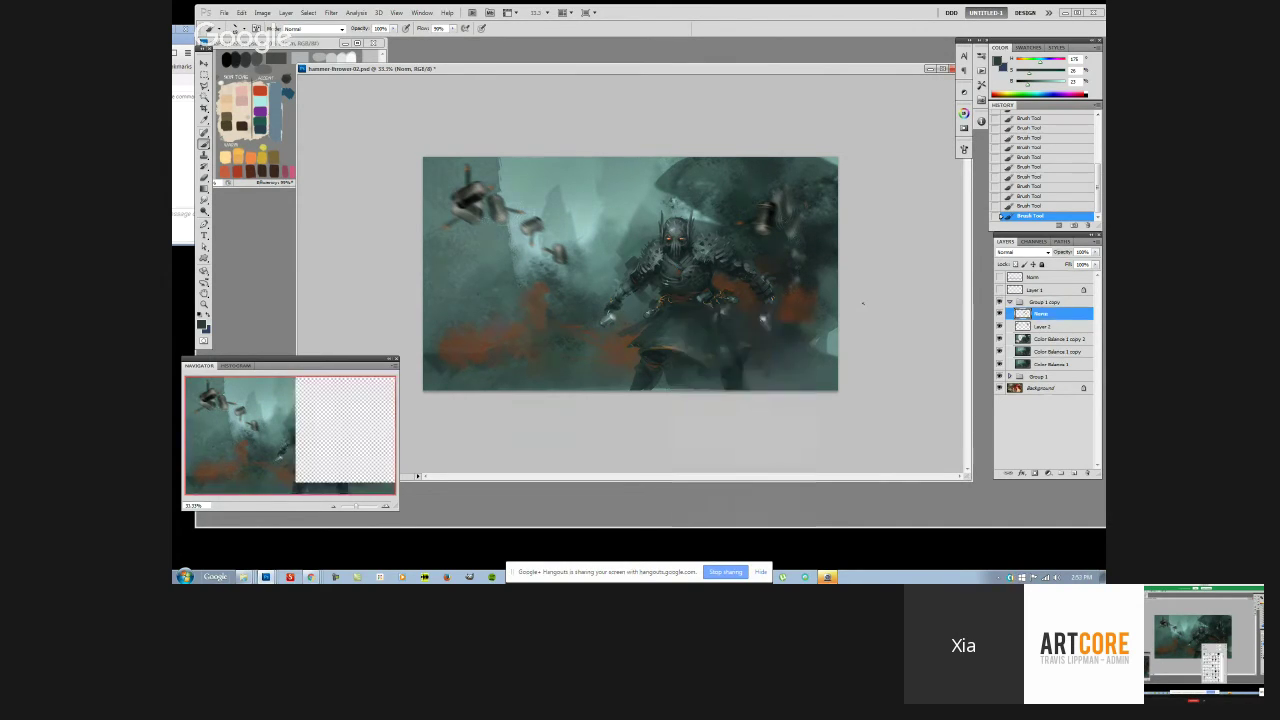
{"action": "left_click", "coordinate": [742, 371], "text": "alt"}
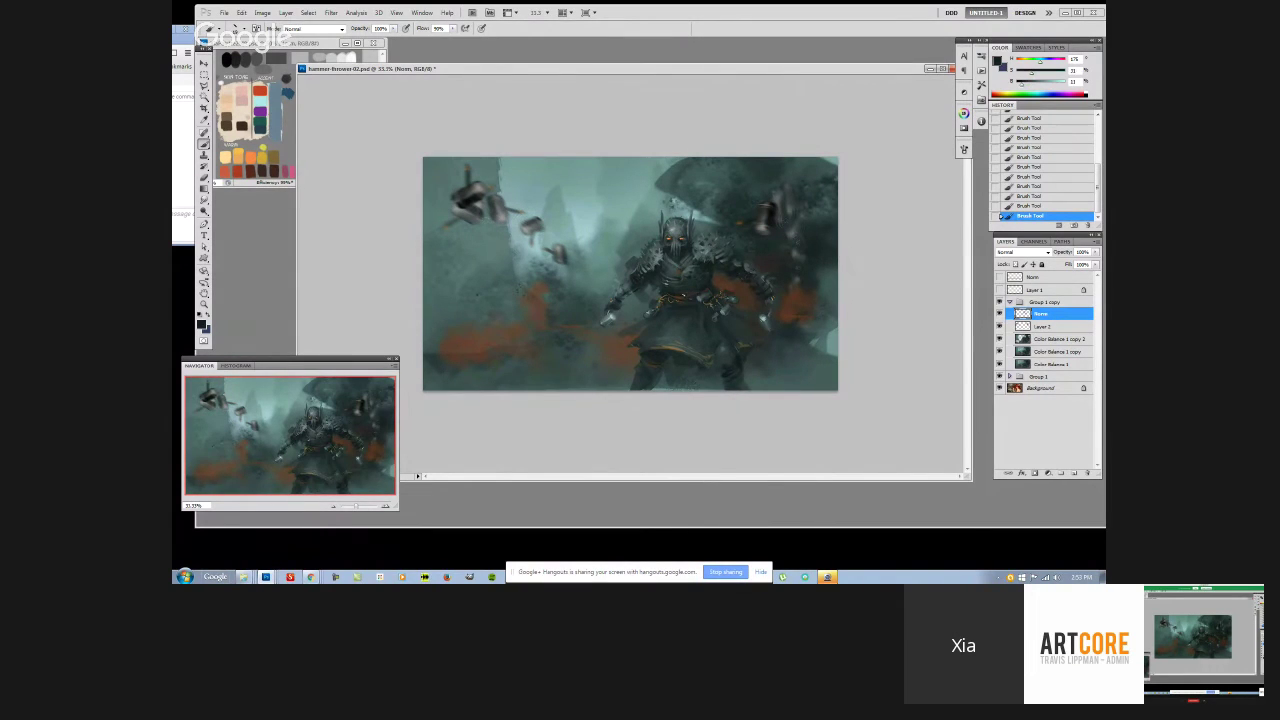
{"action": "left_click", "coordinate": [678, 298], "text": "alt"}
{"action": "left_click", "coordinate": [692, 289], "text": "alt"}
{"action": "left_click", "coordinate": [646, 332], "text": "alt"}
{"action": "left_click", "coordinate": [690, 297], "text": "alt"}
Blend sampled tones over the waist and chest at 30% brush opacity, and stroke the skirt's left edge at full opacity
{"action": "key", "text": "3"}
{"action": "left_click", "coordinate": [703, 297], "text": "alt"}
{"action": "left_click", "coordinate": [704, 270], "text": "alt"}
{"action": "left_click", "coordinate": [649, 345], "text": "alt"}
{"action": "key", "text": "0"}
{"action": "left_click_drag", "start_coordinate": [624, 338], "coordinate": [614, 337]}
Pick a new brush tip and paint the skirt's folds and left edge with colors sampled across the skirt
{"action": "left_click", "coordinate": [646, 328], "text": "alt"}
{"action": "right_click", "coordinate": [649, 334]}
{"action": "double_click", "coordinate": [738, 393]}
{"action": "left_click", "coordinate": [624, 336], "text": "alt"}
{"action": "left_click", "coordinate": [642, 322], "text": "alt"}
{"action": "left_click", "coordinate": [669, 336], "text": "alt"}
{"action": "left_click", "coordinate": [648, 344], "text": "alt"}
{"action": "right_click", "coordinate": [634, 334]}
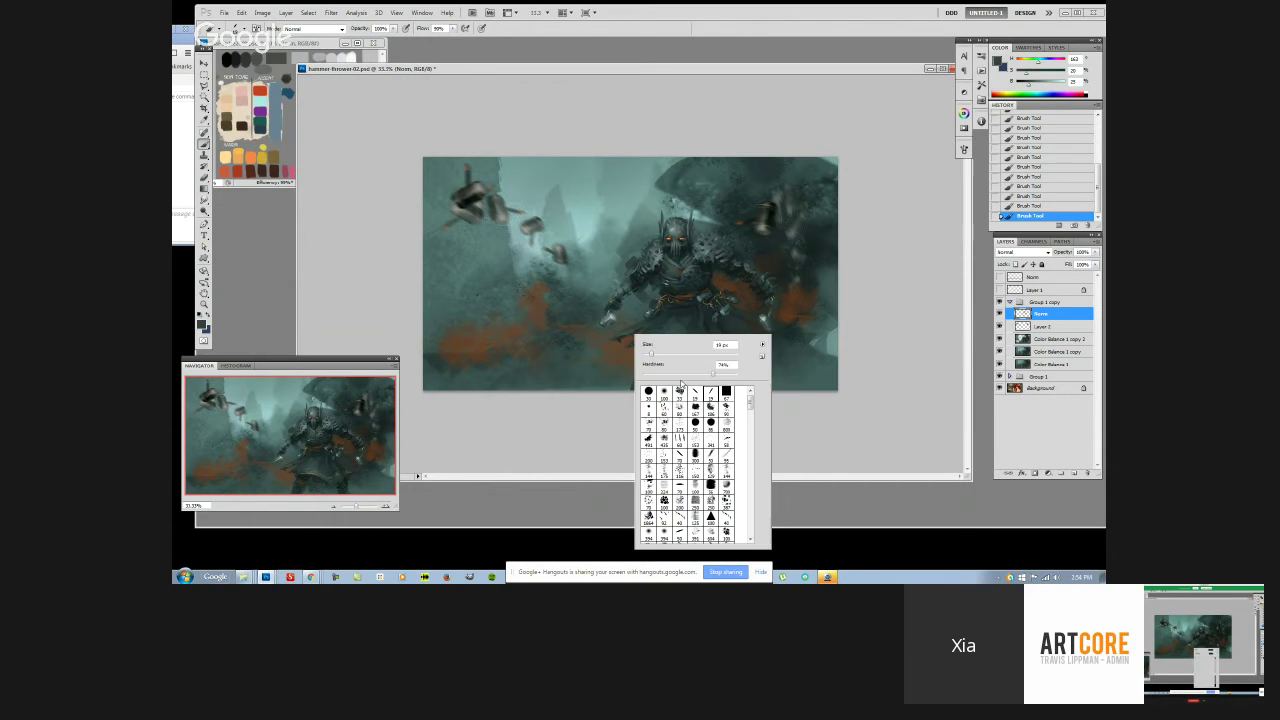
{"action": "left_click", "coordinate": [786, 409]}
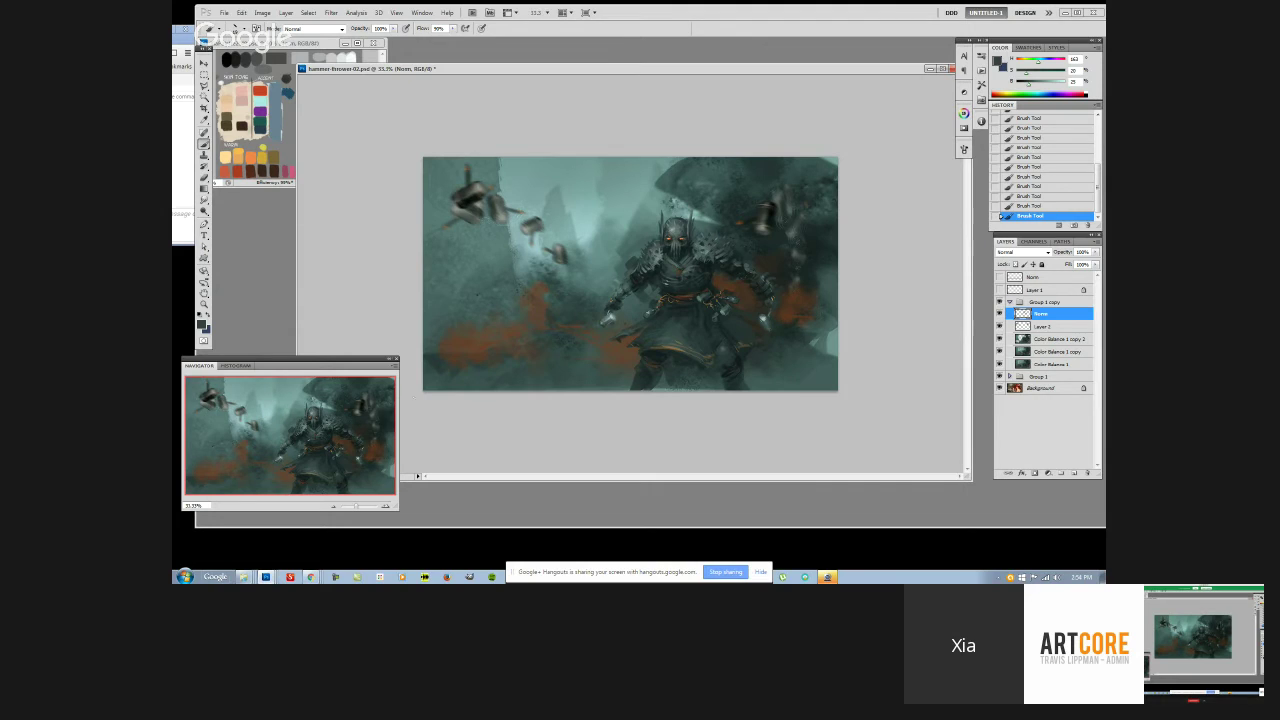
Switch to Chrome, search for "sparth" in a new tab, and open the artist's website
{"action": "mouse_move", "coordinate": [314, 578]}
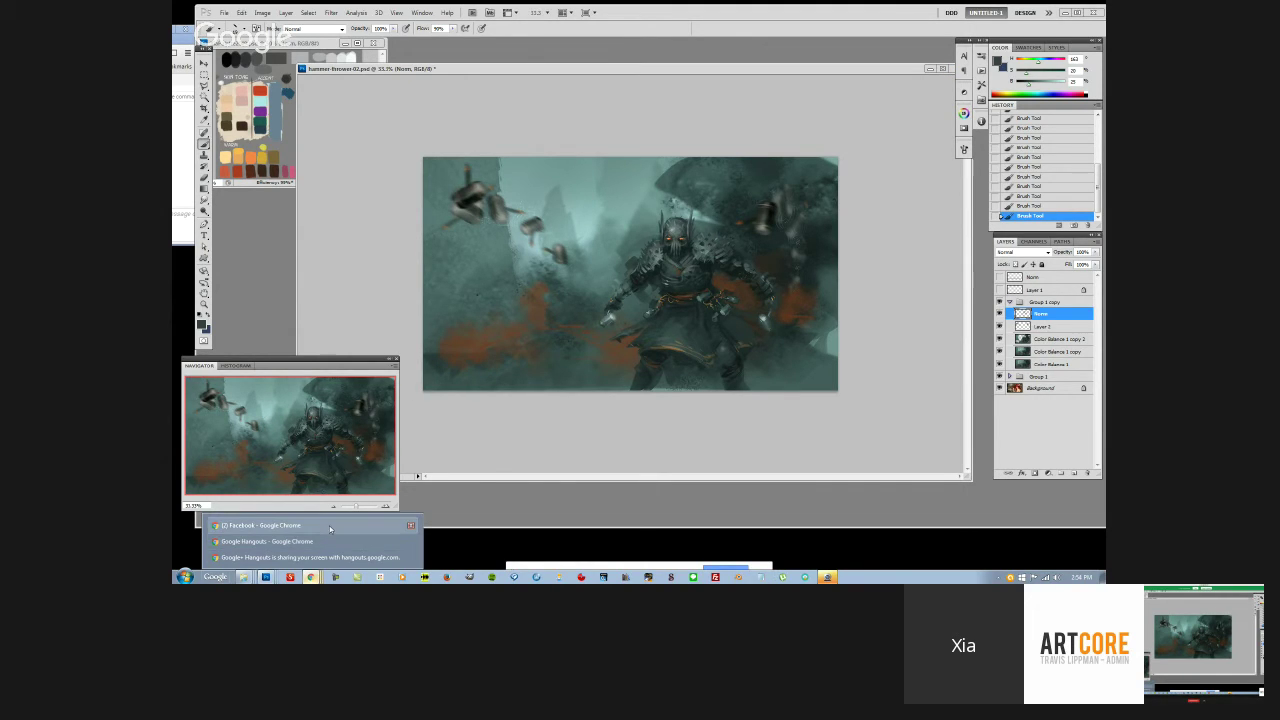
{"action": "left_click", "coordinate": [330, 528]}
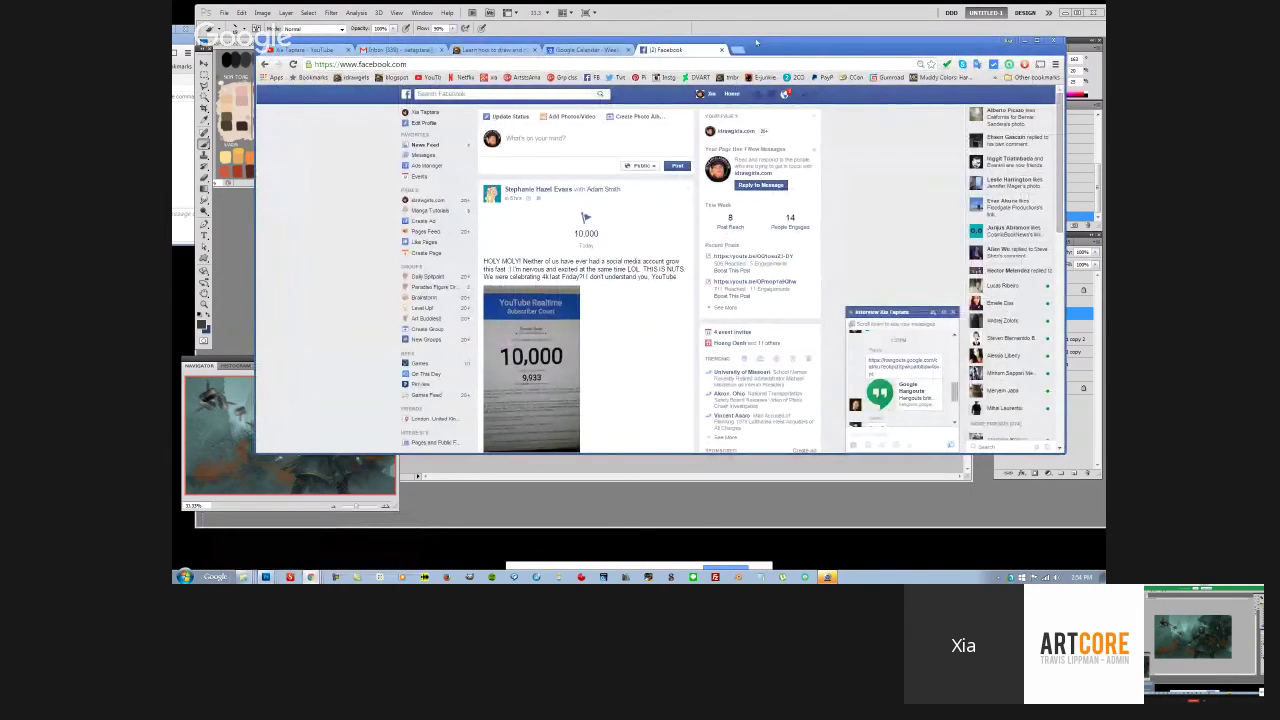
{"action": "left_click", "coordinate": [740, 49]}
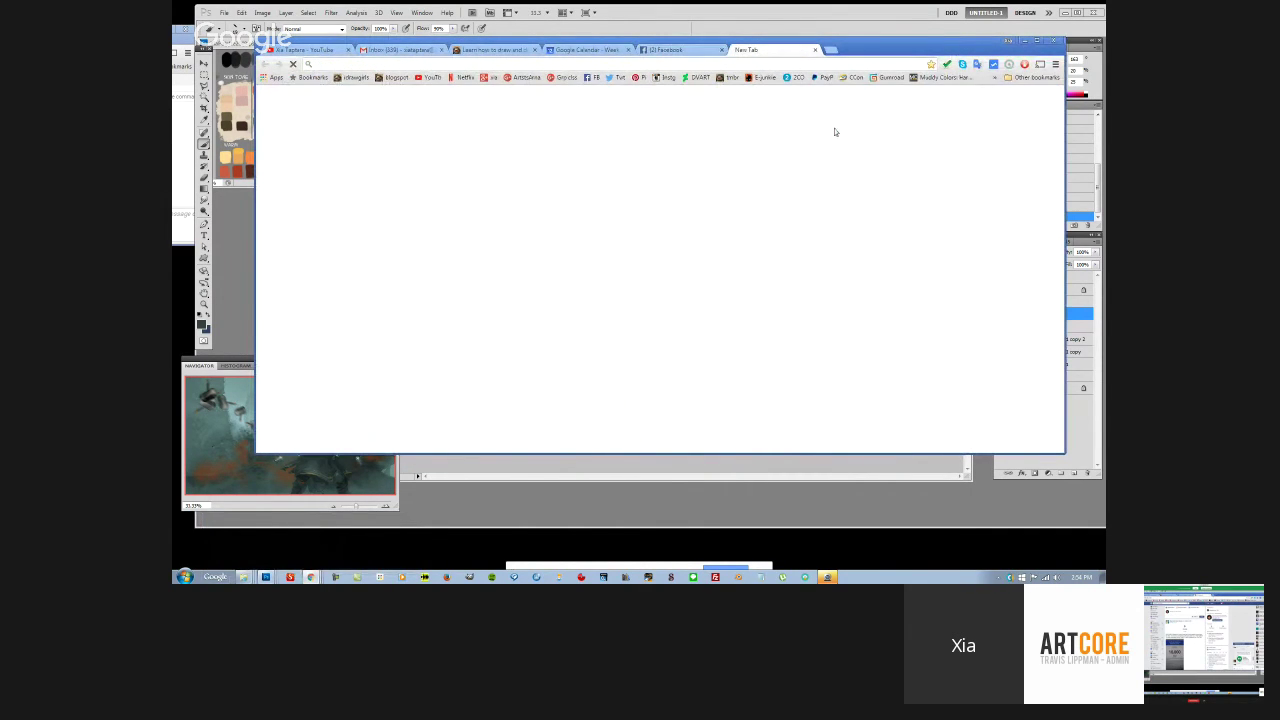
{"action": "type", "text": "sprth"}
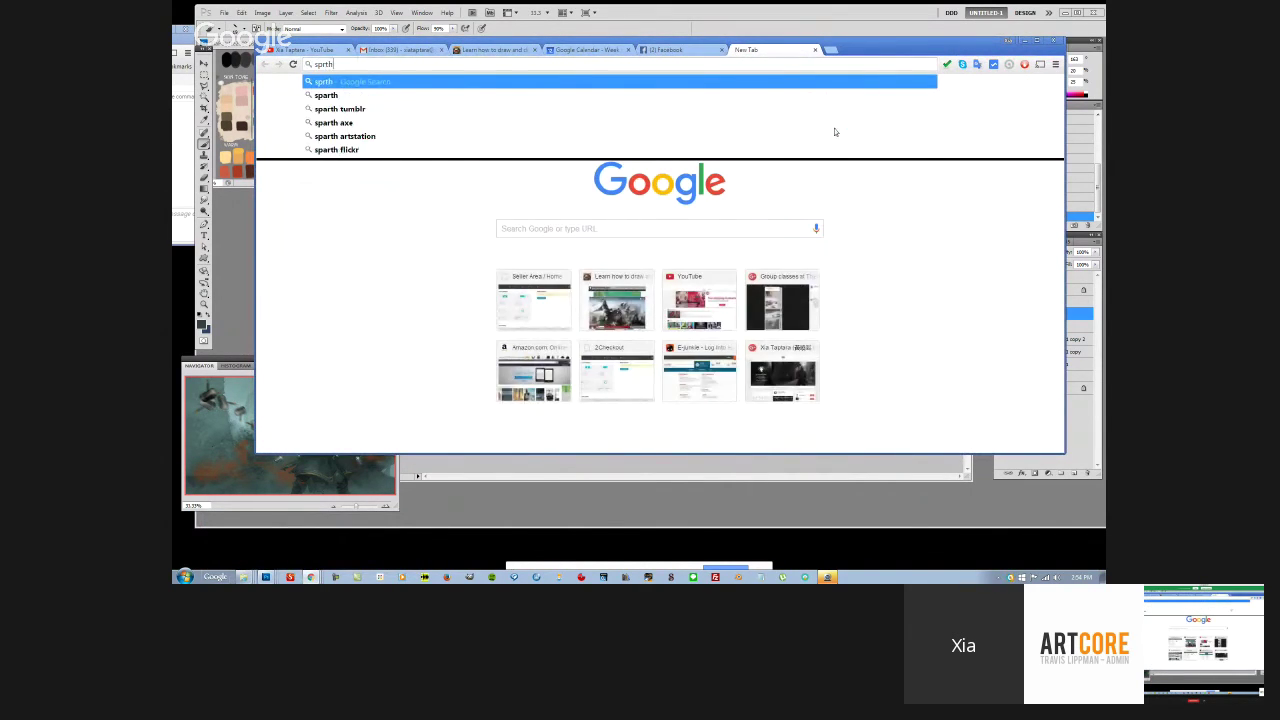
{"action": "key", "text": "BackSpace"}
{"action": "key", "text": "BackSpace"}
{"action": "key", "text": "BackSpace"}
{"action": "type", "text": "arth"}
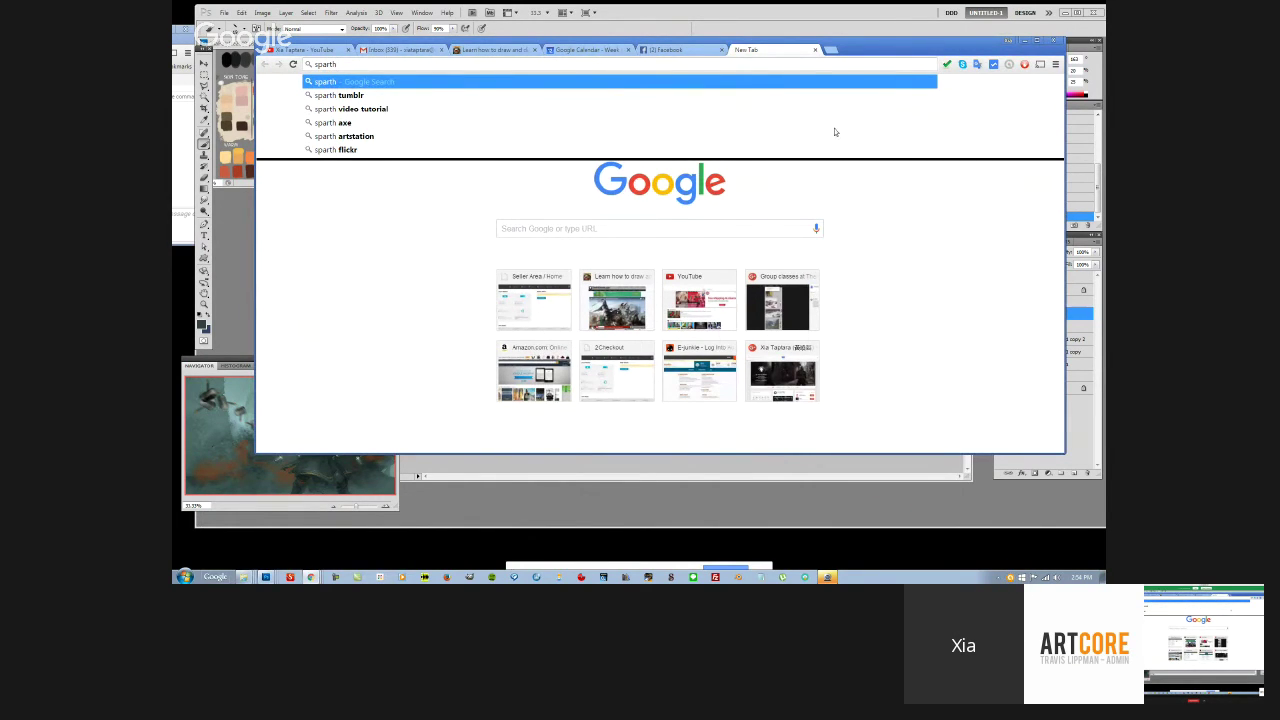
{"action": "key", "text": "Return"}
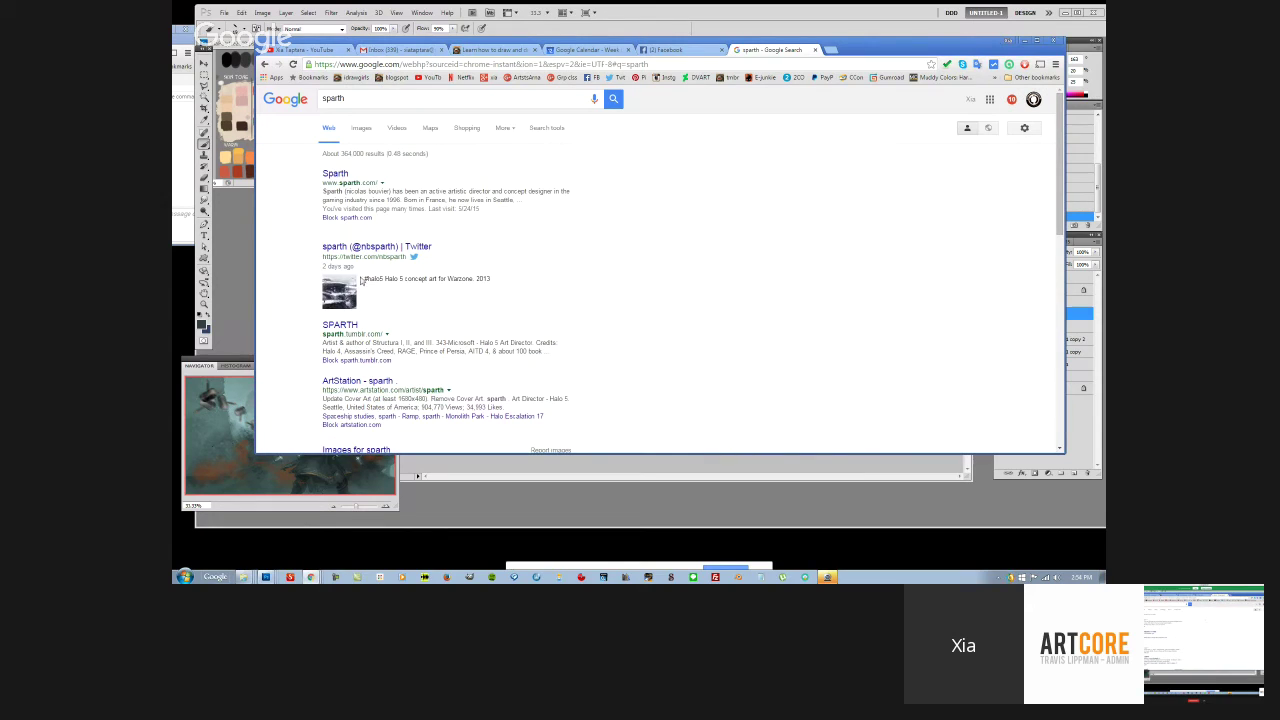
{"action": "left_click", "coordinate": [336, 174]}
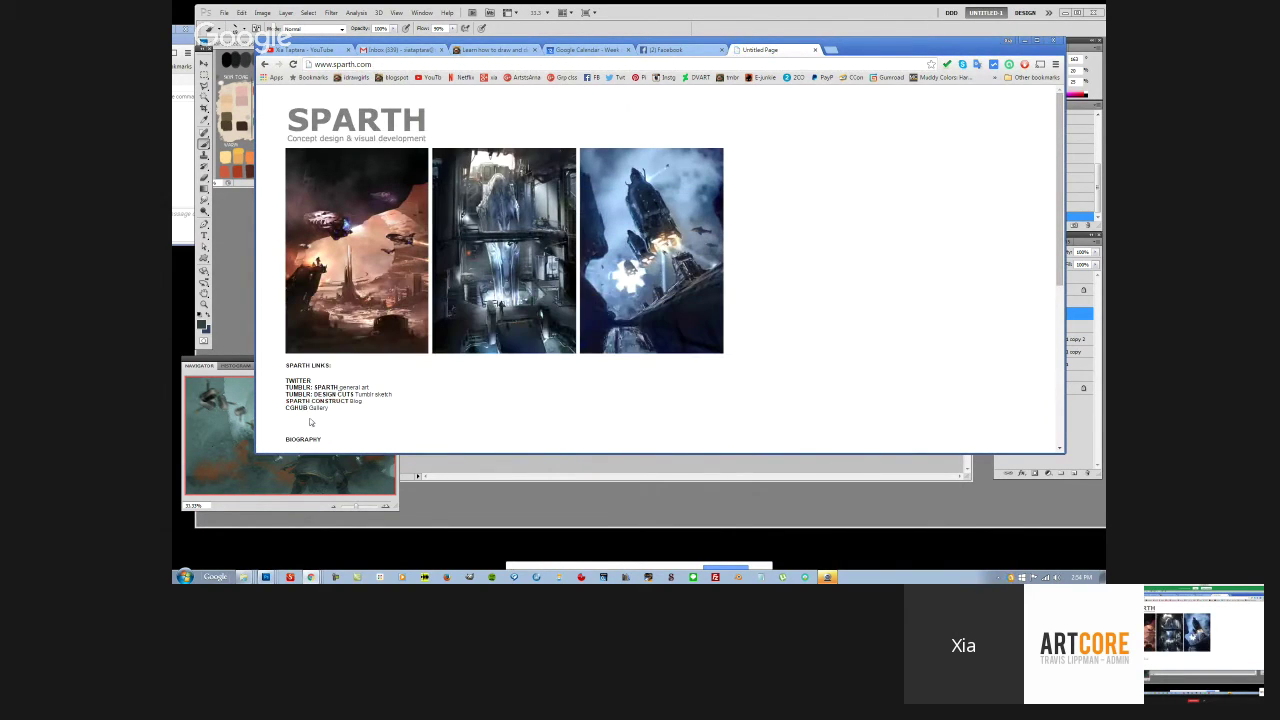
Look over the Sparth site and its general art Tumblr gallery, and close the gallery
{"action": "scroll", "coordinate": [387, 423], "scroll_direction": "down", "scroll_amount": 2}
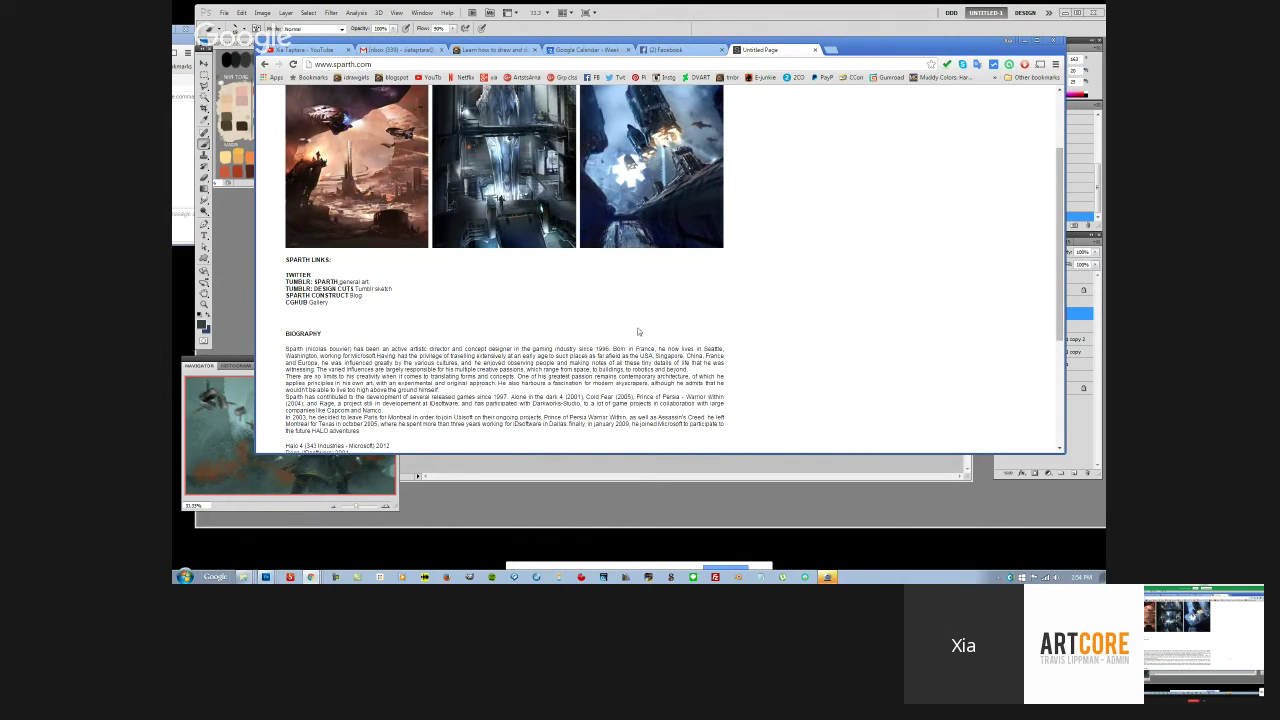
{"action": "scroll", "coordinate": [292, 303], "scroll_direction": "up", "scroll_amount": 1}
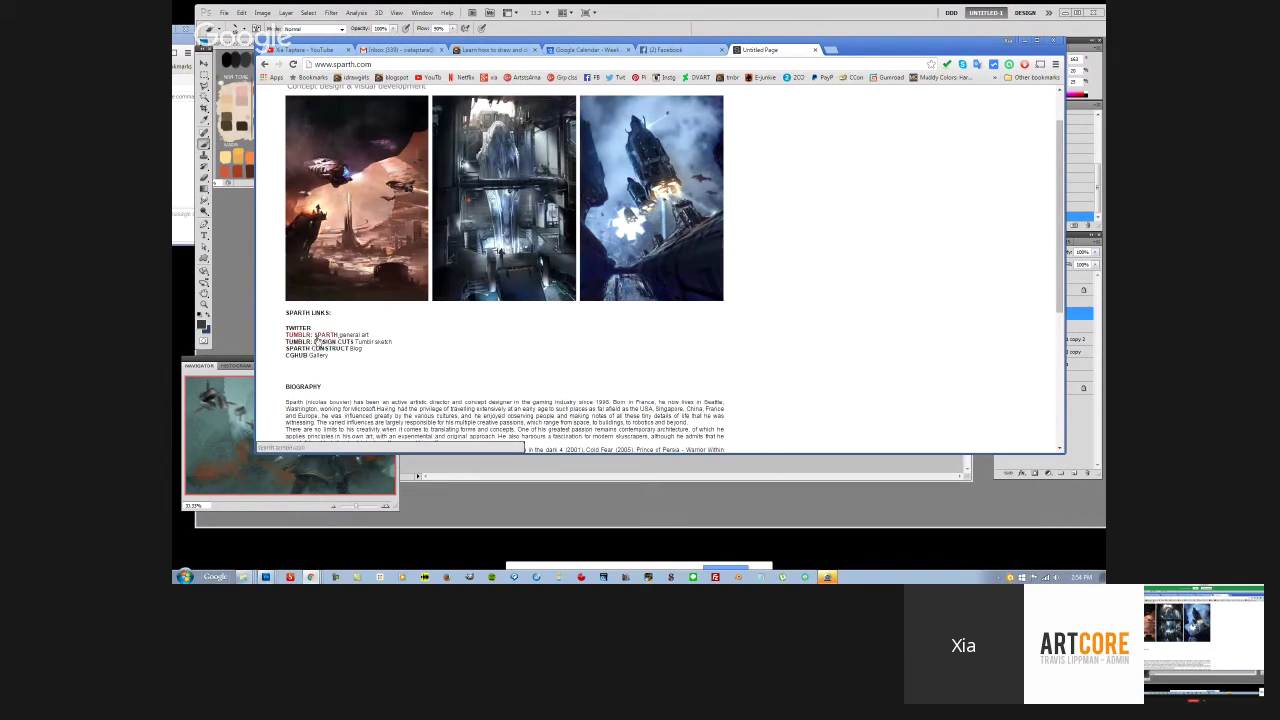
{"action": "left_click", "coordinate": [365, 275]}
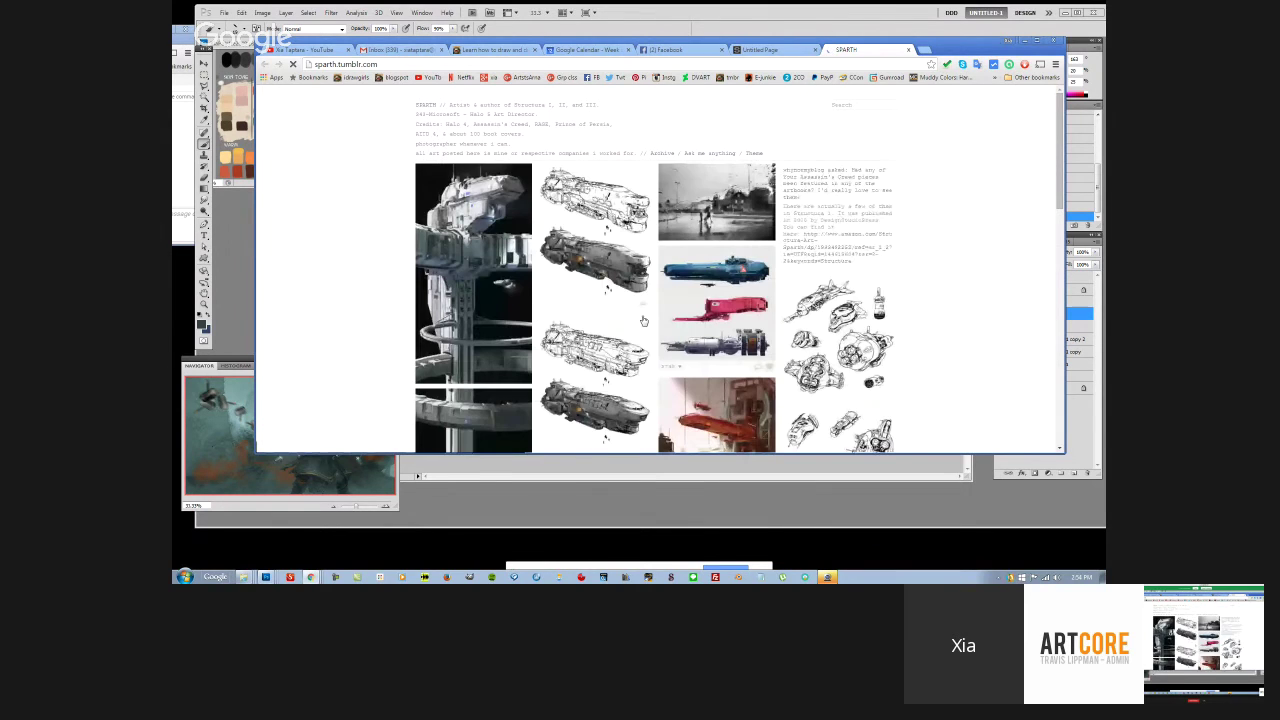
{"action": "scroll", "coordinate": [643, 320], "scroll_direction": "down", "scroll_amount": 5}
{"action": "scroll", "coordinate": [643, 320], "scroll_direction": "down", "scroll_amount": 5}
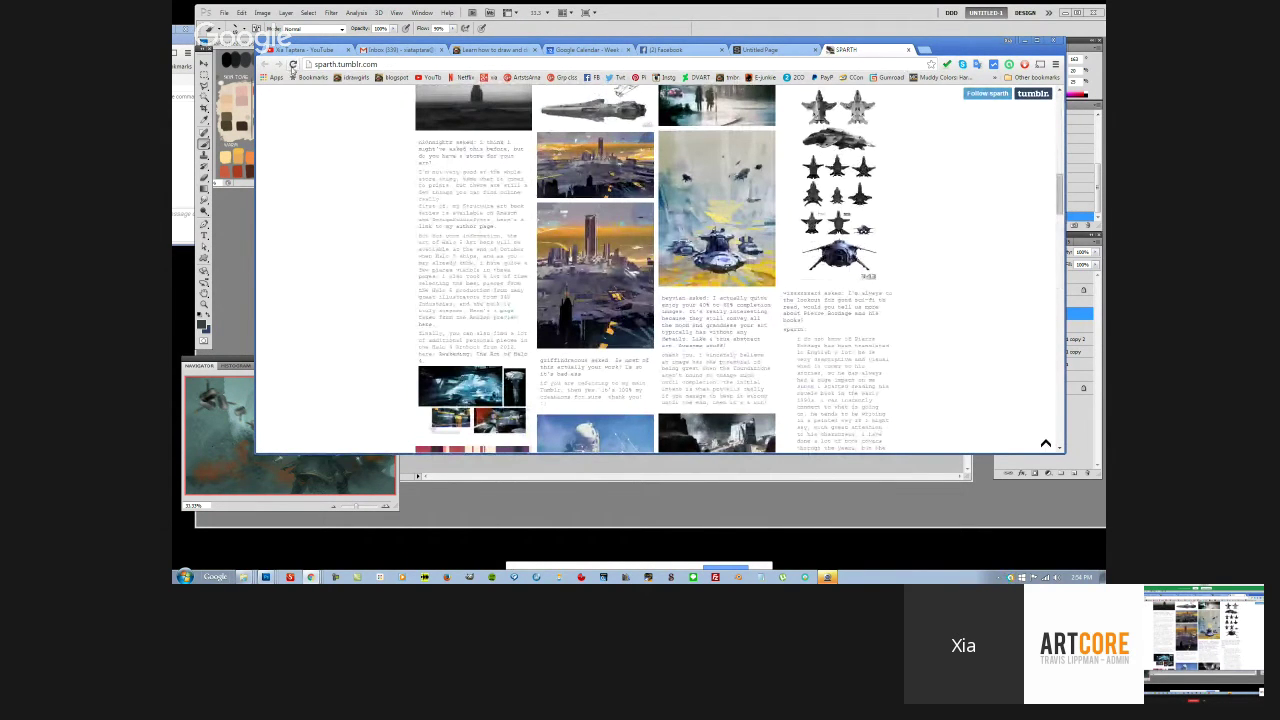
{"action": "scroll", "coordinate": [293, 171], "scroll_direction": "up", "scroll_amount": 3}
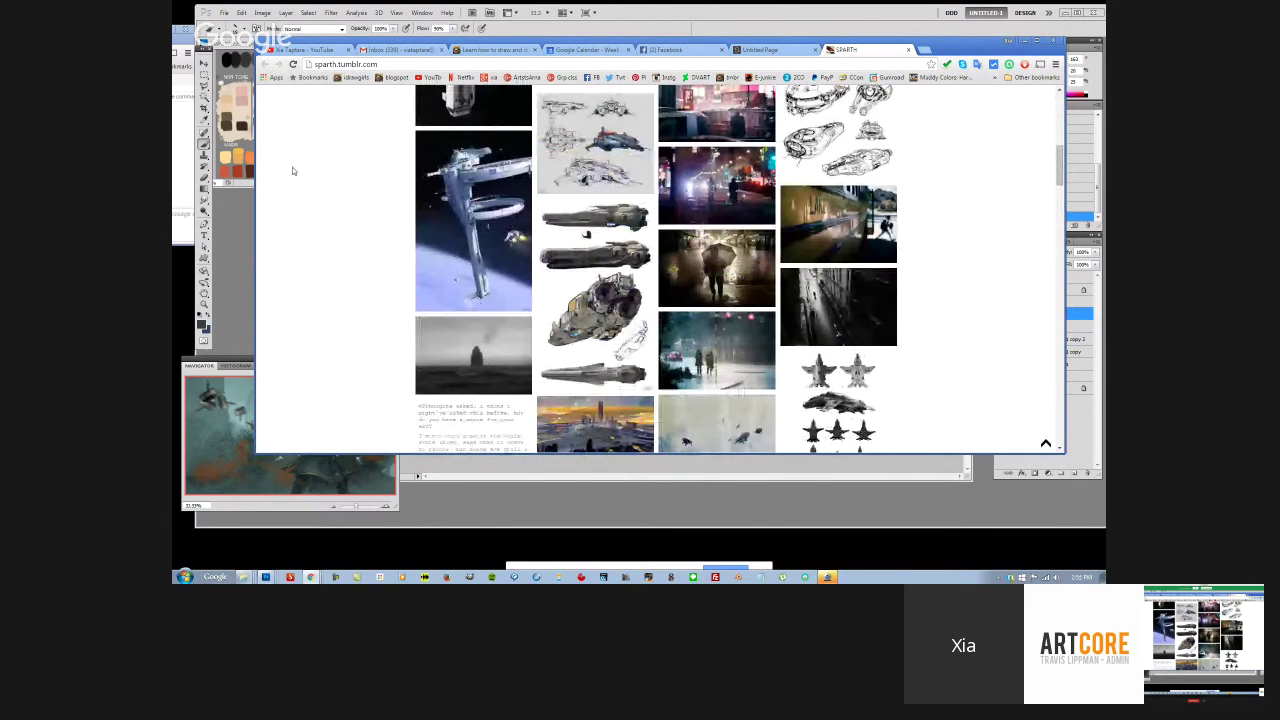
{"action": "scroll", "coordinate": [293, 171], "scroll_direction": "up", "scroll_amount": 7}
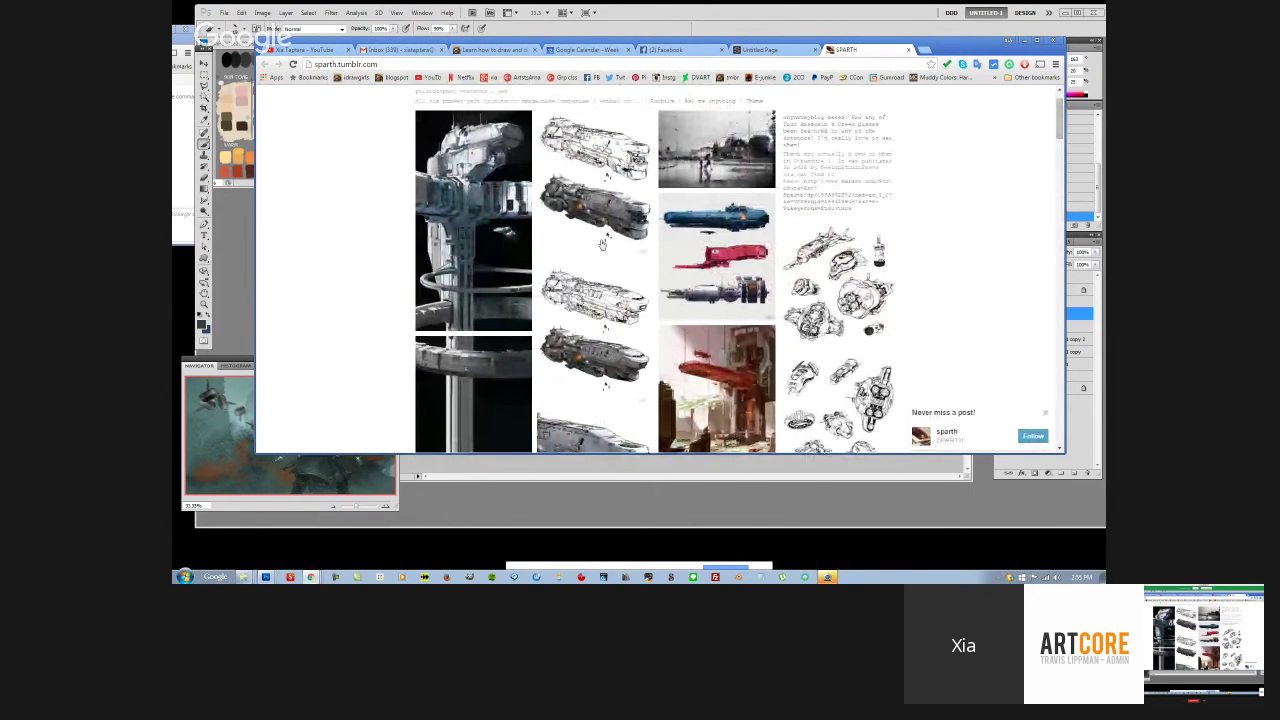
{"action": "left_click", "coordinate": [908, 49]}
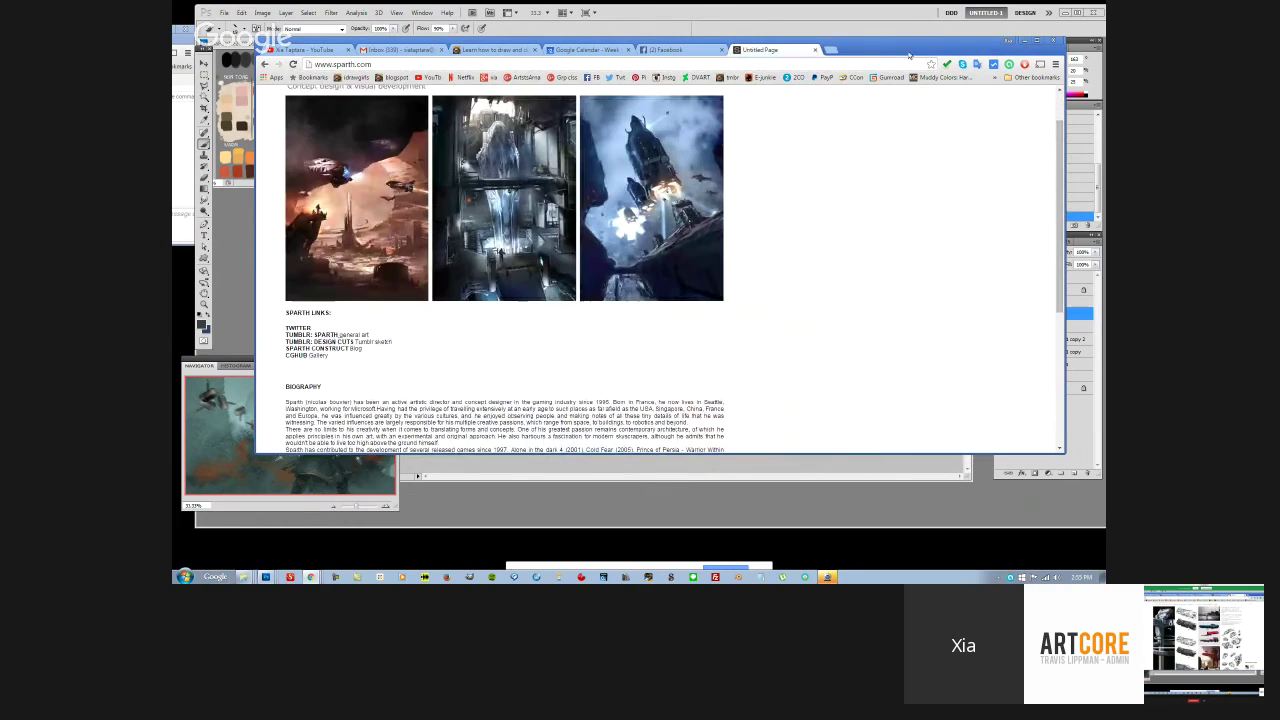
Search for the concept artist behind vyle-art.com, open the site, advance its slideshow, and open the portfolio page
{"action": "left_click", "coordinate": [564, 64]}
{"action": "type", "text": "david"}
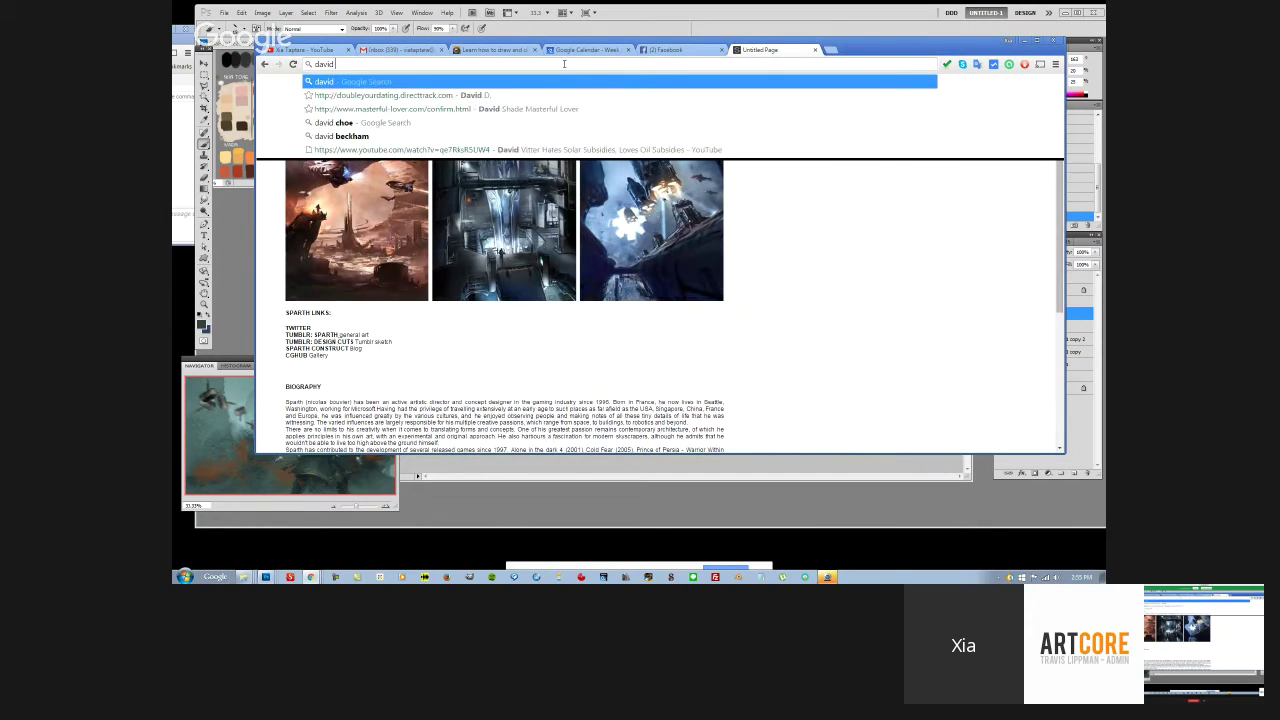
{"action": "type", "text": " le"}
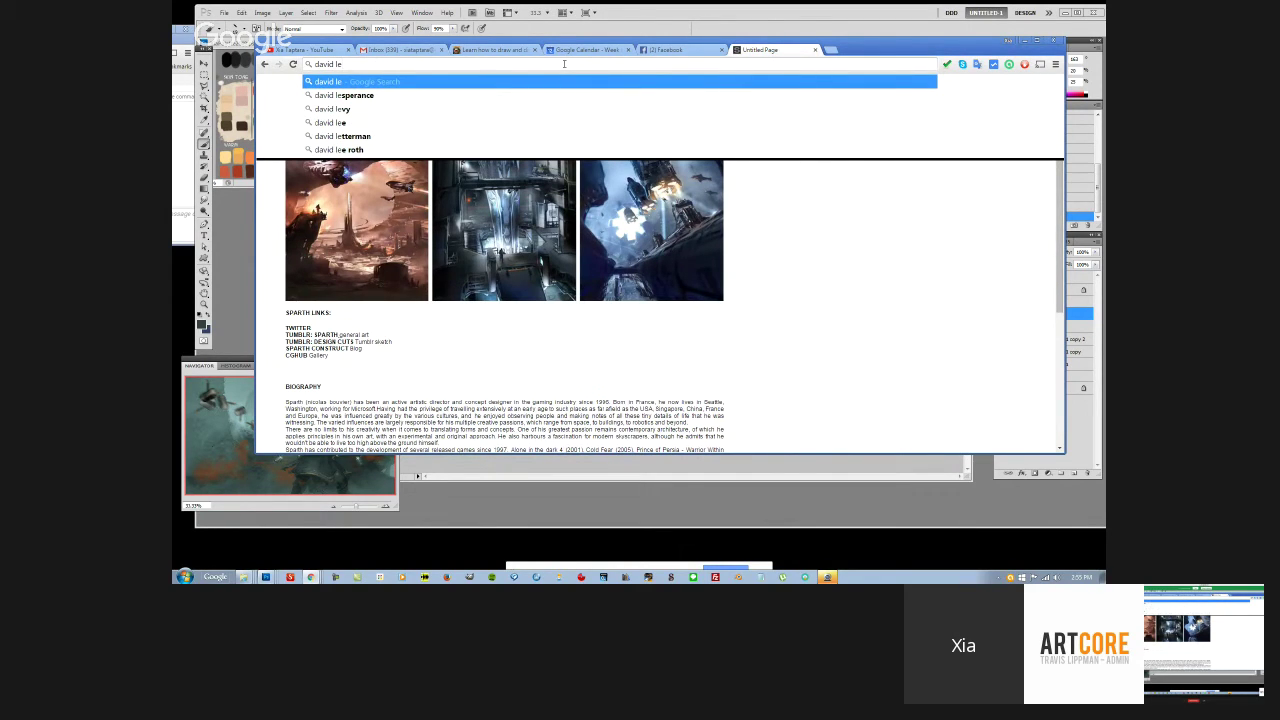
{"action": "left_click", "coordinate": [444, 109]}
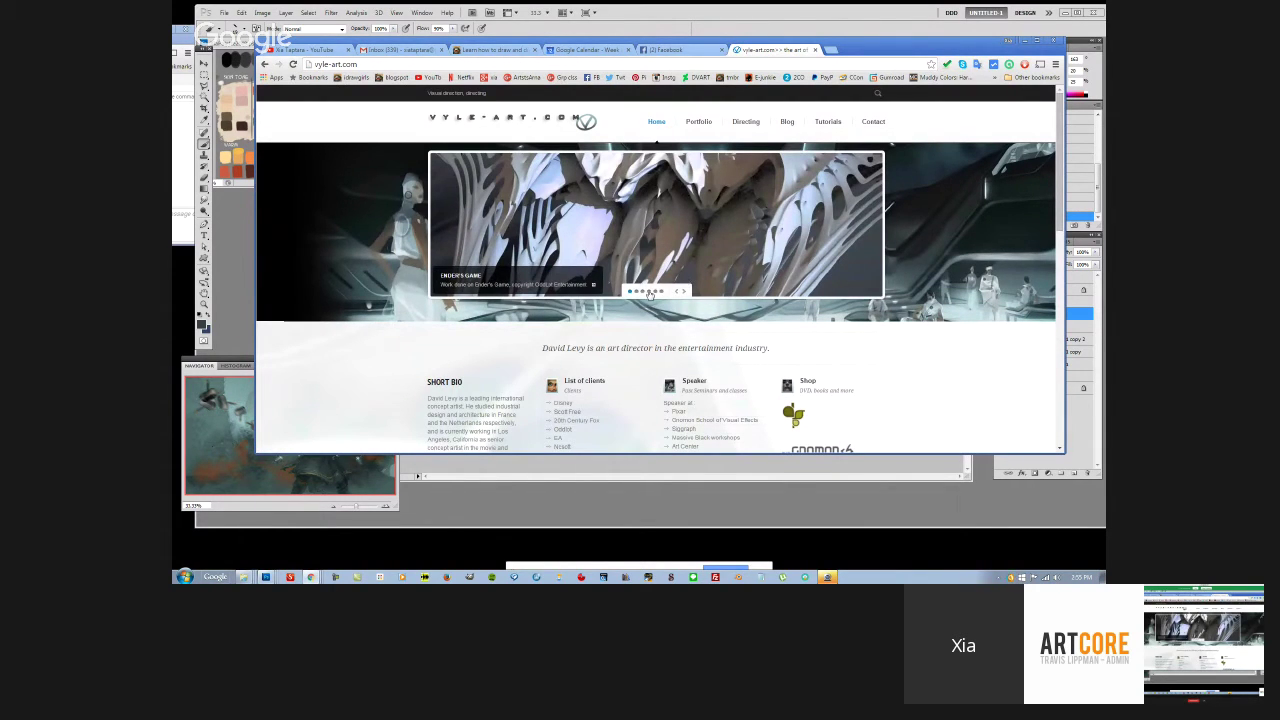
{"action": "left_click", "coordinate": [682, 292]}
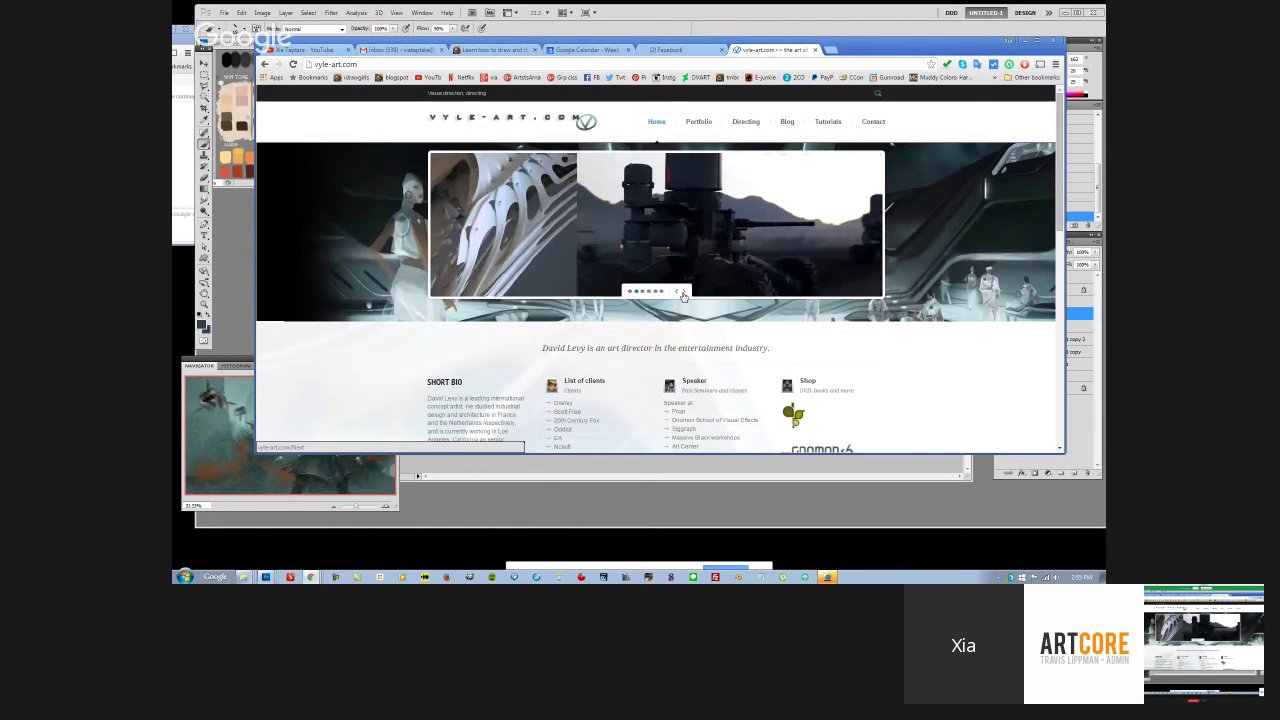
{"action": "left_click", "coordinate": [698, 122]}
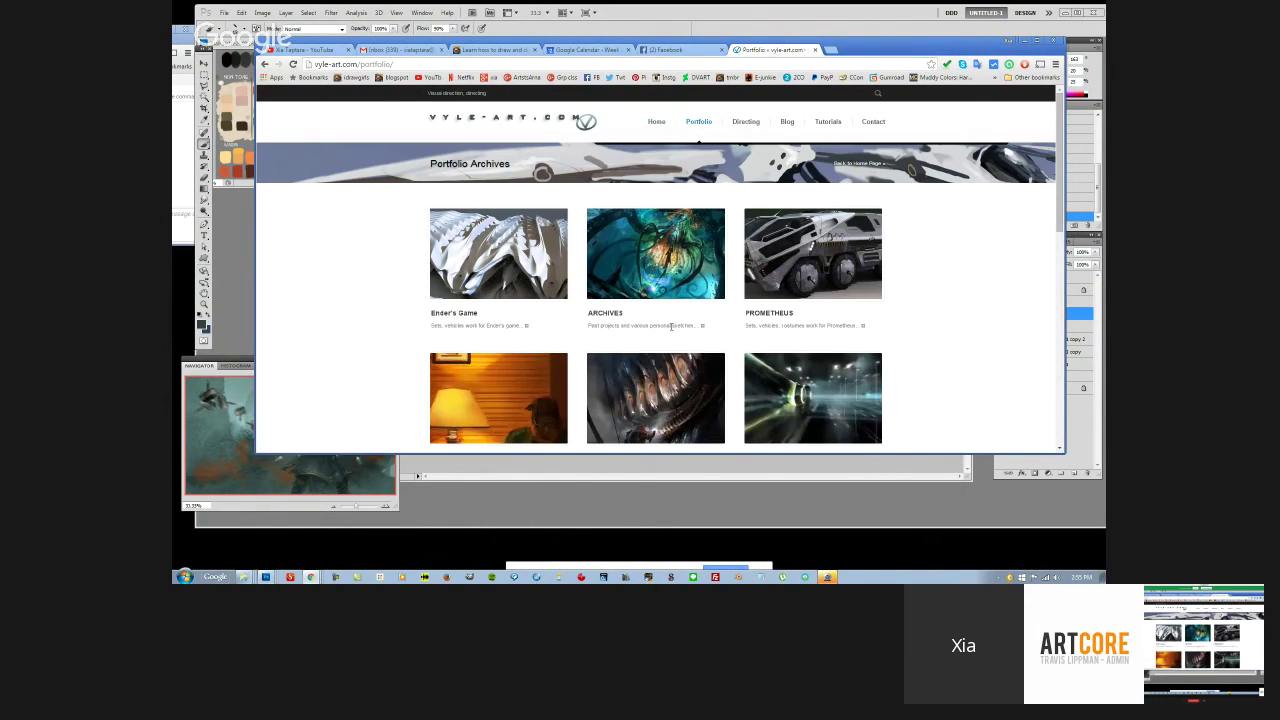
Examine the film and game project thumbnails in the vyle-art.com portfolio archives
{"action": "scroll", "coordinate": [695, 323], "scroll_direction": "down", "scroll_amount": 1}
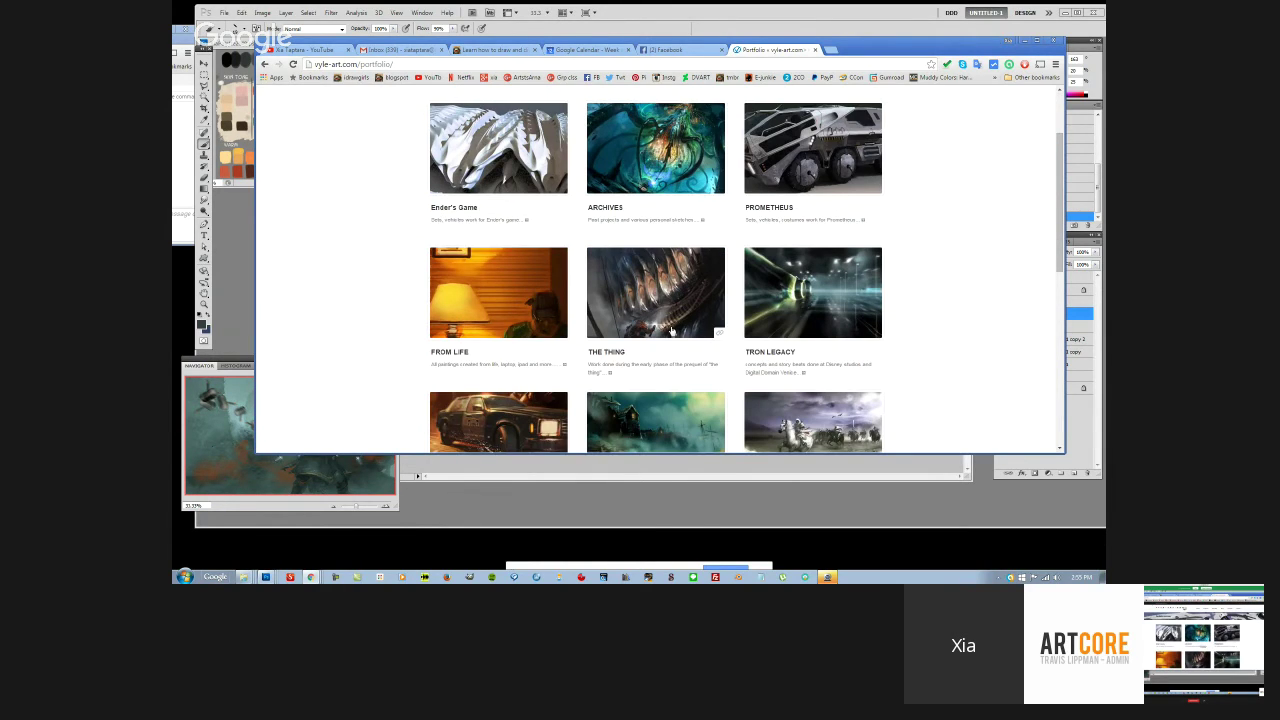
{"action": "scroll", "coordinate": [695, 323], "scroll_direction": "up", "scroll_amount": 1}
{"action": "scroll", "coordinate": [1004, 334], "scroll_direction": "down", "scroll_amount": 5}
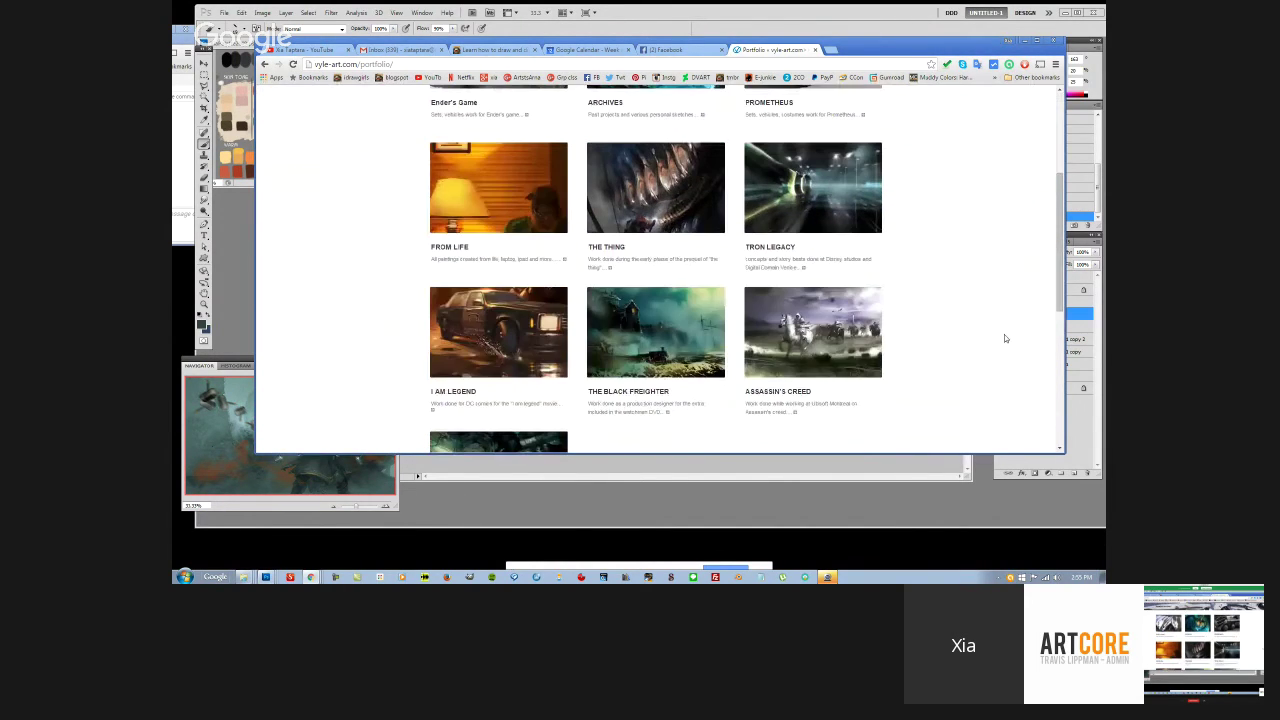
{"action": "scroll", "coordinate": [966, 338], "scroll_direction": "up", "scroll_amount": 5}
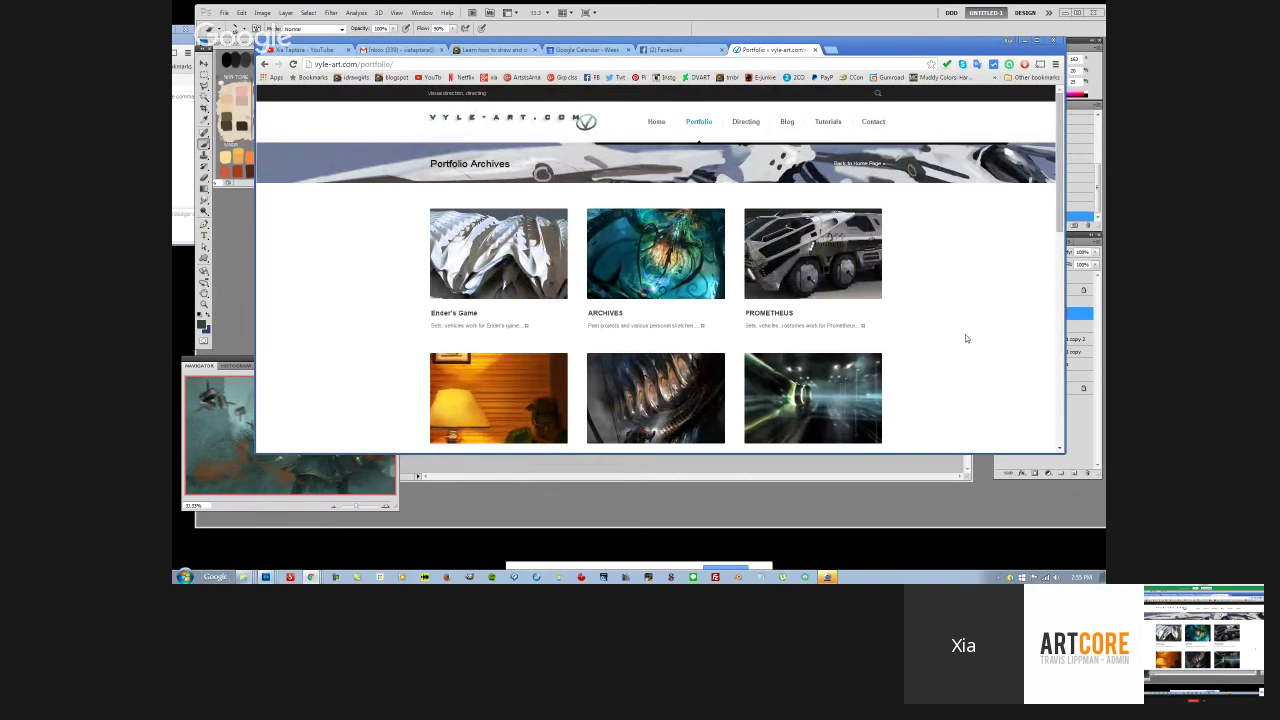
{"action": "scroll", "coordinate": [965, 338], "scroll_direction": "down", "scroll_amount": 3}
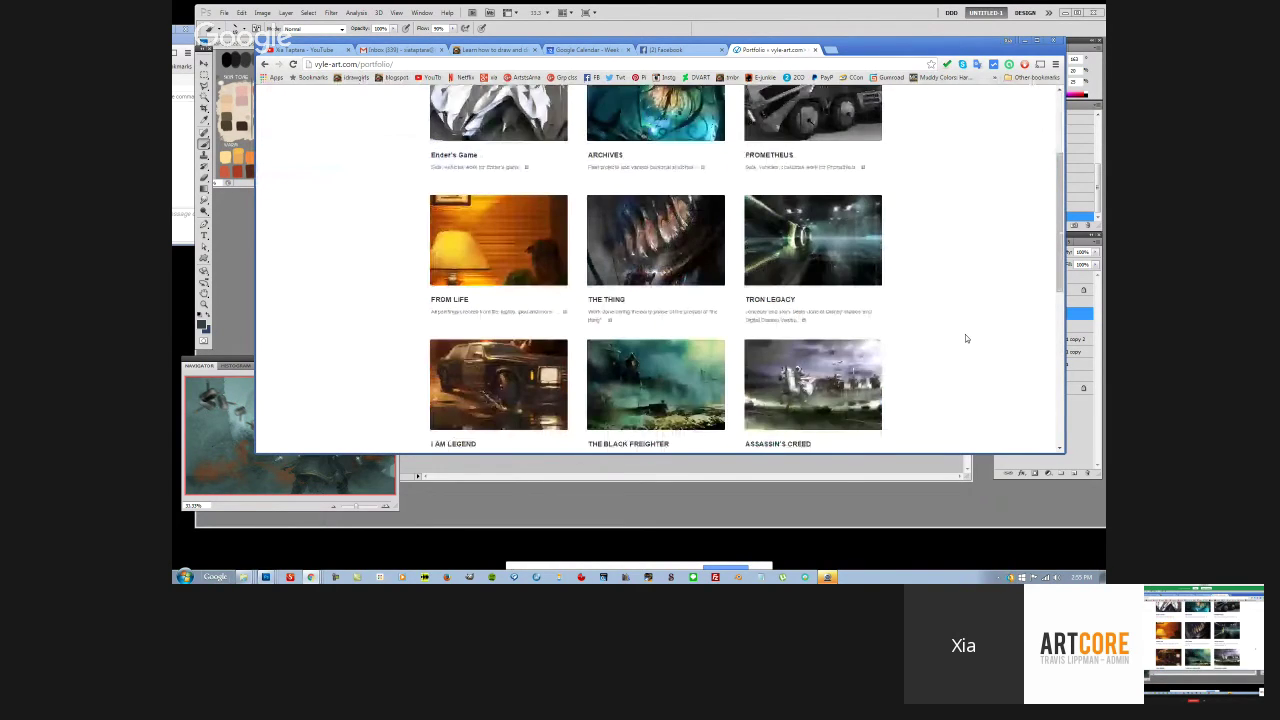
{"action": "scroll", "coordinate": [965, 338], "scroll_direction": "down", "scroll_amount": 3}
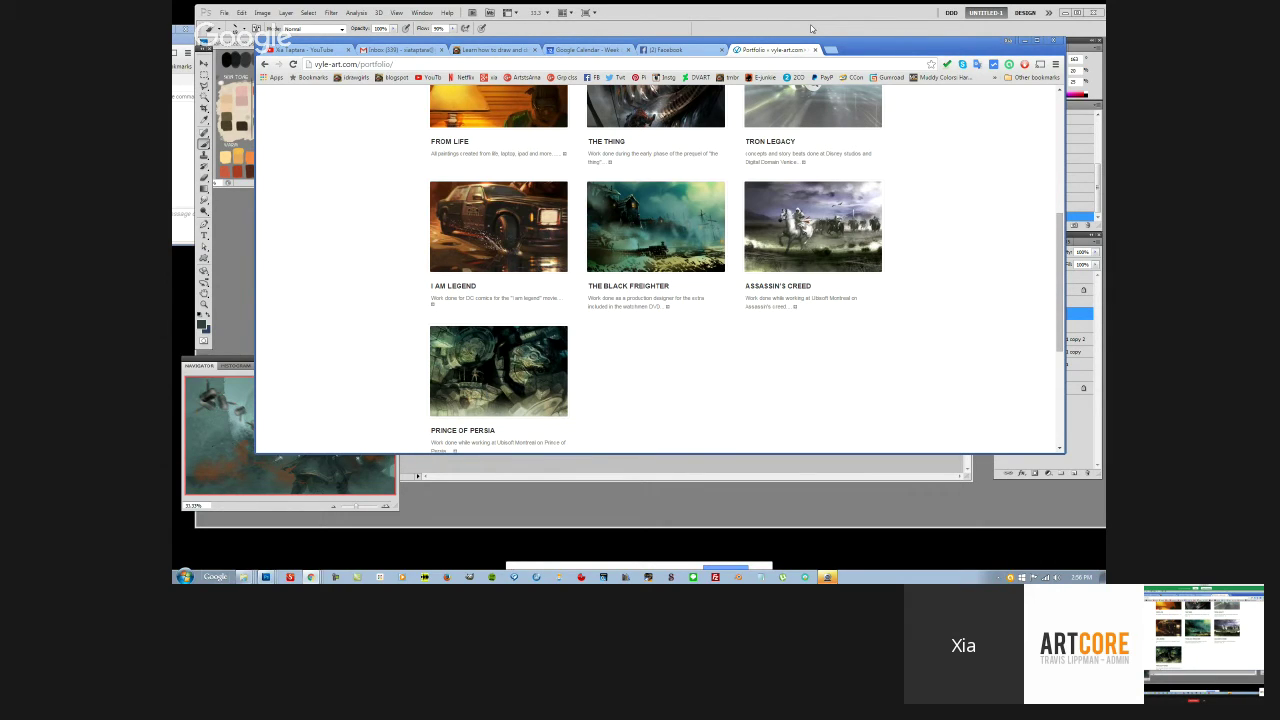
Switch back to Photoshop and add a new Norm layer above the active layer in Group 1 copy
{"action": "left_click", "coordinate": [811, 28]}
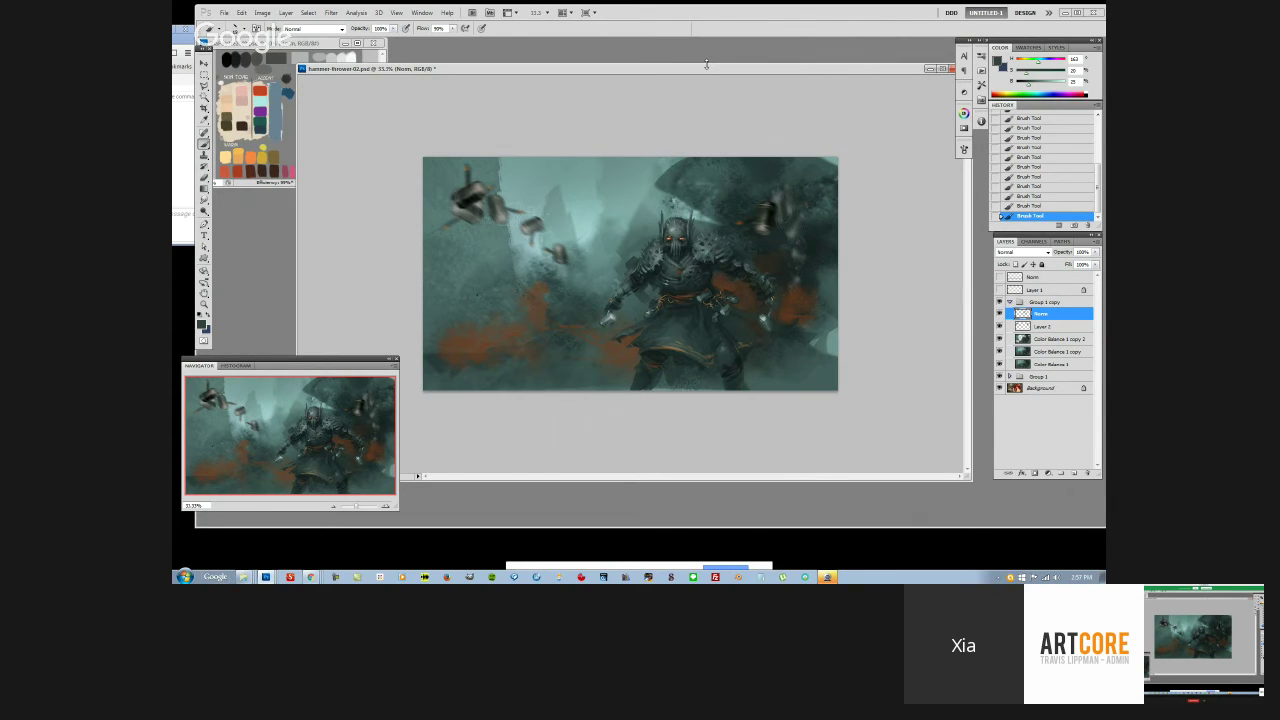
{"action": "left_click_drag", "start_coordinate": [608, 69], "coordinate": [606, 63]}
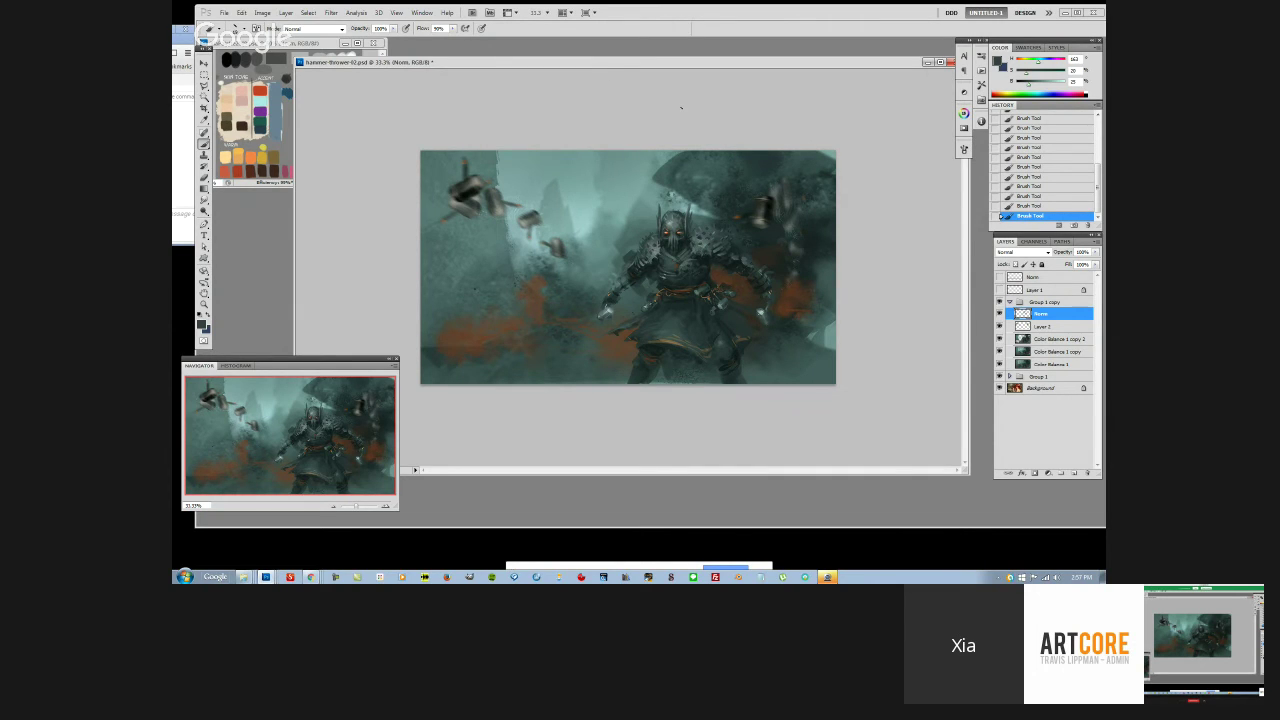
{"action": "key", "text": "ctrl+plus"}
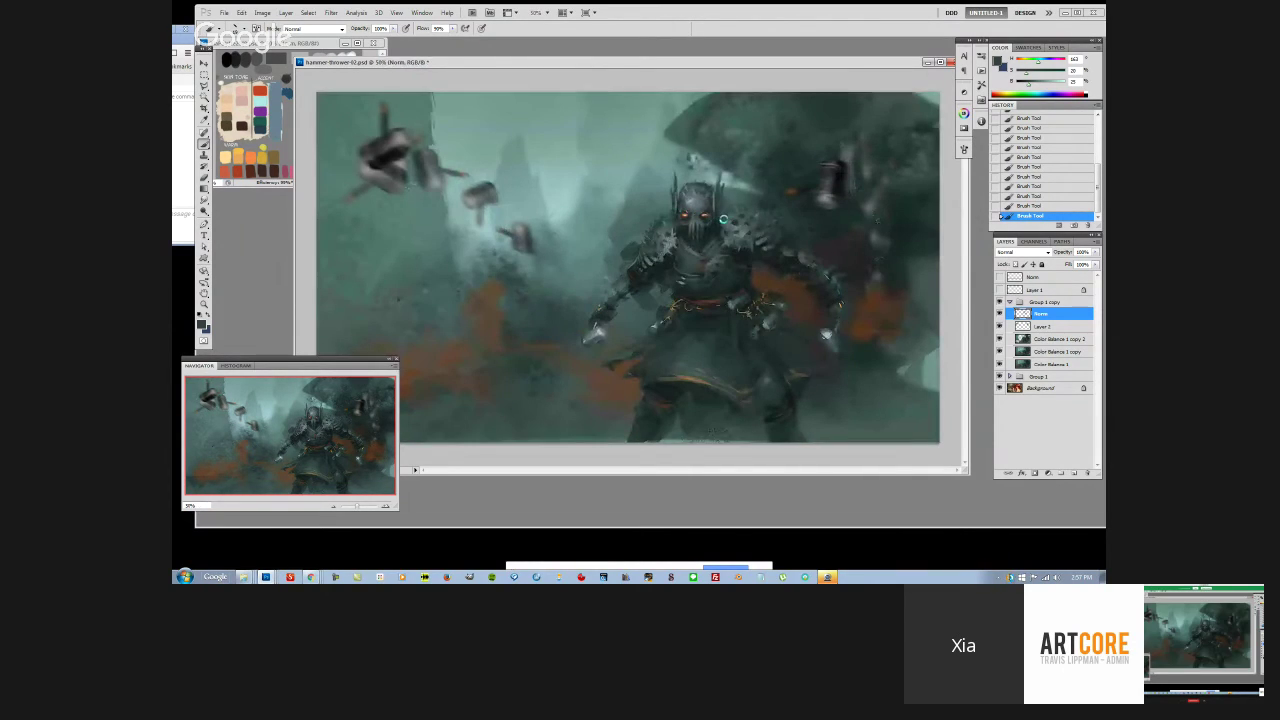
{"action": "key", "text": "ctrl+minus"}
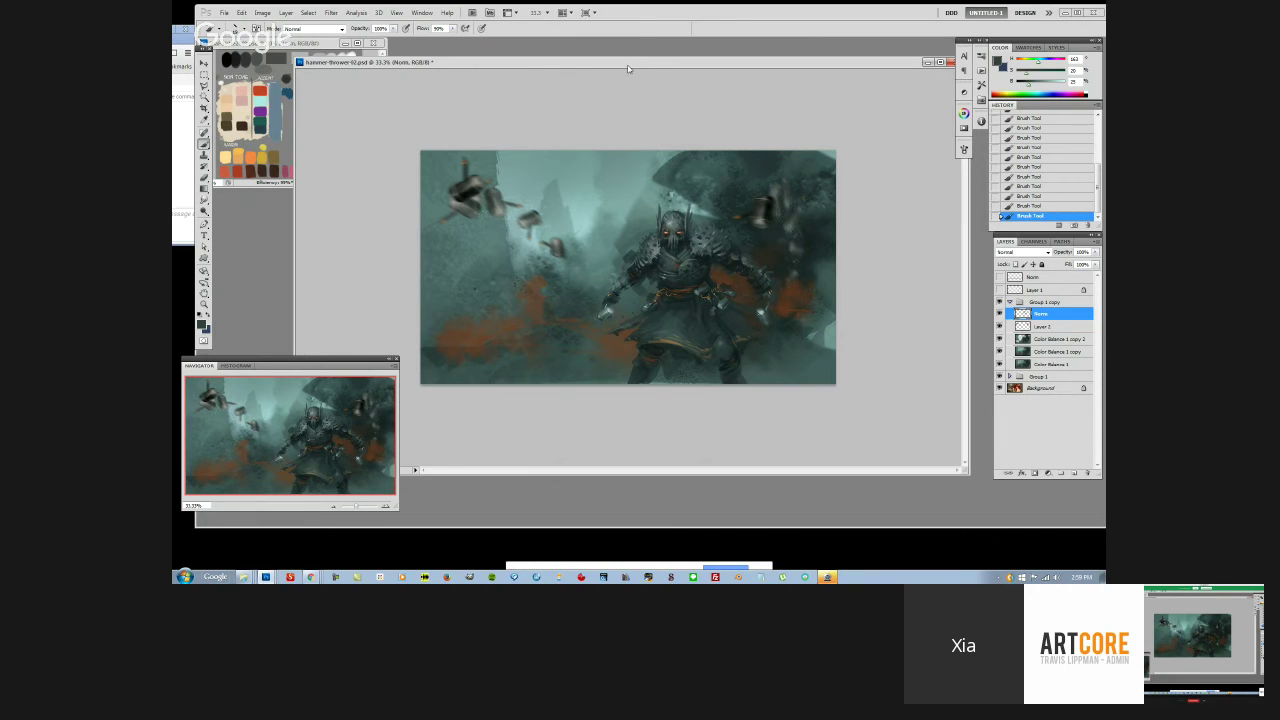
{"action": "left_click_drag", "start_coordinate": [635, 66], "coordinate": [643, 70]}
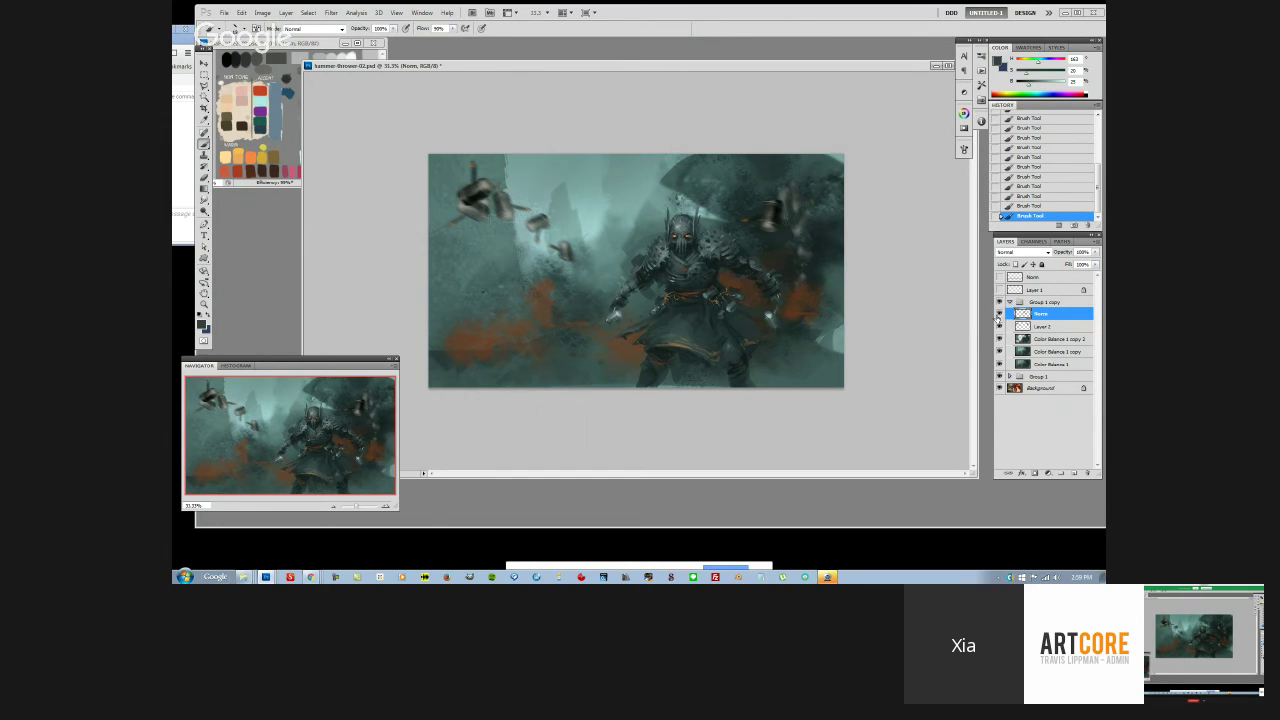
{"action": "key", "text": "ctrl+shift+alt+n"}
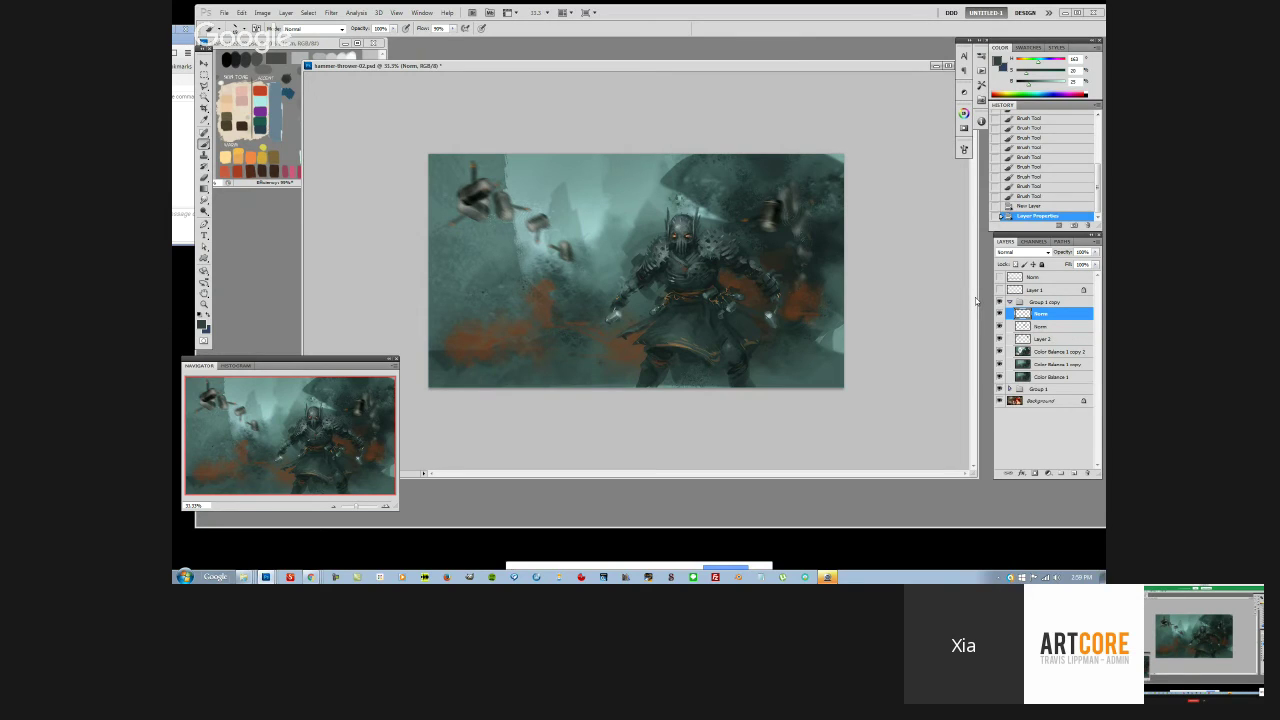
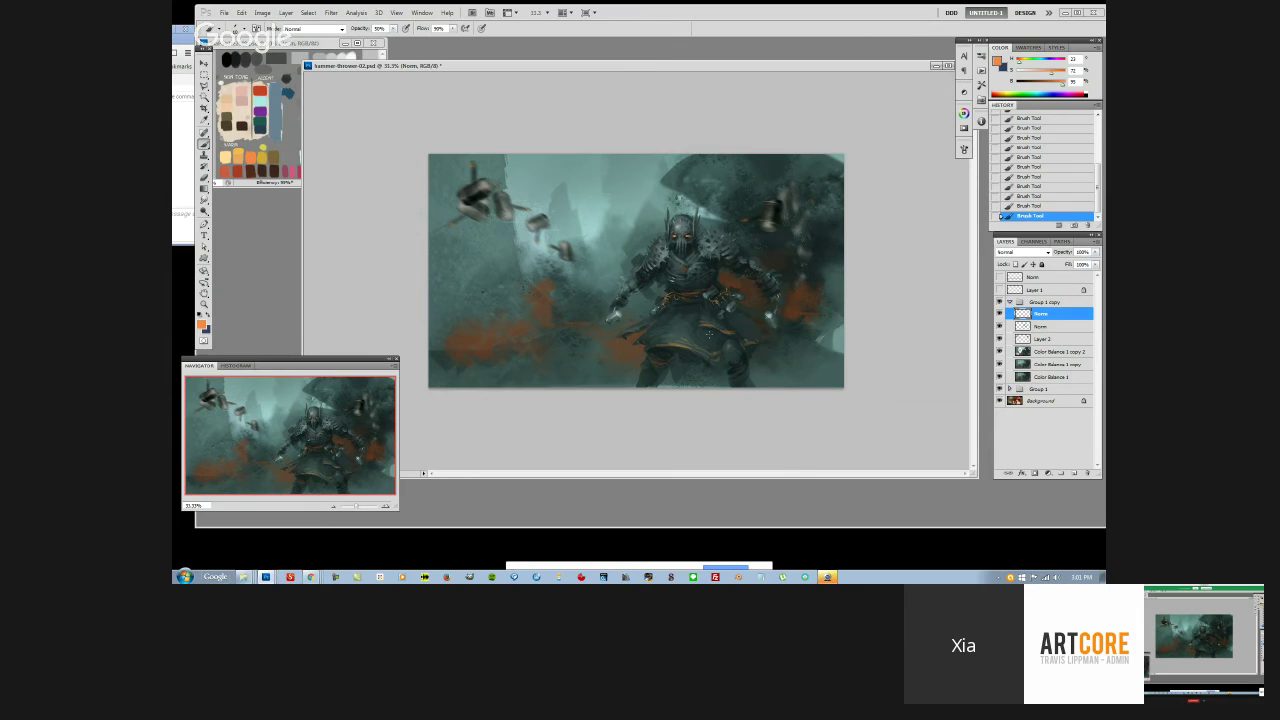
Paint red and orange accents on the belt and skirt trim with palette colors, and sample dark teal at the right leg with another brush
{"action": "left_click", "coordinate": [694, 292], "text": "alt"}
{"action": "left_click", "coordinate": [240, 177], "text": "alt"}
{"action": "left_click", "coordinate": [628, 330], "text": "alt"}
{"action": "left_click", "coordinate": [242, 175], "text": "alt"}
{"action": "right_click", "coordinate": [751, 323]}
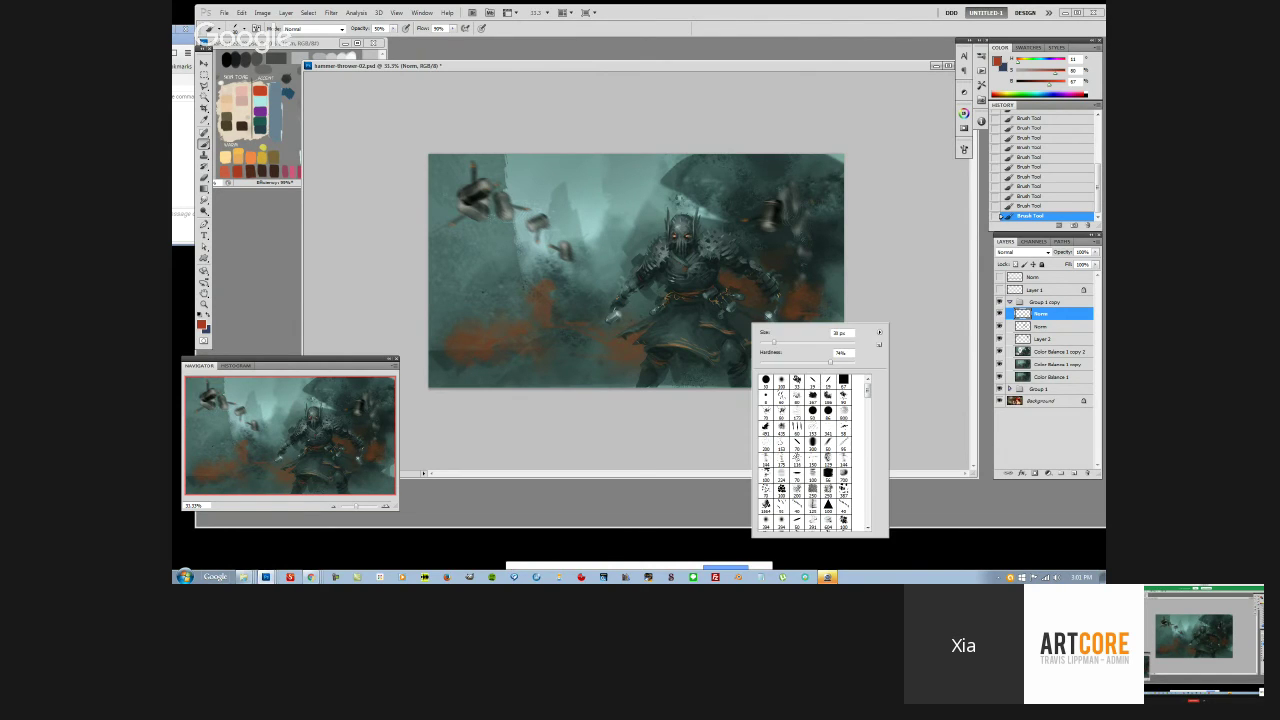
{"action": "double_click", "coordinate": [826, 382]}
{"action": "left_click", "coordinate": [745, 361], "text": "alt"}
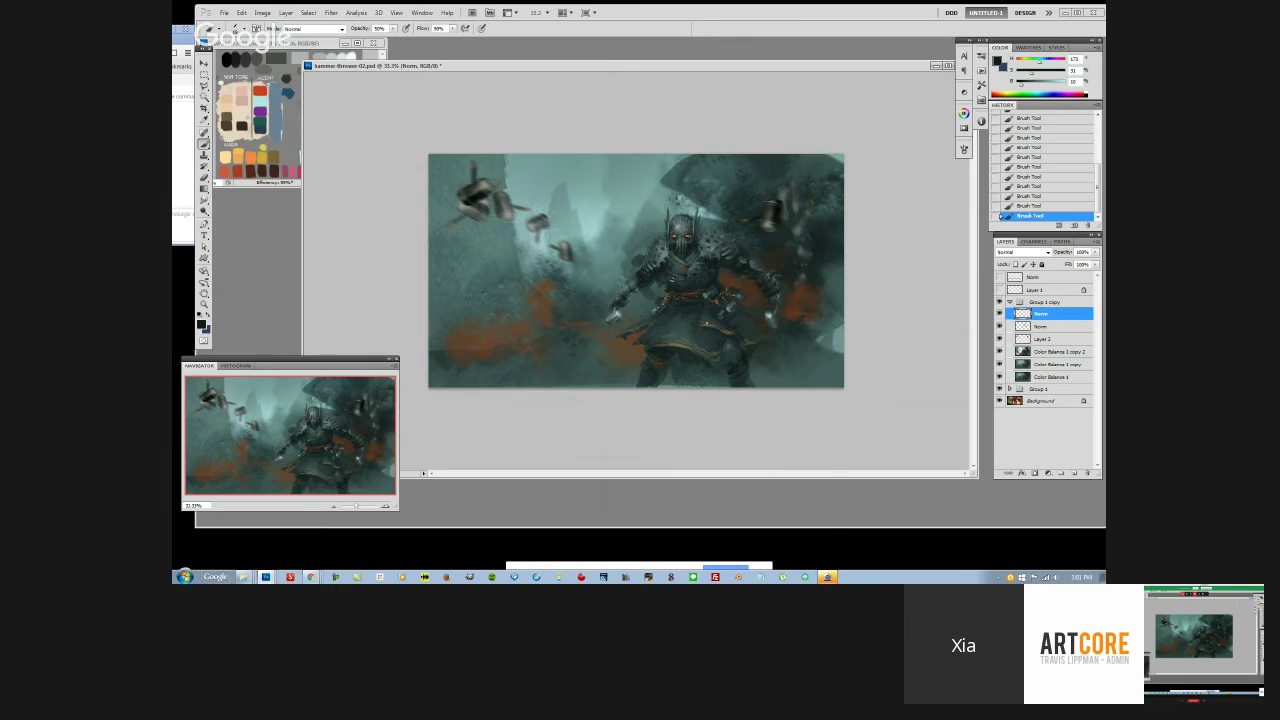
Choose a new brush tip and paint the skirt's upper-left folds with dark tones sampled from the skirt
{"action": "right_click", "coordinate": [698, 328]}
{"action": "double_click", "coordinate": [755, 386]}
{"action": "left_click", "coordinate": [655, 318], "text": "alt"}
{"action": "left_click", "coordinate": [645, 324], "text": "alt"}
{"action": "left_click", "coordinate": [649, 321], "text": "alt"}
{"action": "left_click", "coordinate": [672, 328], "text": "alt"}
{"action": "left_click", "coordinate": [666, 309], "text": "alt"}
{"action": "left_click", "coordinate": [641, 325], "text": "alt"}
Refine the skirt folds below the right hip, resampling colors around the trim
{"action": "left_click", "coordinate": [718, 324], "text": "alt"}
{"action": "left_click", "coordinate": [718, 324], "text": "alt"}
{"action": "left_click", "coordinate": [728, 325], "text": "alt"}
{"action": "left_click", "coordinate": [726, 322], "text": "alt"}
{"action": "left_click", "coordinate": [725, 320], "text": "alt"}
{"action": "left_click", "coordinate": [735, 321], "text": "alt"}
Blend the area just below the belt with tones sampled from the waist and upper skirt
{"action": "left_click", "coordinate": [702, 305], "text": "alt"}
{"action": "left_click", "coordinate": [700, 305], "text": "alt"}
{"action": "left_click", "coordinate": [708, 308], "text": "alt"}
{"action": "left_click", "coordinate": [697, 305], "text": "alt"}
{"action": "left_click", "coordinate": [686, 313], "text": "alt"}
{"action": "left_click", "coordinate": [683, 324], "text": "alt"}
Switch the brush tip and paint the front panel of the skirt with sampled teal tones
{"action": "right_click", "coordinate": [685, 340]}
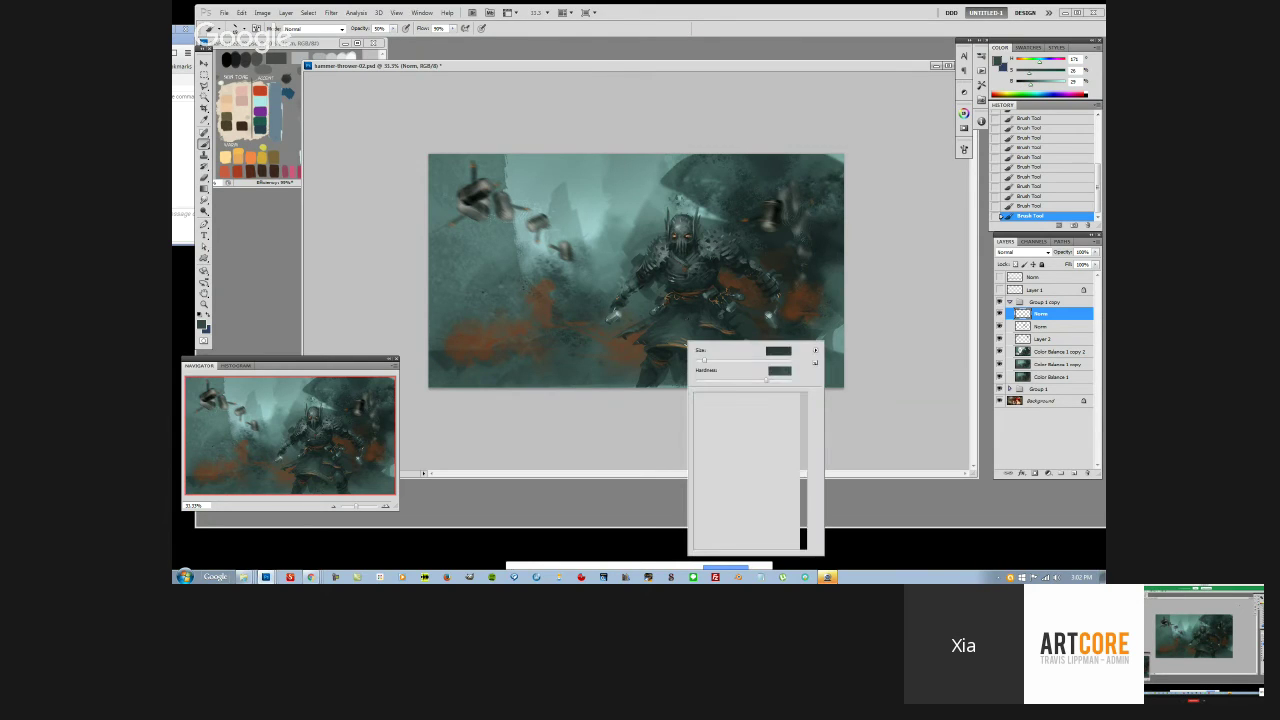
{"action": "double_click", "coordinate": [716, 445]}
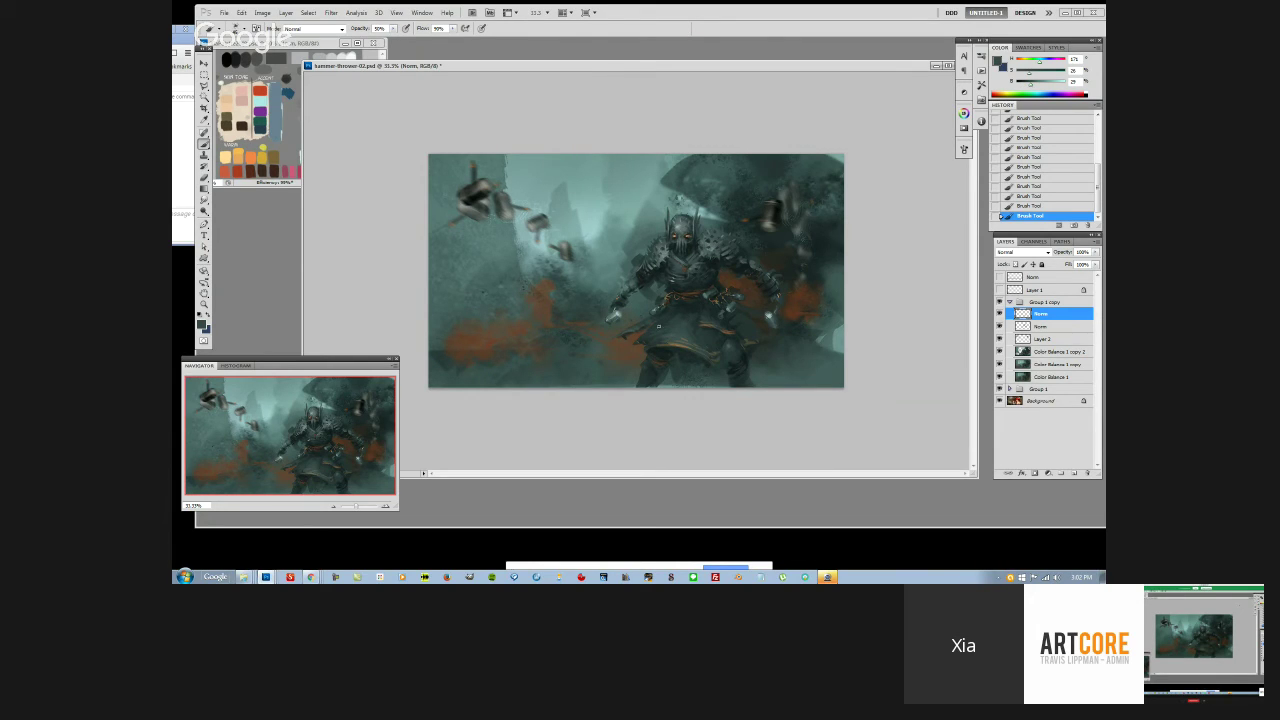
{"action": "left_click", "coordinate": [680, 313], "text": "alt"}
{"action": "left_click", "coordinate": [716, 328], "text": "alt"}
Change the brush tip and darken the right thigh and the skirt edge beside the right hand with sampled colors
{"action": "right_click", "coordinate": [756, 376]}
{"action": "double_click", "coordinate": [822, 425]}
{"action": "left_click", "coordinate": [749, 354], "text": "alt"}
{"action": "left_click", "coordinate": [755, 320], "text": "alt"}
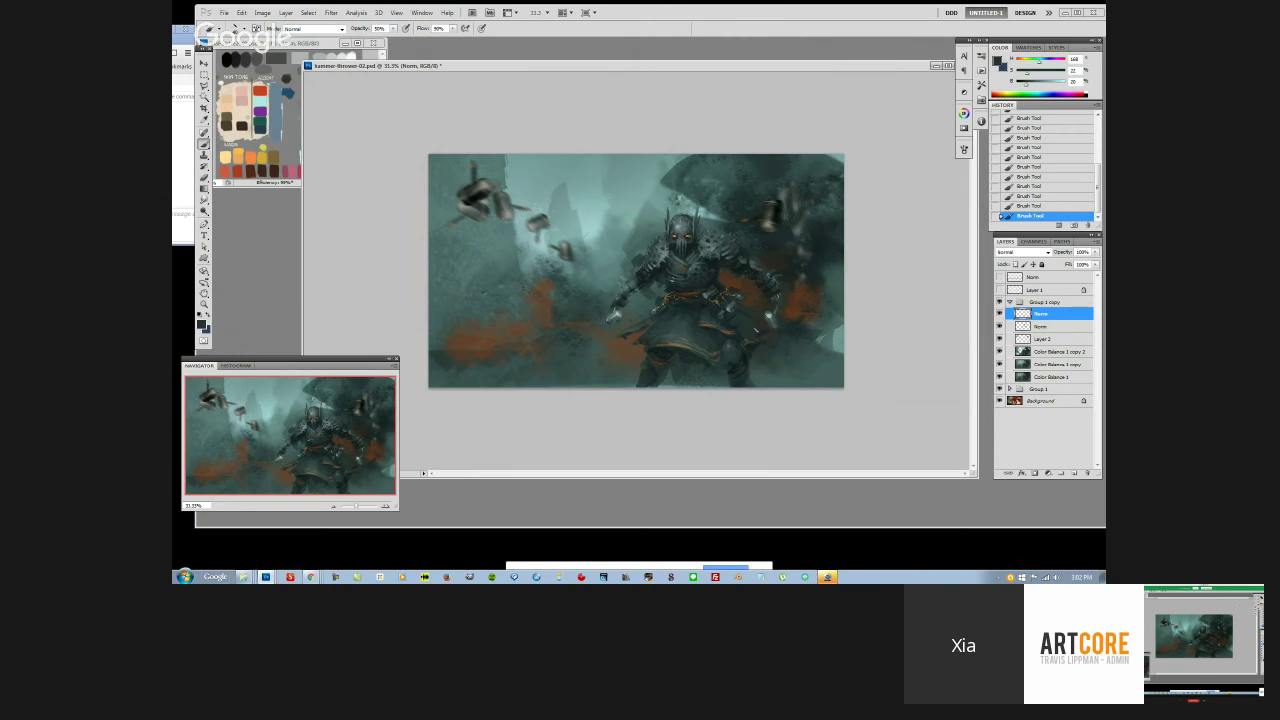
{"action": "left_click", "coordinate": [755, 325], "text": "alt"}
Set the brush opacity to 100% and paint the skirt's flared left edge with colors sampled along it
{"action": "right_click", "coordinate": [768, 342]}
{"action": "key", "text": "Escape"}
{"action": "key", "text": "0"}
{"action": "left_click", "coordinate": [656, 316], "text": "alt"}
{"action": "left_click", "coordinate": [630, 330], "text": "alt"}
{"action": "left_click", "coordinate": [628, 333], "text": "alt"}
{"action": "left_click", "coordinate": [618, 337], "text": "alt"}
Pick another brush tip and rework the skirt front from the waist down with sampled dark teals
{"action": "right_click", "coordinate": [687, 309]}
{"action": "double_click", "coordinate": [749, 374]}
{"action": "left_click", "coordinate": [685, 308], "text": "alt"}
{"action": "left_click", "coordinate": [652, 319], "text": "alt"}
{"action": "left_click", "coordinate": [683, 327], "text": "alt"}
Touch up the skirt's hem and waist using tones sampled from the chest armor, lower skirt and waist
{"action": "left_click", "coordinate": [680, 262], "text": "alt"}
{"action": "left_click", "coordinate": [726, 343], "text": "alt"}
{"action": "left_click", "coordinate": [690, 352], "text": "alt"}
{"action": "left_click", "coordinate": [686, 301], "text": "alt"}
{"action": "right_click", "coordinate": [688, 314]}
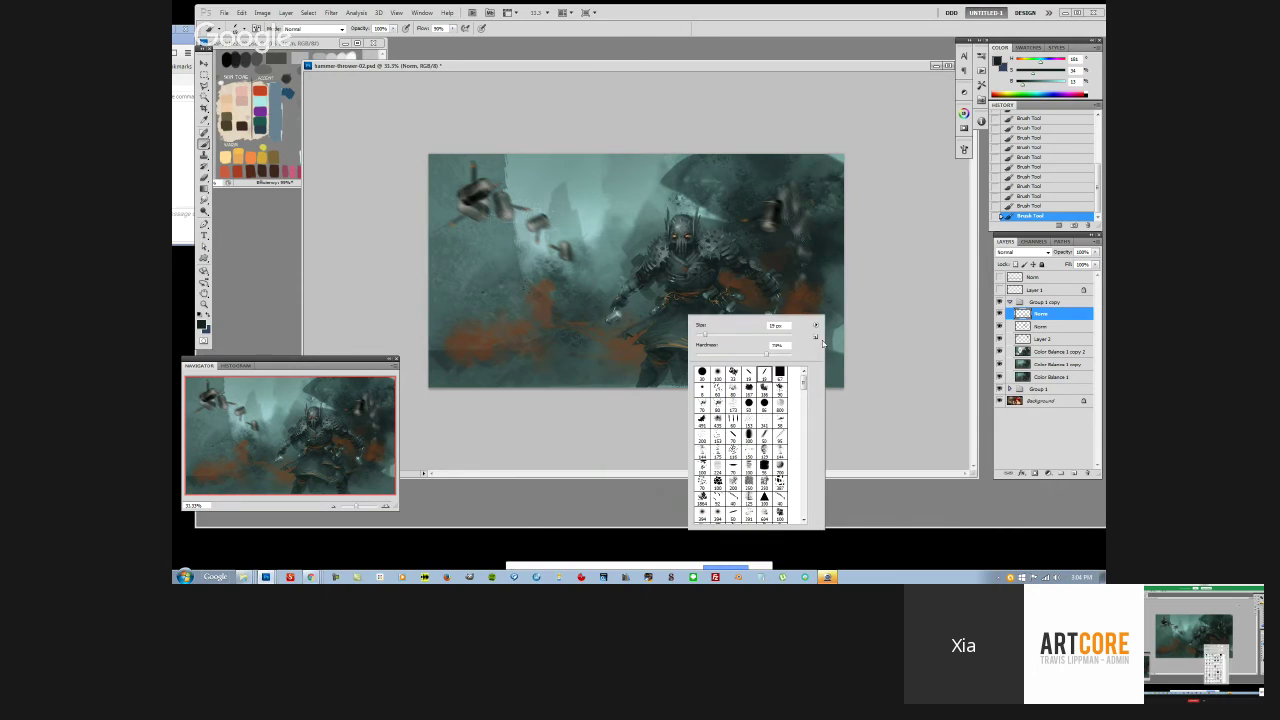
{"action": "left_click", "coordinate": [680, 317]}
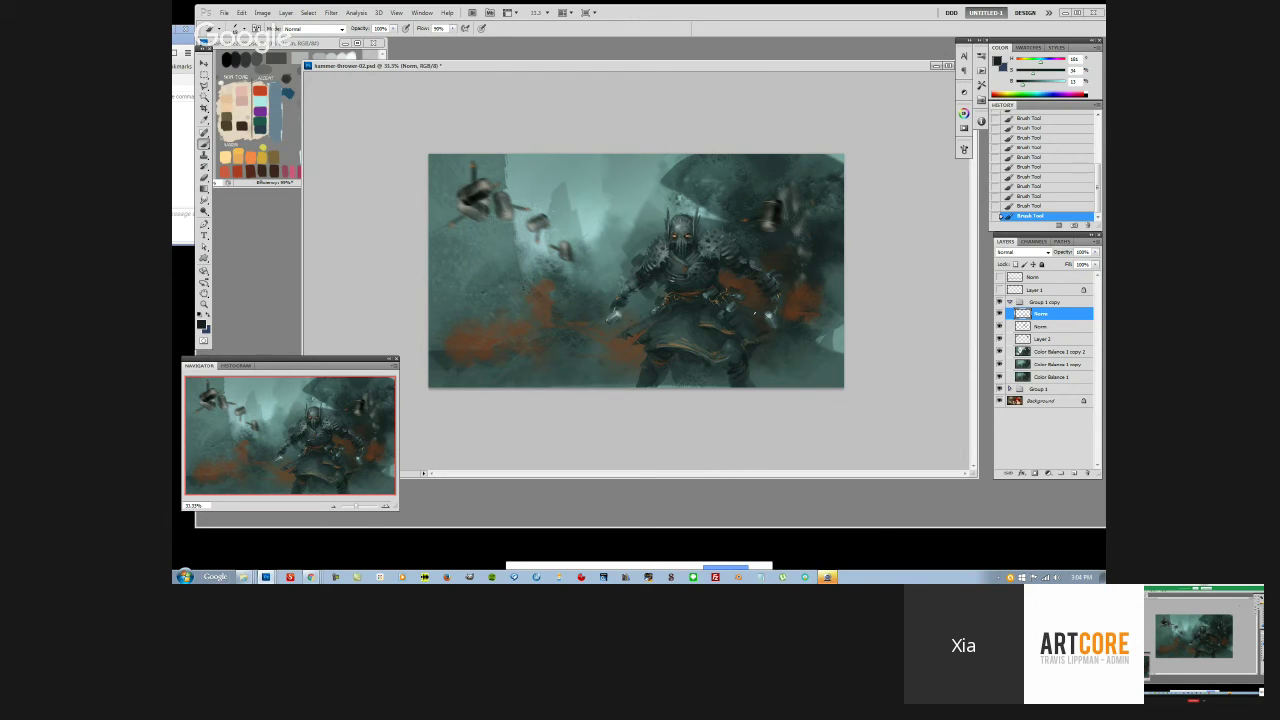
Select a different brush tip and detail the trimmed fold on the skirt's right side with sampled colors
{"action": "right_click", "coordinate": [754, 313]}
{"action": "left_click", "coordinate": [820, 377]}
{"action": "left_click", "coordinate": [742, 326]}
{"action": "left_click", "coordinate": [710, 324], "text": "alt"}
{"action": "left_click", "coordinate": [730, 320], "text": "alt"}
{"action": "left_click", "coordinate": [708, 320], "text": "alt"}
{"action": "left_click", "coordinate": [706, 323], "text": "alt"}
Paint warm accents on the skirt's right trim with orange and red palette swatches, changing the brush tip
{"action": "left_click", "coordinate": [252, 157], "text": "alt"}
{"action": "right_click", "coordinate": [731, 343]}
{"action": "key", "text": "Return"}
{"action": "right_click", "coordinate": [720, 328]}
{"action": "double_click", "coordinate": [780, 386]}
{"action": "left_click", "coordinate": [241, 176], "text": "alt"}
Sample a cool blue from the color palette document and dab it on the skirt's right edge in the painting
{"action": "left_click", "coordinate": [279, 136]}
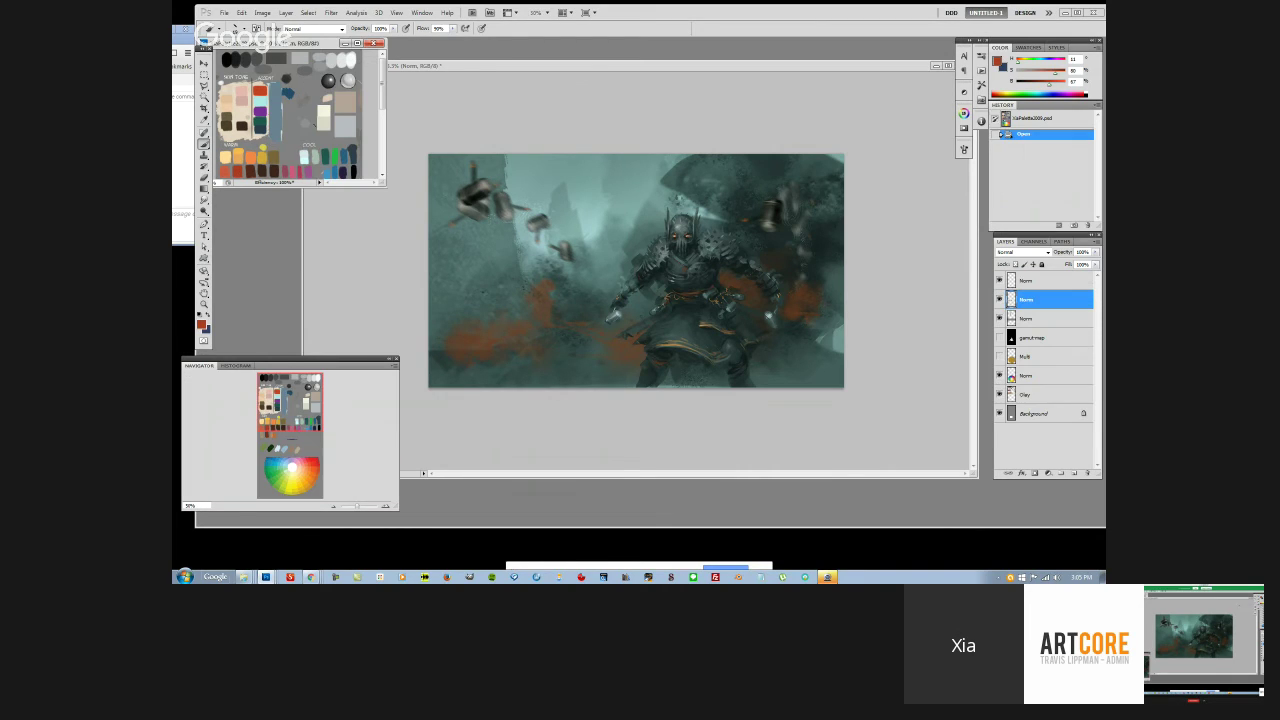
{"action": "scroll", "coordinate": [290, 110], "scroll_direction": "down", "scroll_amount": 2}
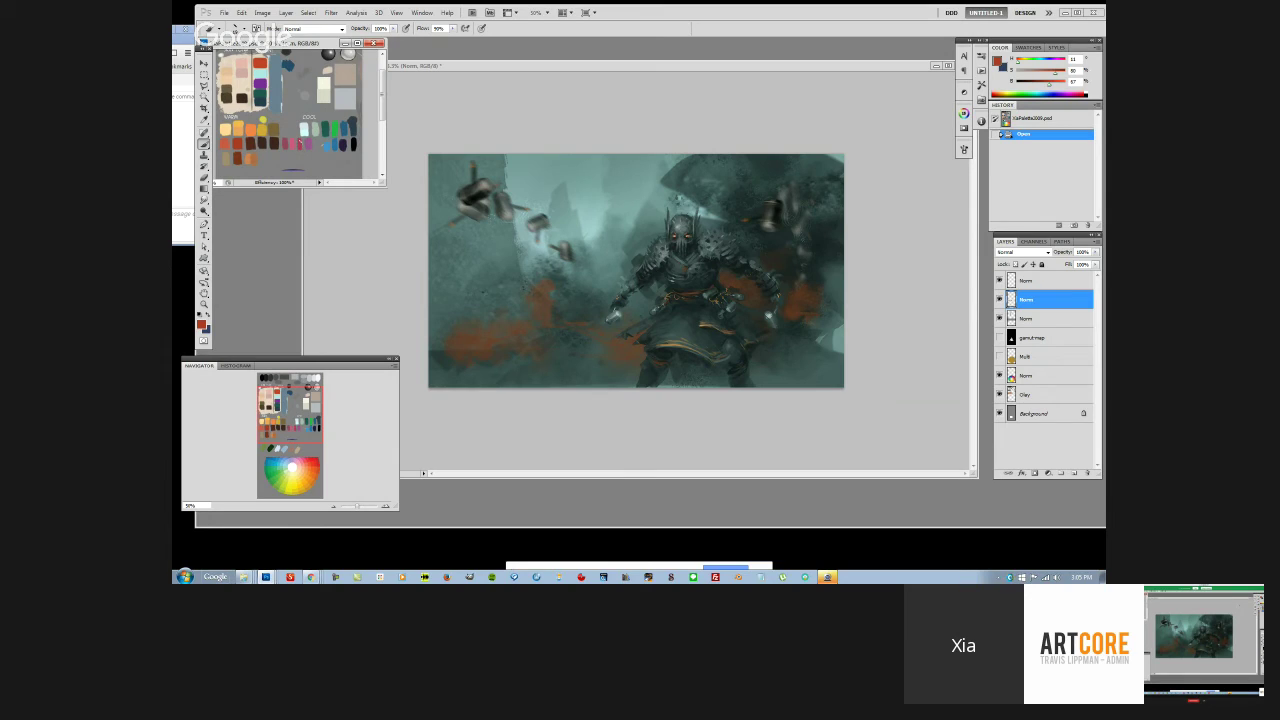
{"action": "left_click", "coordinate": [304, 141], "text": "alt"}
{"action": "left_click", "coordinate": [375, 263]}
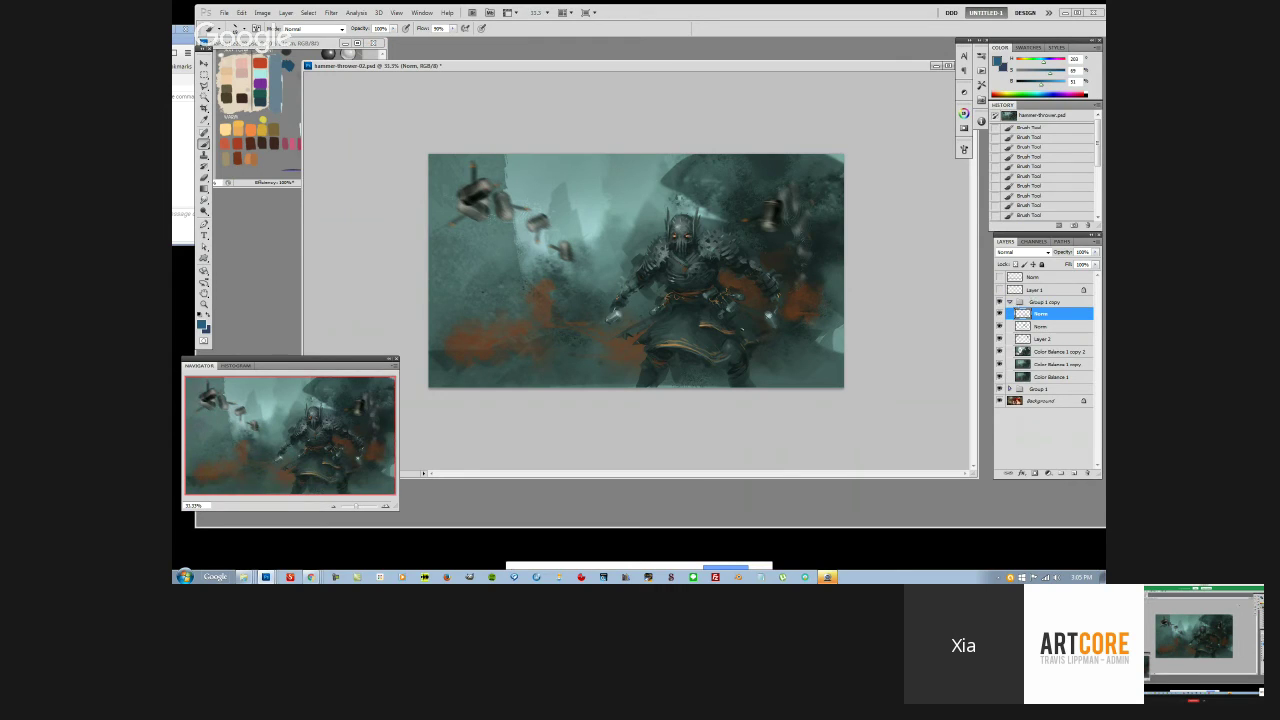
{"action": "left_click_drag", "start_coordinate": [741, 328], "coordinate": [748, 327]}
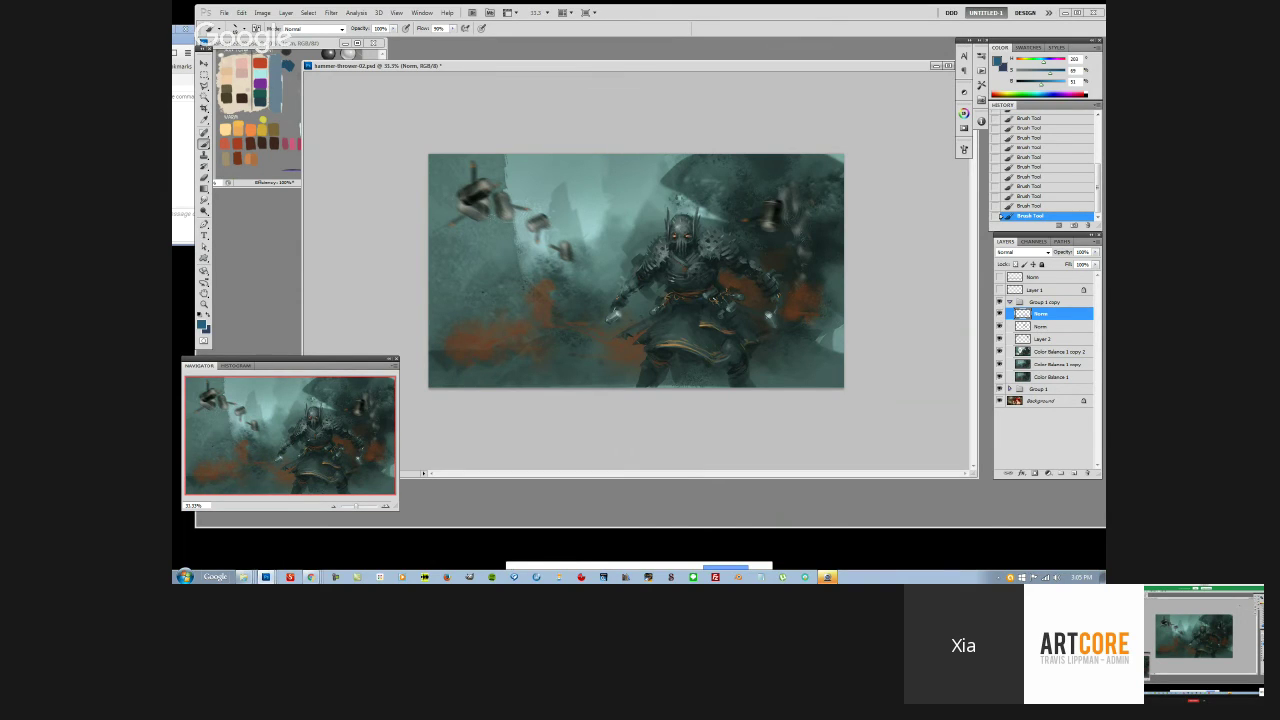
Refine the skirt's lower hem and gold trim with colors sampled from the belt and hem
{"action": "left_click", "coordinate": [709, 290], "text": "alt"}
{"action": "left_click", "coordinate": [651, 352], "text": "alt"}
{"action": "left_click", "coordinate": [657, 342], "text": "alt"}
{"action": "left_click", "coordinate": [688, 341], "text": "alt"}
{"action": "left_click", "coordinate": [714, 342], "text": "alt"}
{"action": "left_click", "coordinate": [709, 347], "text": "alt"}
Deepen the shadows under the belt with dark tones sampled from the upper skirt
{"action": "left_click", "coordinate": [688, 307], "text": "alt"}
{"action": "left_click", "coordinate": [686, 316], "text": "alt"}
{"action": "left_click", "coordinate": [697, 314], "text": "alt"}
{"action": "left_click", "coordinate": [692, 305], "text": "alt"}
Switch the brush tip and paint the upper arm armor on the warrior's right-hand side of the canvas with sampled tones
{"action": "right_click", "coordinate": [799, 288]}
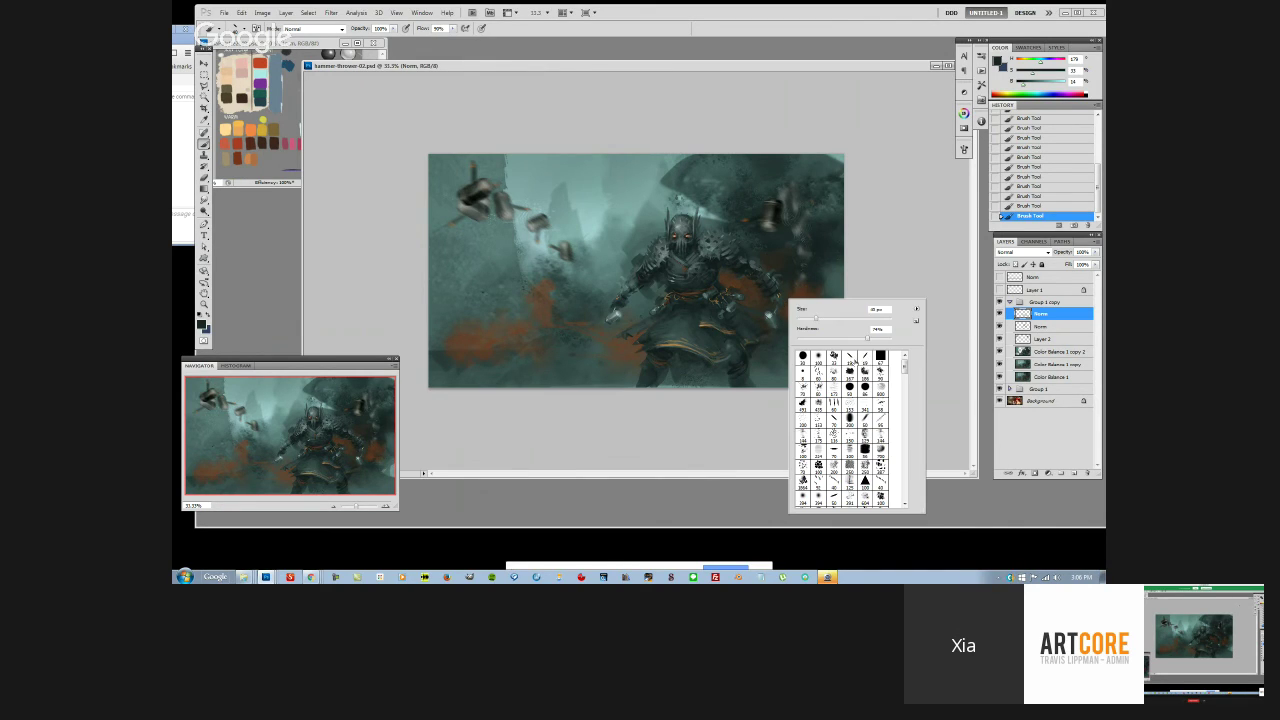
{"action": "double_click", "coordinate": [860, 356]}
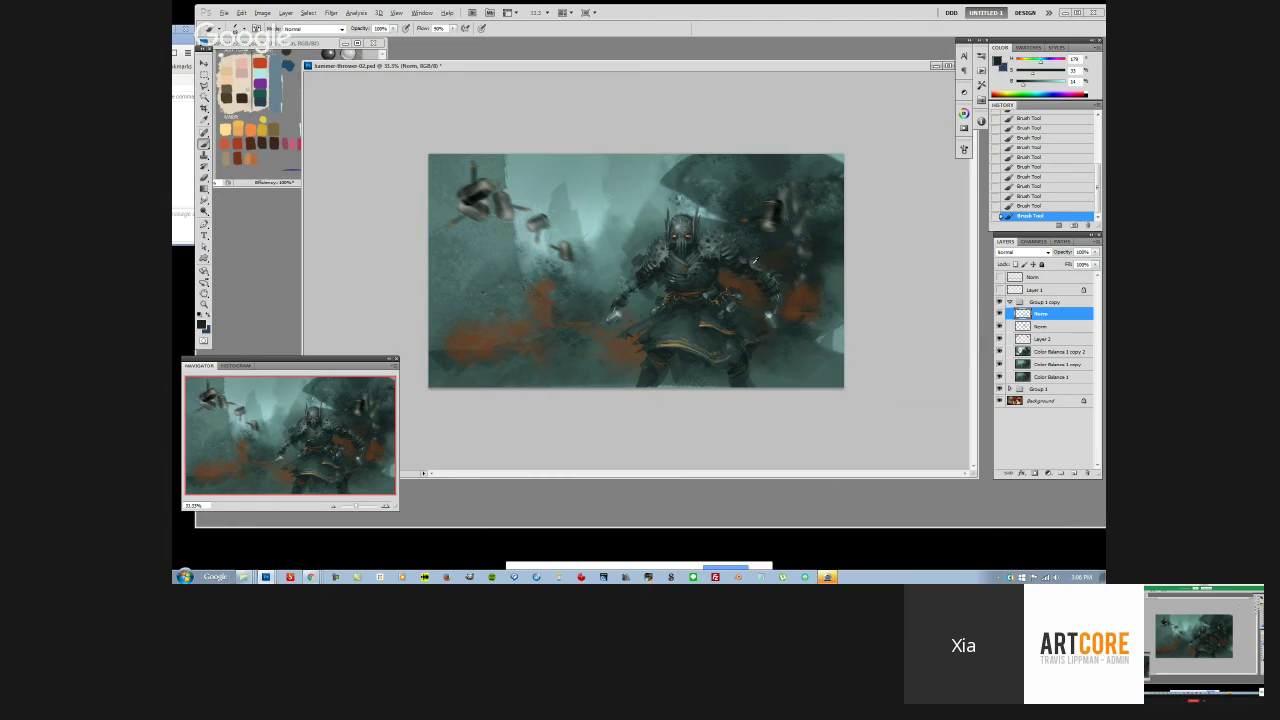
{"action": "left_click", "coordinate": [755, 261], "text": "alt"}
{"action": "left_click", "coordinate": [756, 257], "text": "alt"}
{"action": "left_click", "coordinate": [762, 268], "text": "alt"}
Detail the shoulder and upper arm armor on the left side of the figure with repeatedly sampled grey-teal tones
{"action": "right_click", "coordinate": [637, 270]}
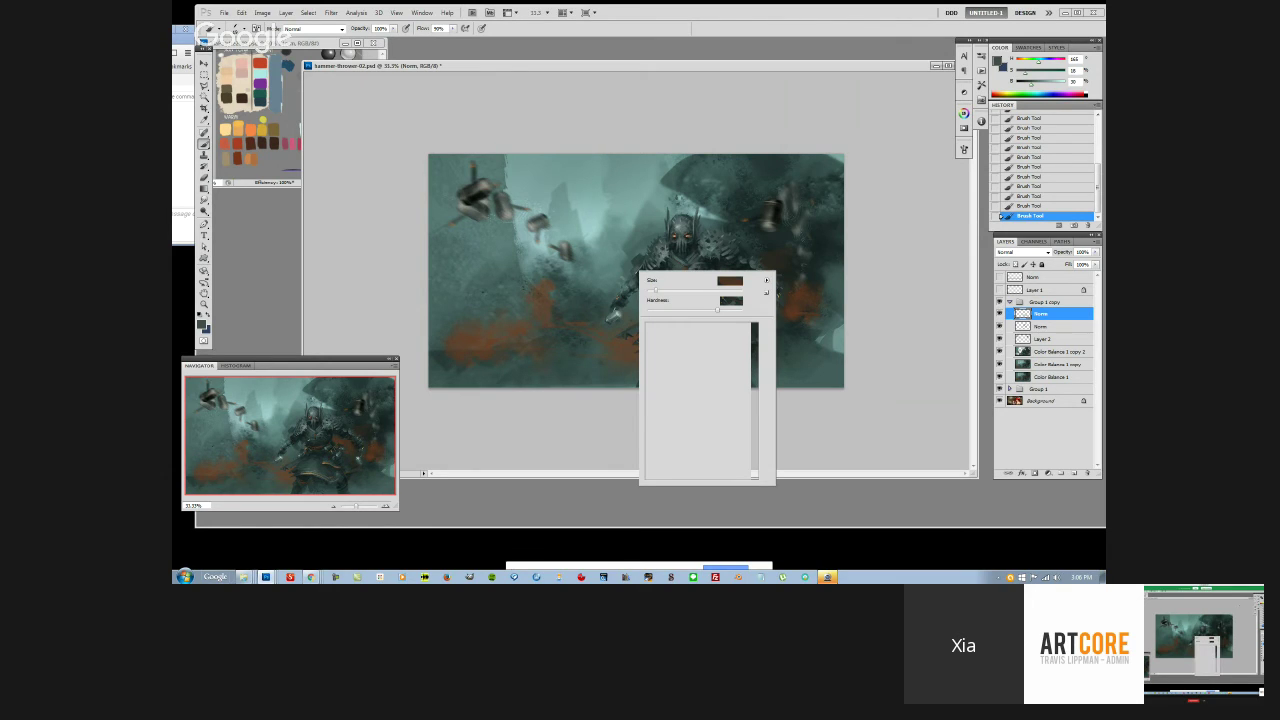
{"action": "left_click", "coordinate": [880, 226]}
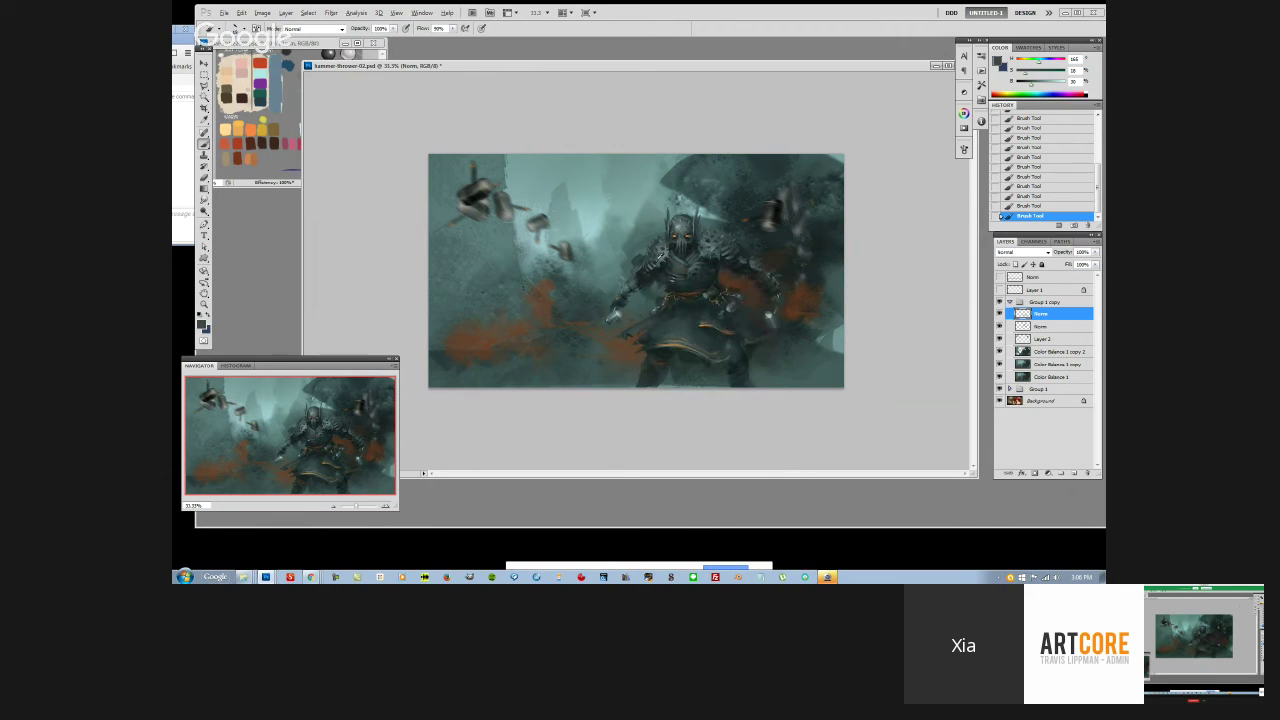
{"action": "left_click", "coordinate": [657, 259], "text": "alt"}
{"action": "left_click", "coordinate": [657, 259], "text": "alt"}
{"action": "left_click", "coordinate": [657, 259], "text": "alt"}
{"action": "left_click", "coordinate": [640, 272], "text": "alt"}
{"action": "left_click", "coordinate": [640, 272], "text": "alt"}
{"action": "left_click", "coordinate": [663, 252], "text": "alt"}
{"action": "left_click", "coordinate": [633, 267], "text": "alt"}
{"action": "left_click", "coordinate": [643, 262], "text": "alt"}
{"action": "left_click", "coordinate": [663, 255], "text": "alt"}
{"action": "left_click", "coordinate": [640, 271], "text": "alt"}
Rework the edge between the right forearm and the rusty background smear with sampled colors, and change the brush tip
{"action": "left_click", "coordinate": [757, 289], "text": "alt"}
{"action": "left_click", "coordinate": [786, 280], "text": "alt"}
{"action": "left_click", "coordinate": [795, 298], "text": "alt"}
{"action": "right_click", "coordinate": [758, 300]}
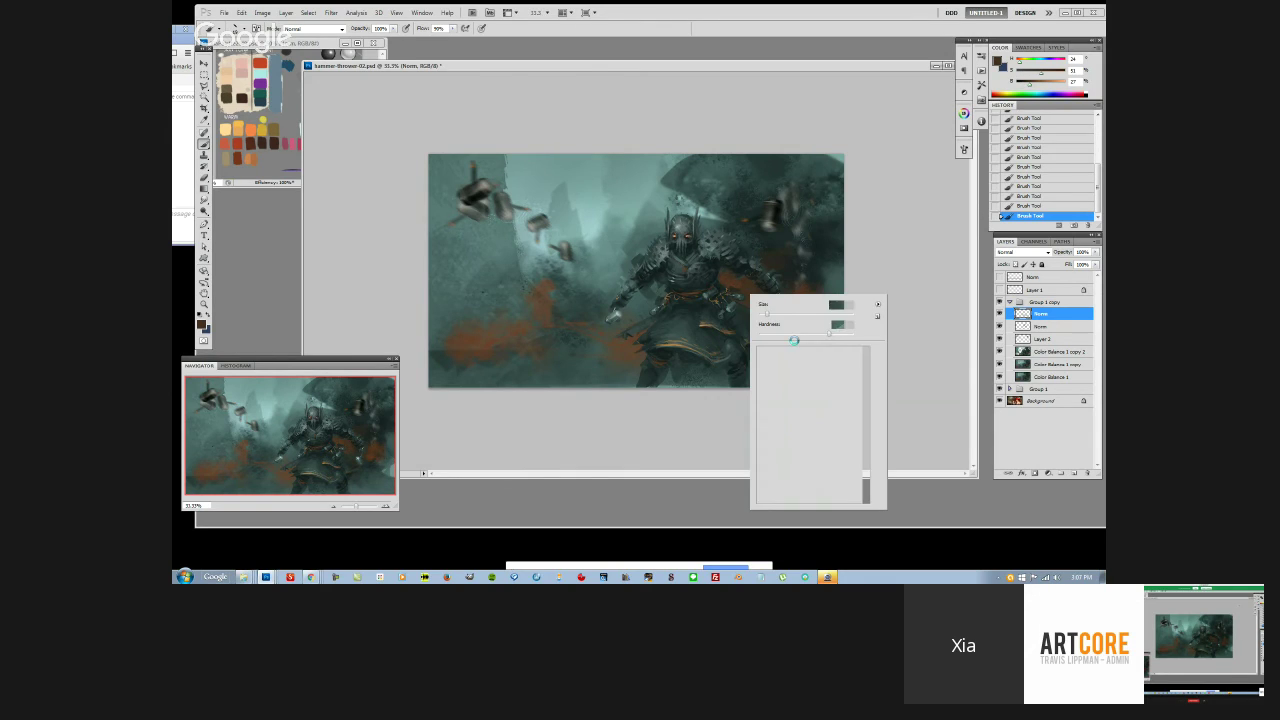
{"action": "double_click", "coordinate": [817, 360]}
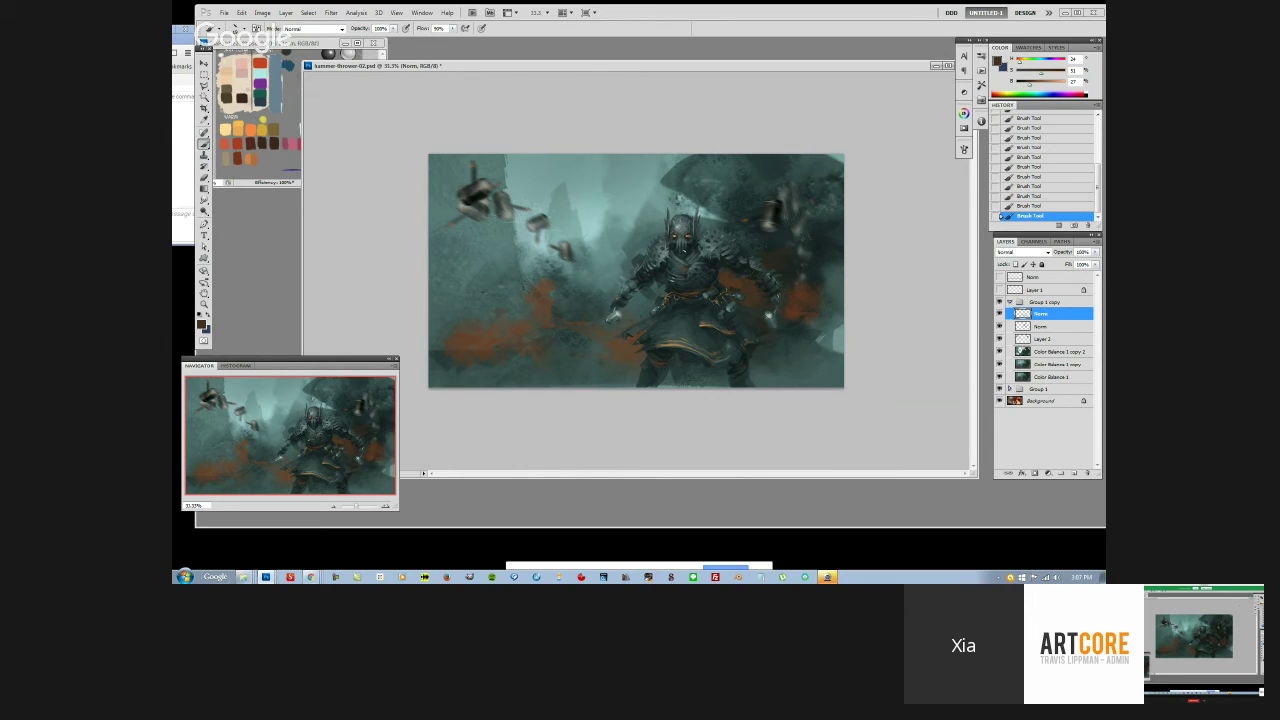
Paint the left elbow and forearm armor with tones sampled from the arm
{"action": "left_click", "coordinate": [656, 269], "text": "alt"}
{"action": "left_click", "coordinate": [656, 269], "text": "alt"}
{"action": "left_click", "coordinate": [630, 287], "text": "alt"}
{"action": "left_click", "coordinate": [629, 285], "text": "alt"}
Add lighter touches to the right forearm armor with sampled teals, and select a different brush tip
{"action": "left_click", "coordinate": [768, 274], "text": "alt"}
{"action": "left_click", "coordinate": [772, 276], "text": "alt"}
{"action": "left_click", "coordinate": [771, 279], "text": "alt"}
{"action": "left_click", "coordinate": [773, 281]}
{"action": "right_click", "coordinate": [743, 321]}
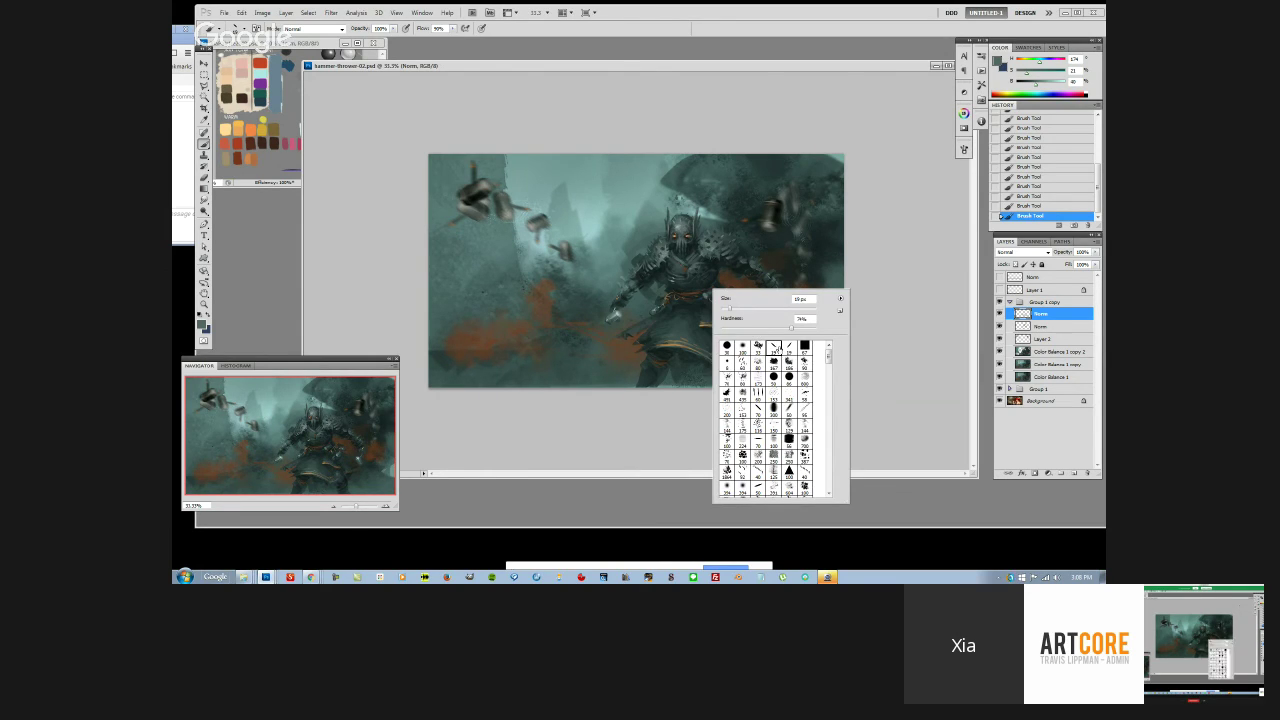
{"action": "double_click", "coordinate": [780, 350]}
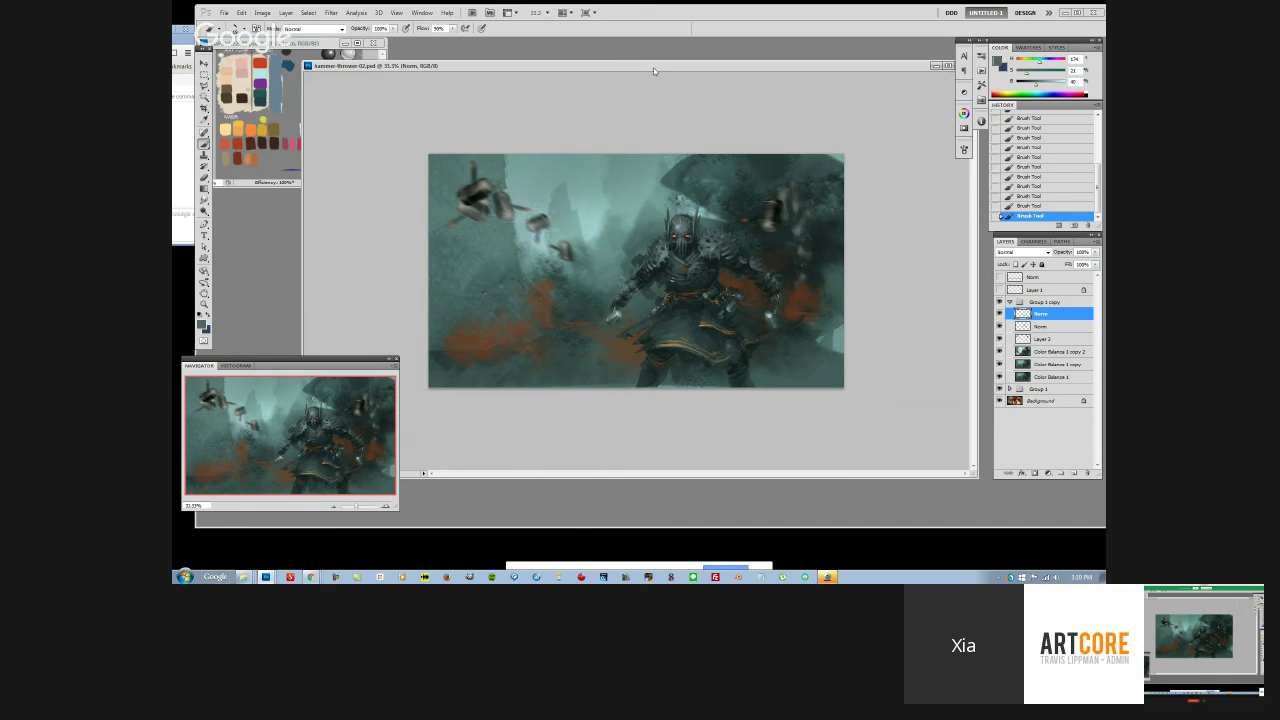
Scribble loose circles in the misty background beside the helmet with a sampled teal, and erase them
{"action": "left_click_drag", "start_coordinate": [653, 67], "coordinate": [644, 68]}
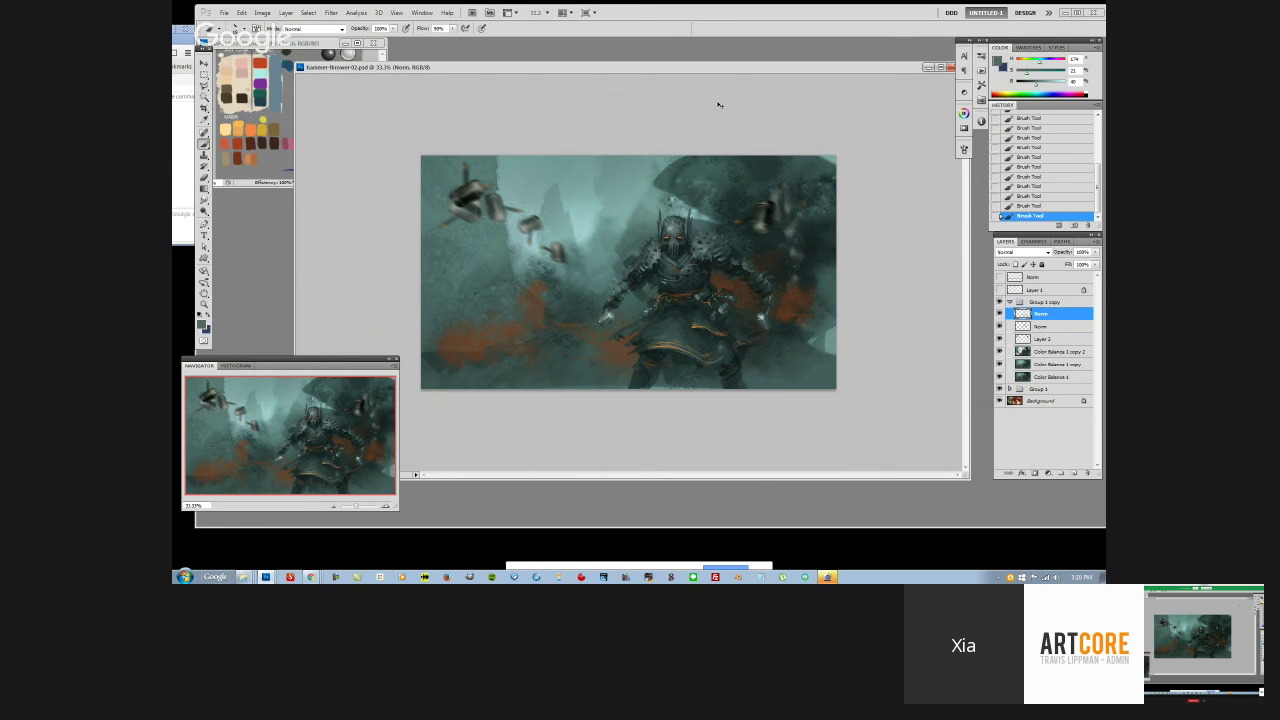
{"action": "key", "text": "ctrl+plus"}
{"action": "key", "text": "ctrl+minus"}
{"action": "left_click", "coordinate": [703, 250], "text": "alt"}
{"action": "mouse_move", "coordinate": [593, 222]}
{"action": "left_mouse_down"}
{"action": "mouse_move", "coordinate": [613, 198]}
{"action": "mouse_move", "coordinate": [619, 212]}
{"action": "mouse_move", "coordinate": [607, 190]}
{"action": "mouse_move", "coordinate": [641, 203]}
{"action": "mouse_move", "coordinate": [597, 219]}
{"action": "left_mouse_up"}
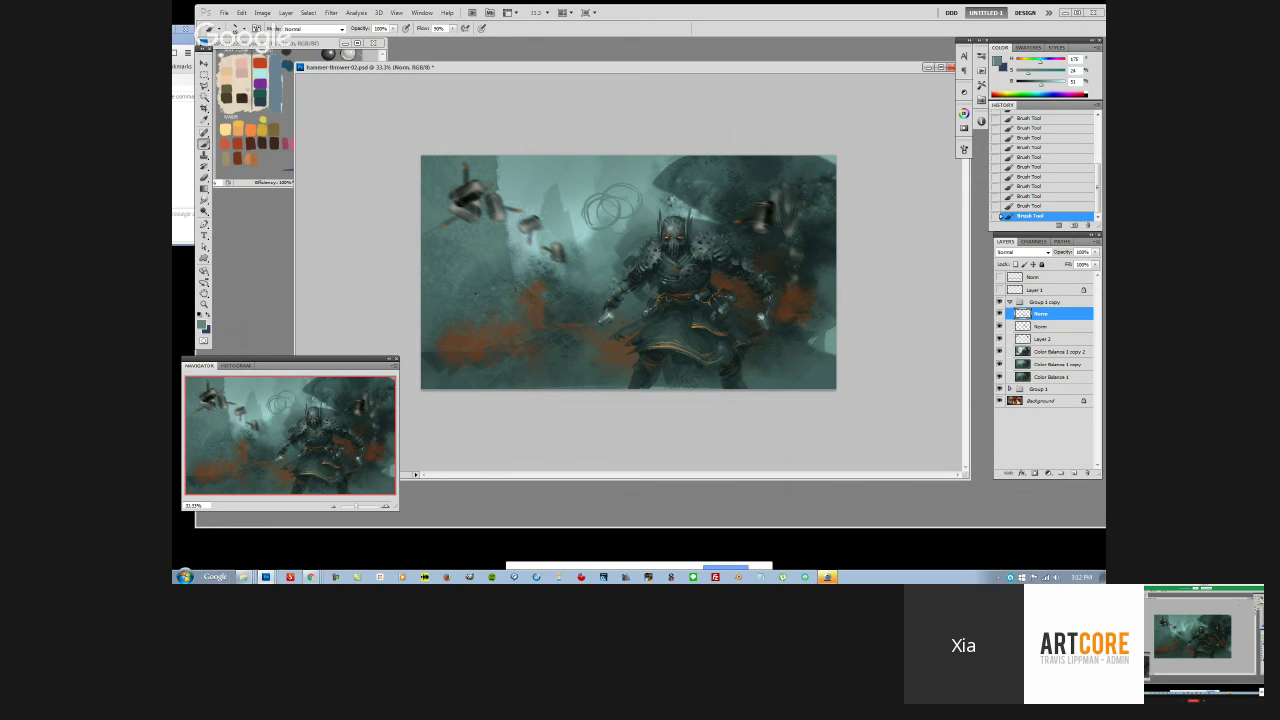
{"action": "key", "text": "e"}
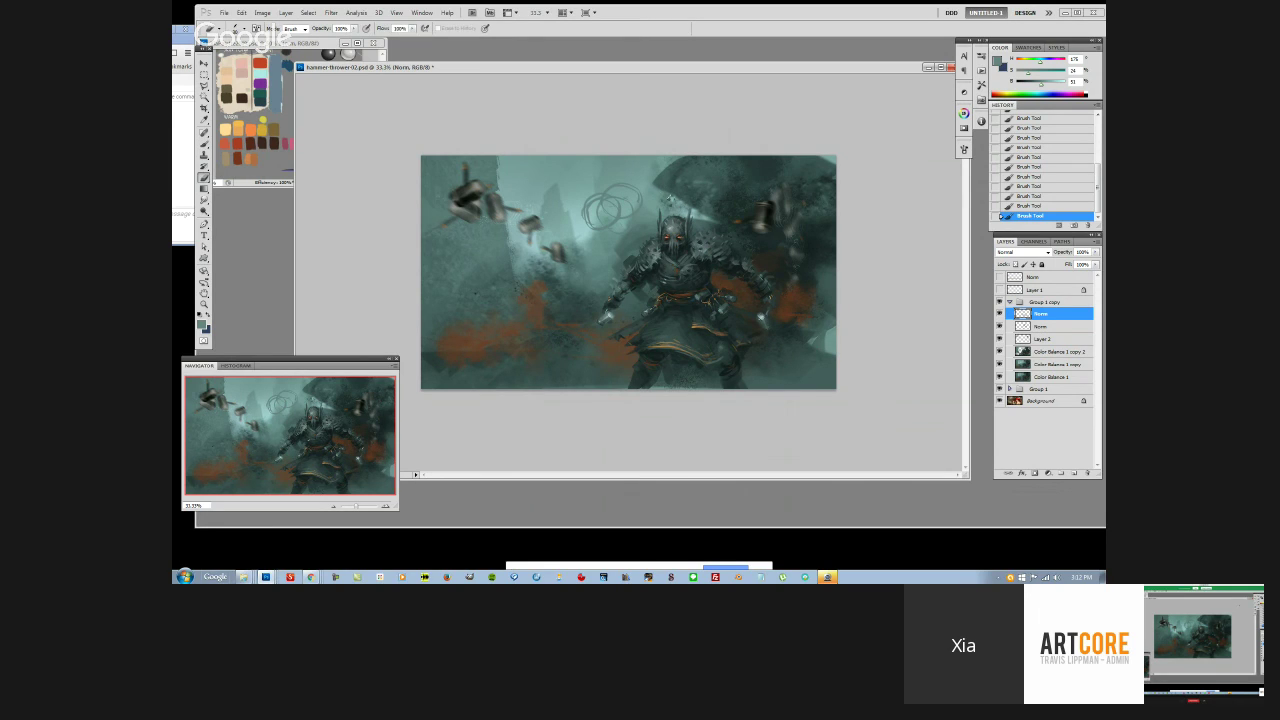
{"action": "mouse_move", "coordinate": [621, 189]}
{"action": "left_mouse_down"}
{"action": "mouse_move", "coordinate": [612, 180]}
{"action": "mouse_move", "coordinate": [630, 214]}
{"action": "mouse_move", "coordinate": [618, 236]}
{"action": "mouse_move", "coordinate": [596, 200]}
{"action": "mouse_move", "coordinate": [586, 224]}
{"action": "mouse_move", "coordinate": [598, 232]}
{"action": "mouse_move", "coordinate": [590, 207]}
{"action": "mouse_move", "coordinate": [615, 225]}
{"action": "left_mouse_up"}
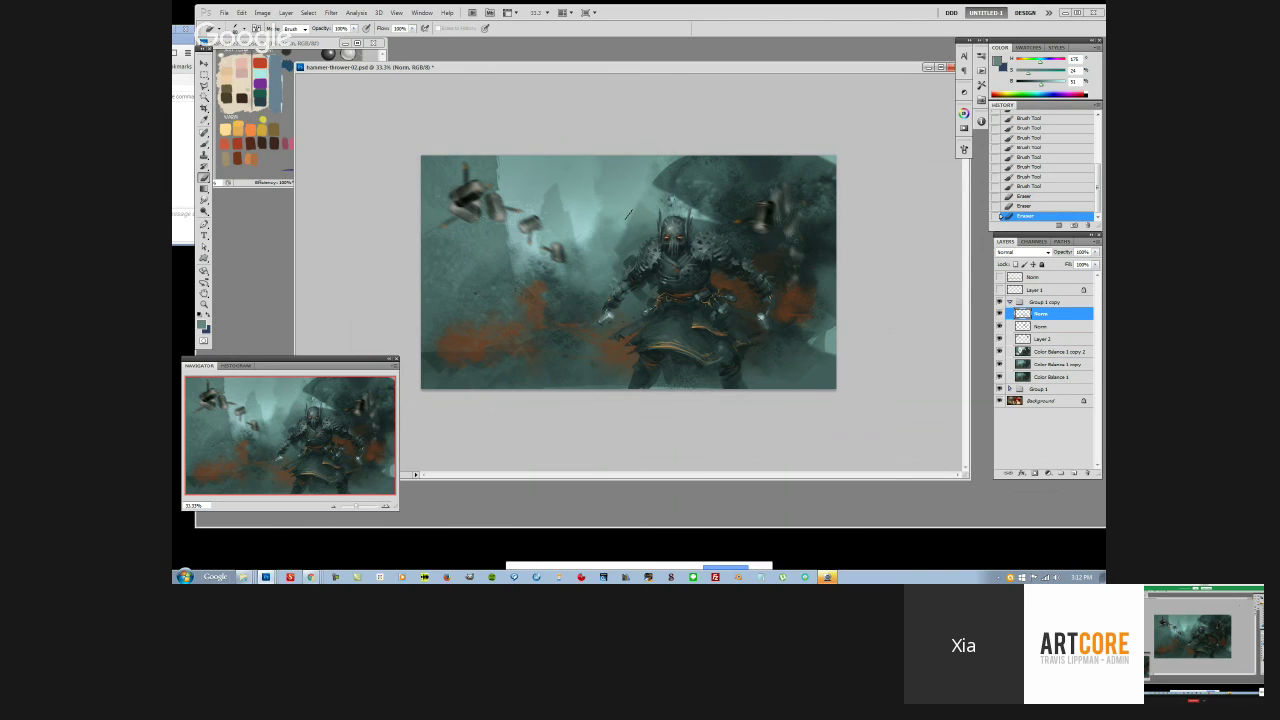
Try brush strokes on the left shoulder armor with a sampled grey-teal, and undo them
{"action": "key", "text": "b"}
{"action": "right_click", "coordinate": [637, 221]}
{"action": "left_click", "coordinate": [750, 241]}
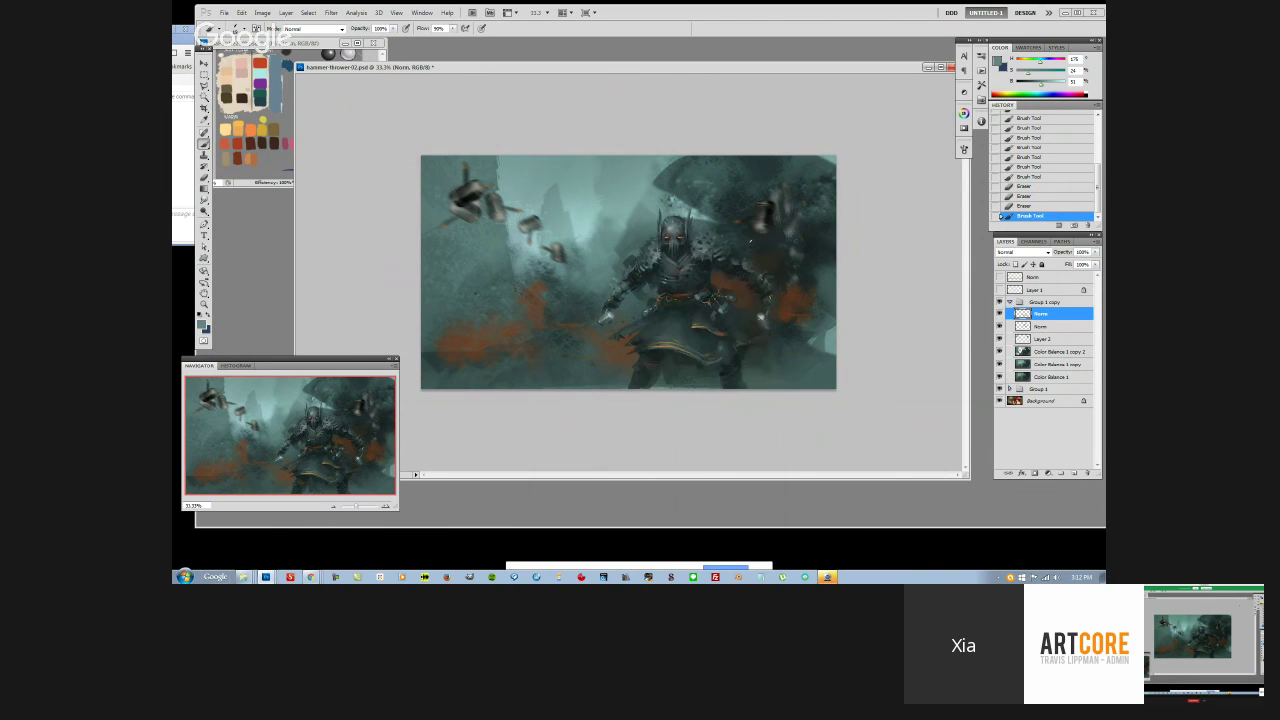
{"action": "left_click", "coordinate": [660, 256], "text": "alt"}
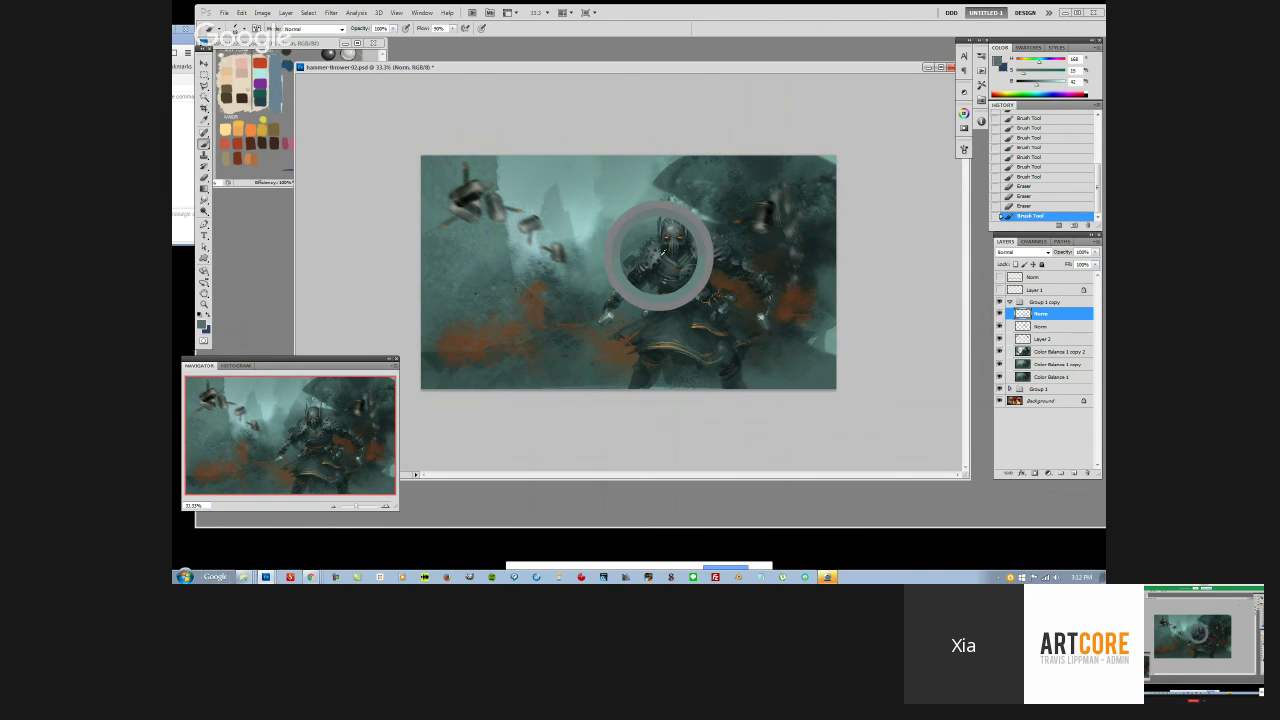
{"action": "left_click", "coordinate": [660, 256]}
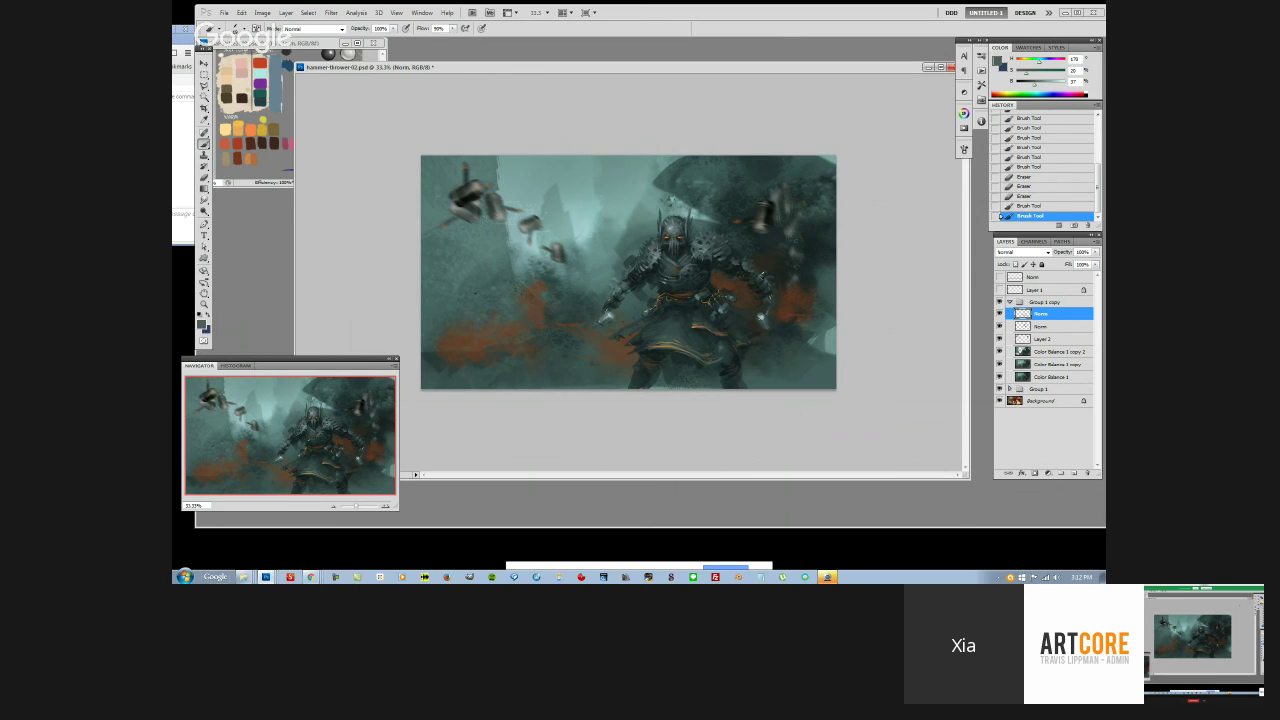
{"action": "key", "text": "ctrl+z"}
{"action": "key", "text": "ctrl+z"}
{"action": "key", "text": "ctrl+z"}
Select another brush tip and touch up the outstretched hand and forearm beside the misty background with sampled teals
{"action": "right_click", "coordinate": [723, 282]}
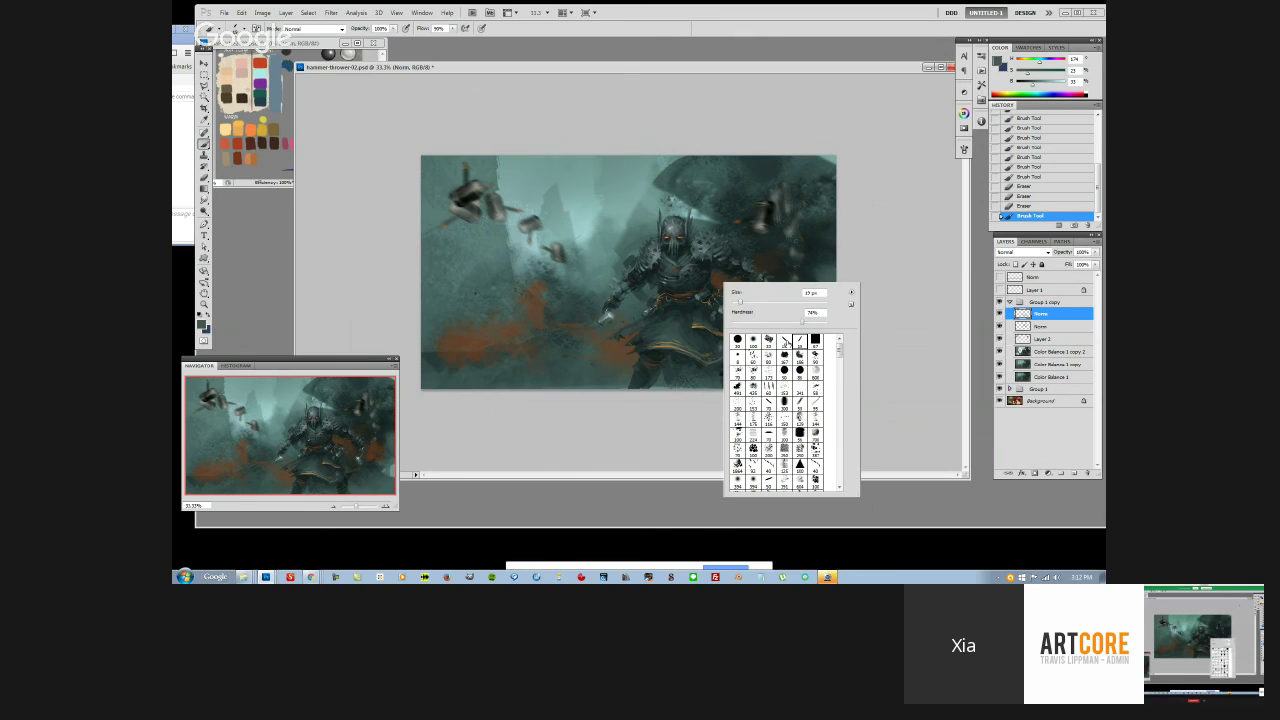
{"action": "double_click", "coordinate": [790, 342]}
{"action": "key", "text": "ctrl+z"}
{"action": "left_click", "coordinate": [659, 257], "text": "alt"}
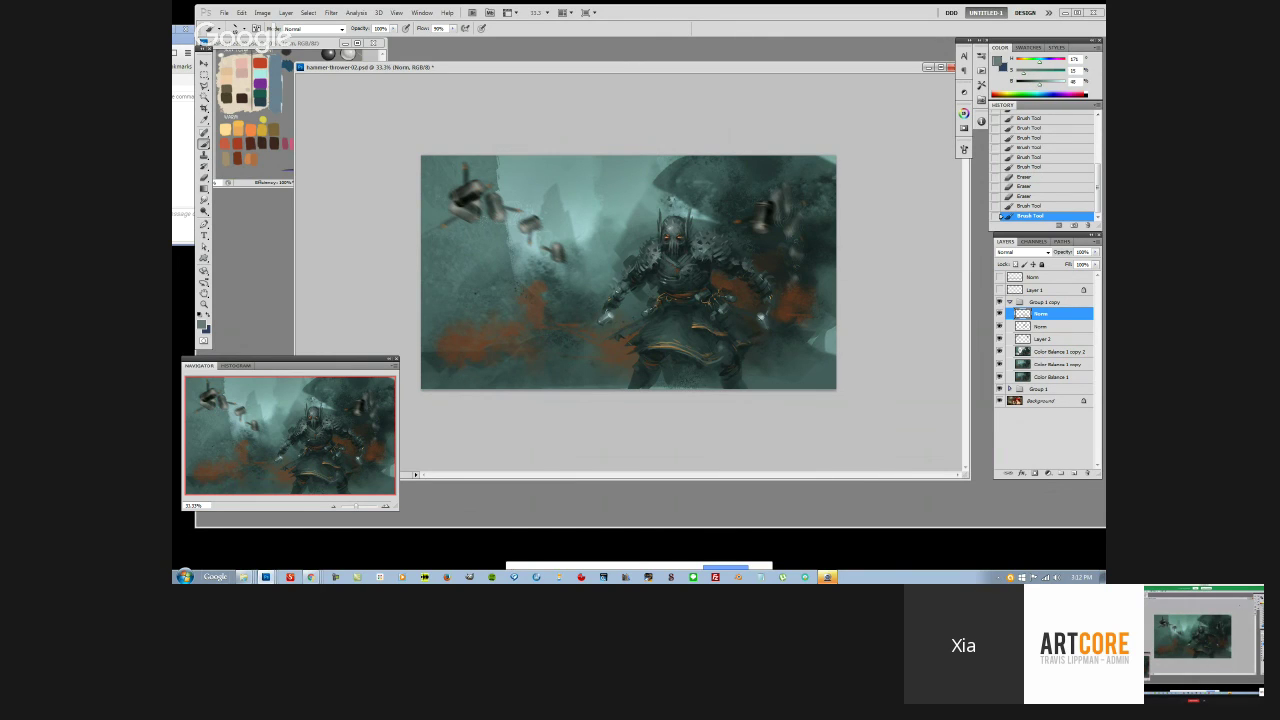
{"action": "left_click", "coordinate": [617, 295], "text": "alt"}
{"action": "left_click_drag", "start_coordinate": [611, 297], "coordinate": [608, 299]}
Select a different brush tip and paint the forearm armor between the two orange patches with dark teals sampled from it
{"action": "right_click", "coordinate": [822, 300]}
{"action": "left_click", "coordinate": [905, 372]}
{"action": "left_click", "coordinate": [926, 263]}
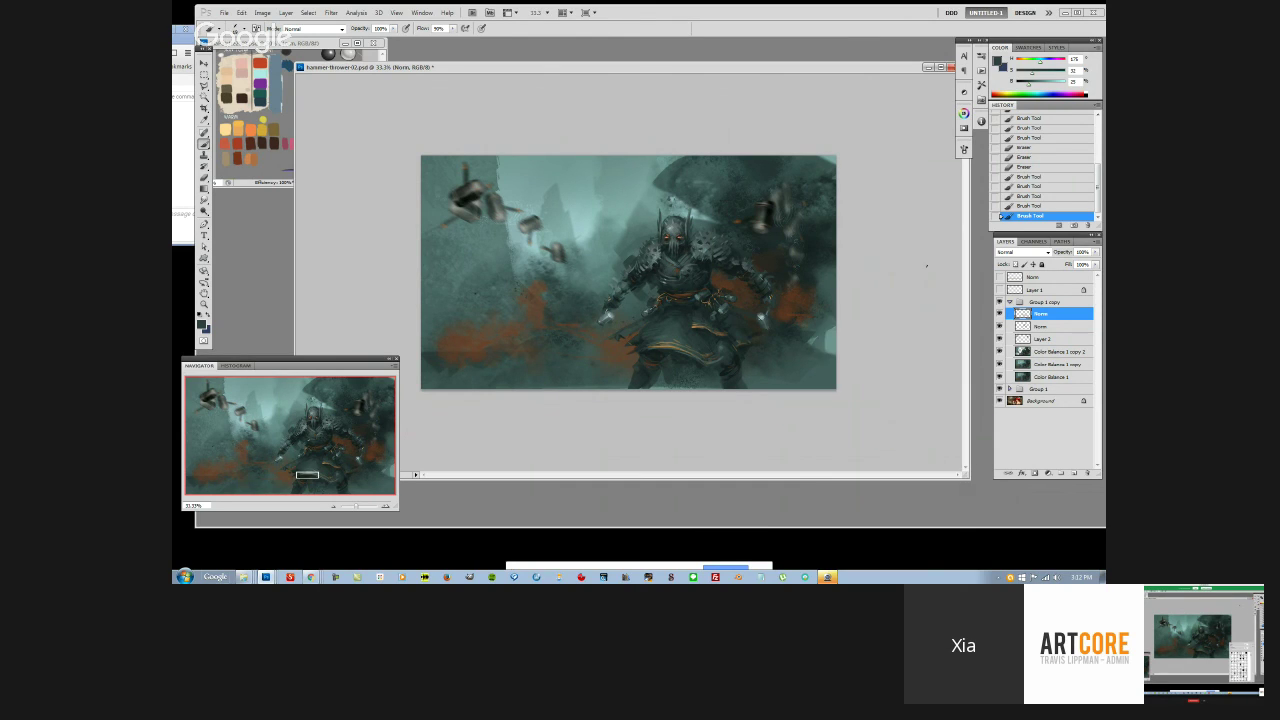
{"action": "left_click_drag", "start_coordinate": [764, 316], "coordinate": [770, 299]}
{"action": "left_click", "coordinate": [771, 296], "text": "alt"}
{"action": "left_click", "coordinate": [772, 295], "text": "alt"}
{"action": "left_click", "coordinate": [769, 300], "text": "alt"}
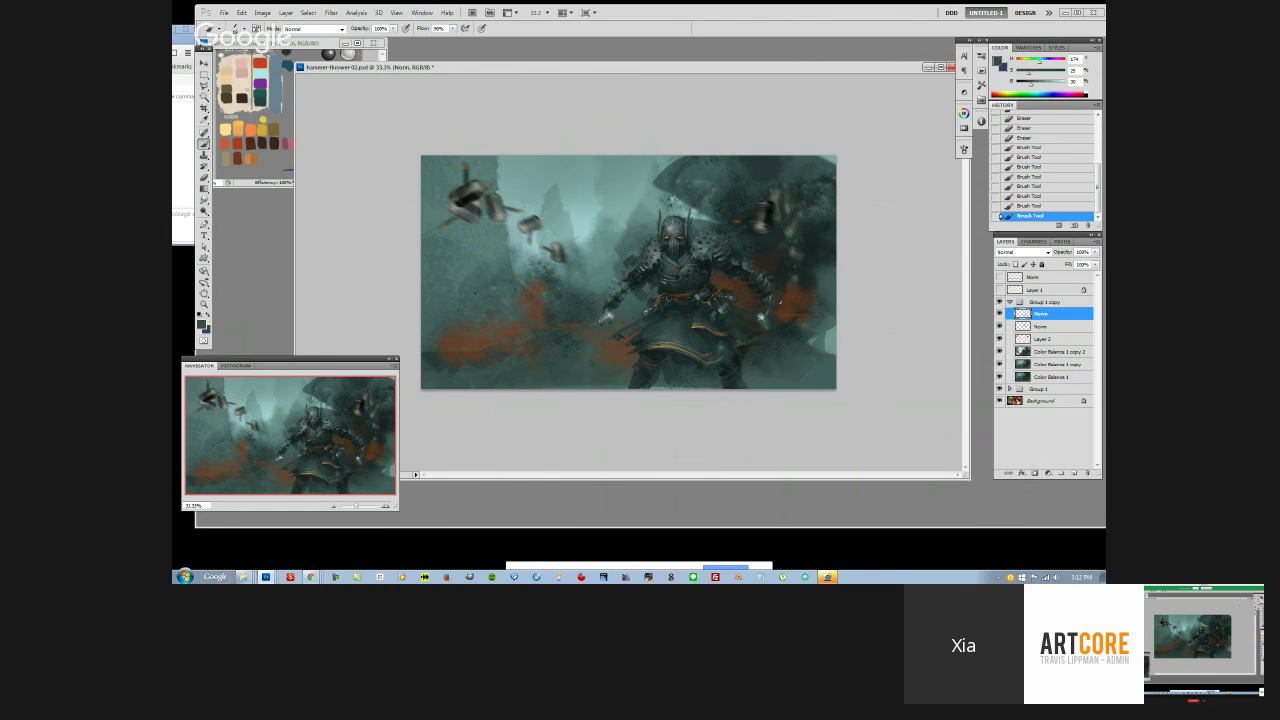
{"action": "left_click", "coordinate": [771, 297], "text": "alt"}
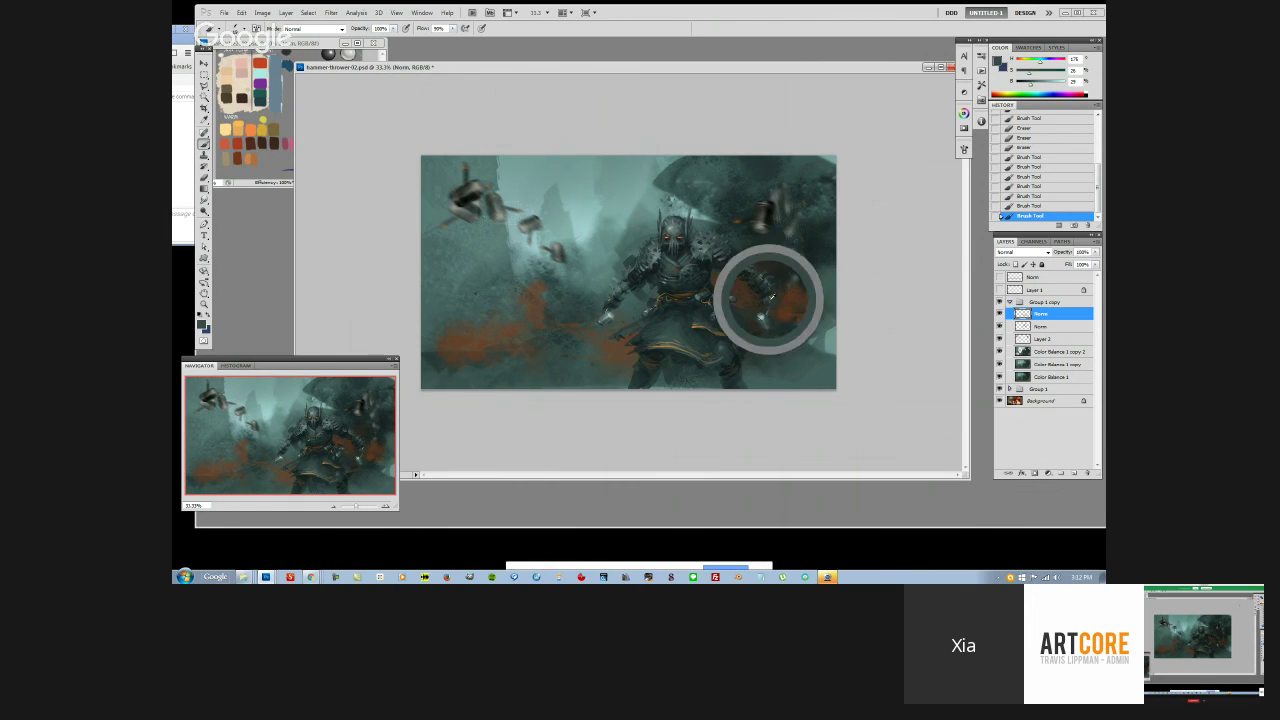
Check the brush tip shape settings and refine the same forearm armor with small strokes in freshly sampled tones
{"action": "left_click", "coordinate": [964, 149]}
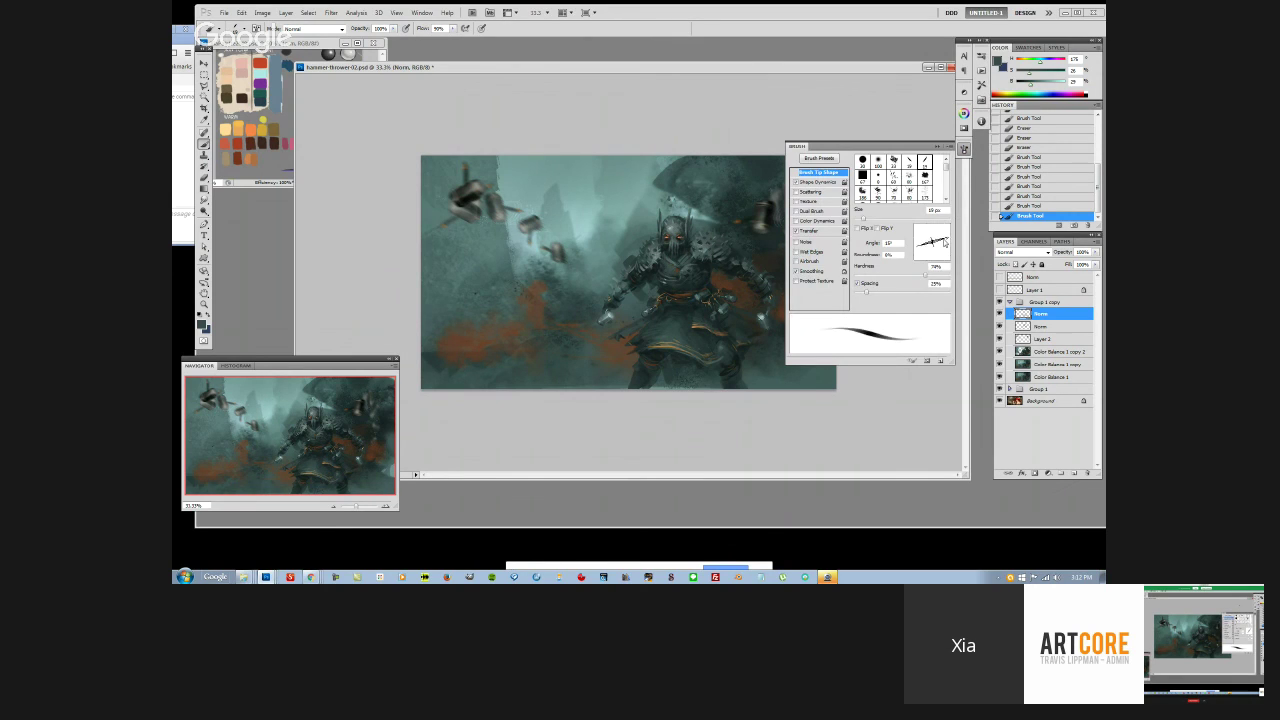
{"action": "left_click", "coordinate": [938, 147]}
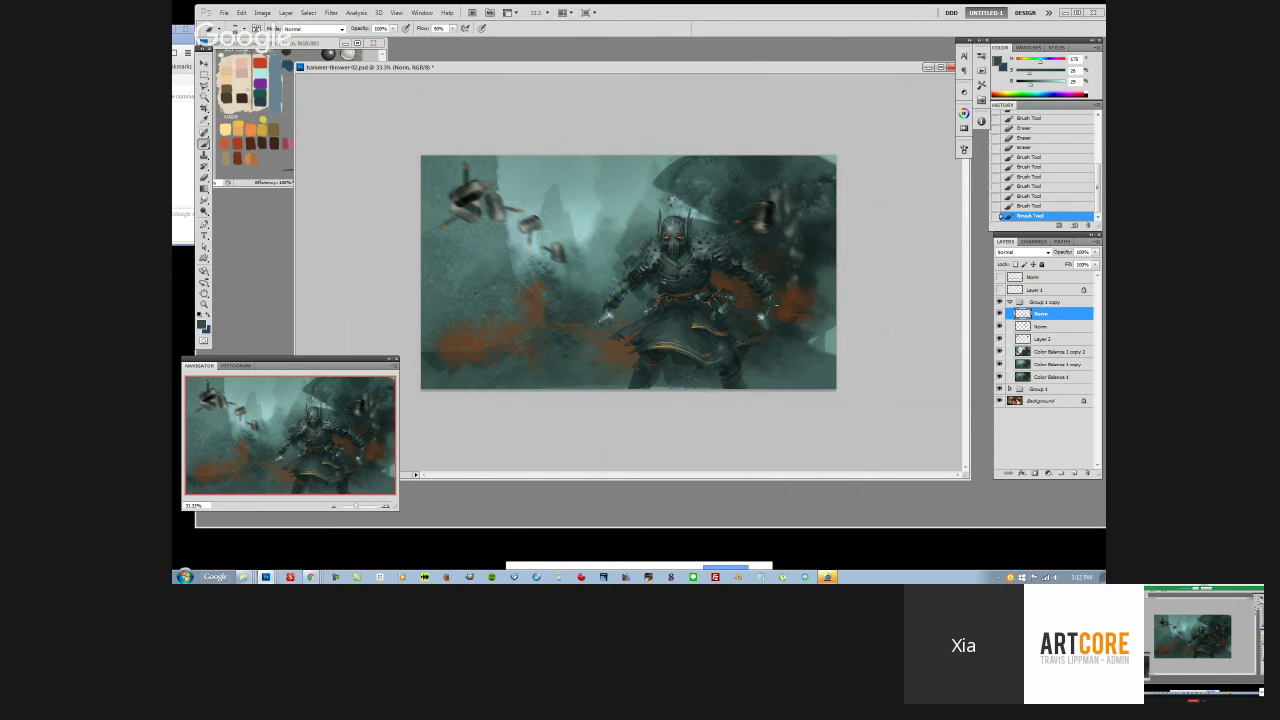
{"action": "left_click", "coordinate": [768, 300], "text": "alt"}
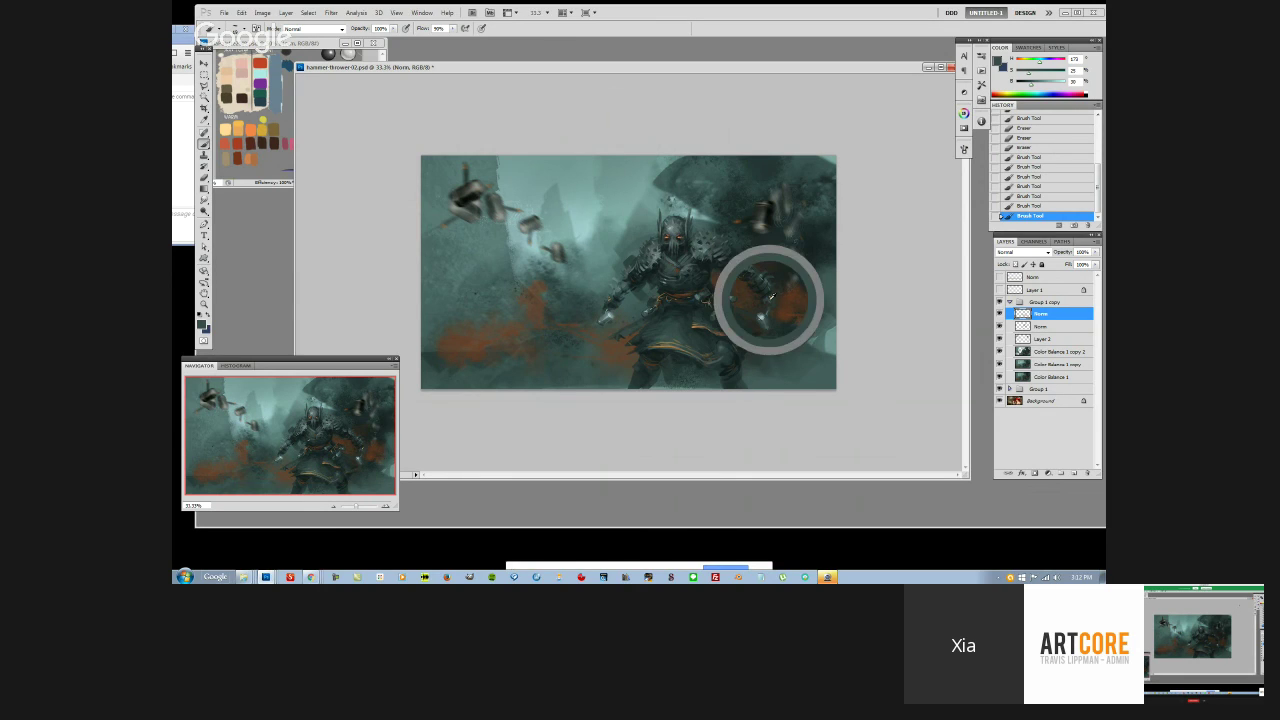
{"action": "left_click", "coordinate": [772, 299]}
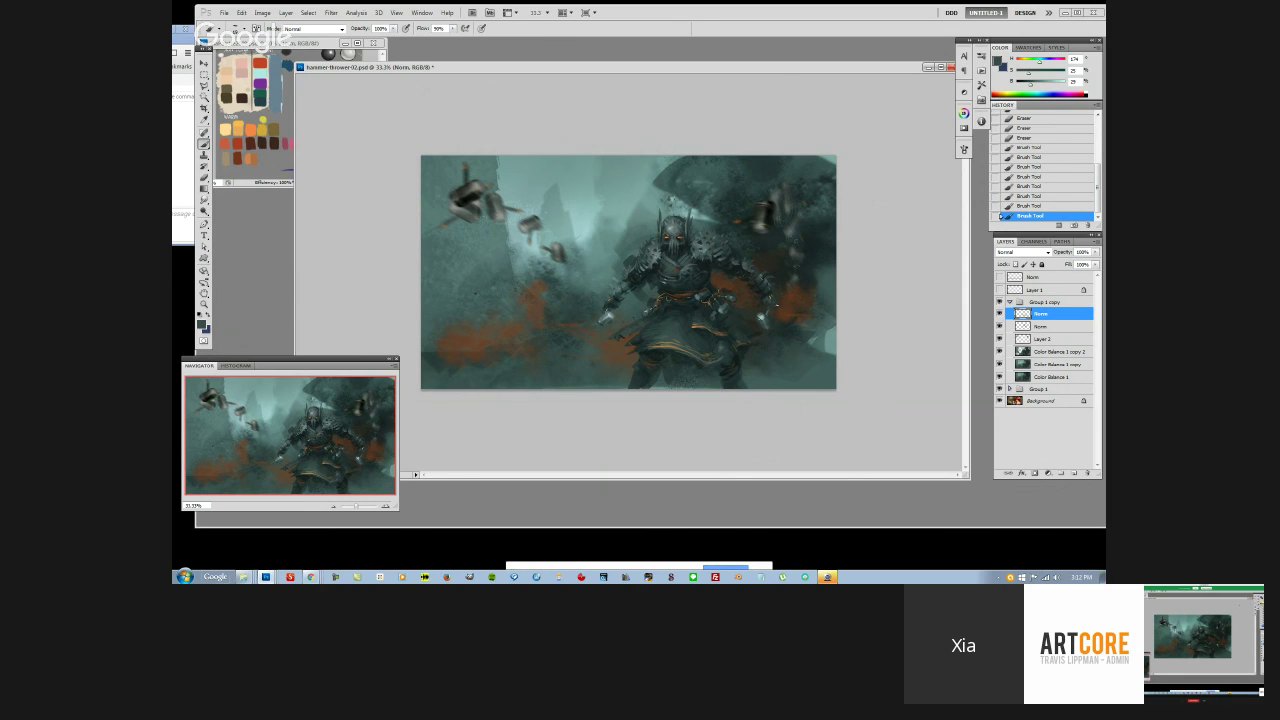
{"action": "left_click", "coordinate": [774, 299]}
{"action": "left_click", "coordinate": [773, 298]}
{"action": "left_click", "coordinate": [772, 293], "text": "alt"}
{"action": "left_click", "coordinate": [772, 293], "text": "alt"}
Touch up the opposite hand, the torso and the skirt with colors sampled from each area, and save the painting
{"action": "left_click", "coordinate": [620, 292], "text": "alt"}
{"action": "left_click", "coordinate": [709, 264], "text": "alt"}
{"action": "key", "text": "ctrl+s"}
{"action": "key", "text": "alt"}
{"action": "left_click", "coordinate": [656, 356], "text": "alt"}
{"action": "left_click", "coordinate": [668, 323], "text": "alt"}
Select an irregular textured brush tip, create a new layer, and paint mist over the ground beside the legs at 30% opacity
{"action": "right_click", "coordinate": [767, 401]}
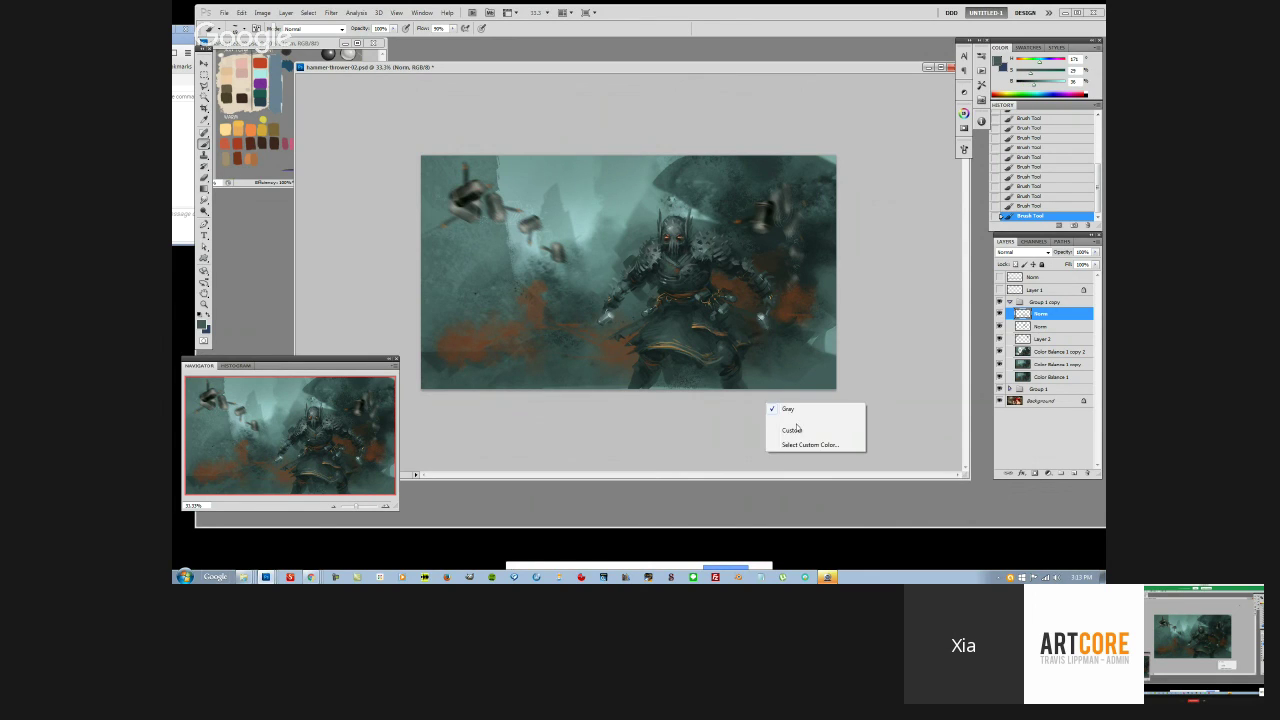
{"action": "left_click", "coordinate": [832, 464]}
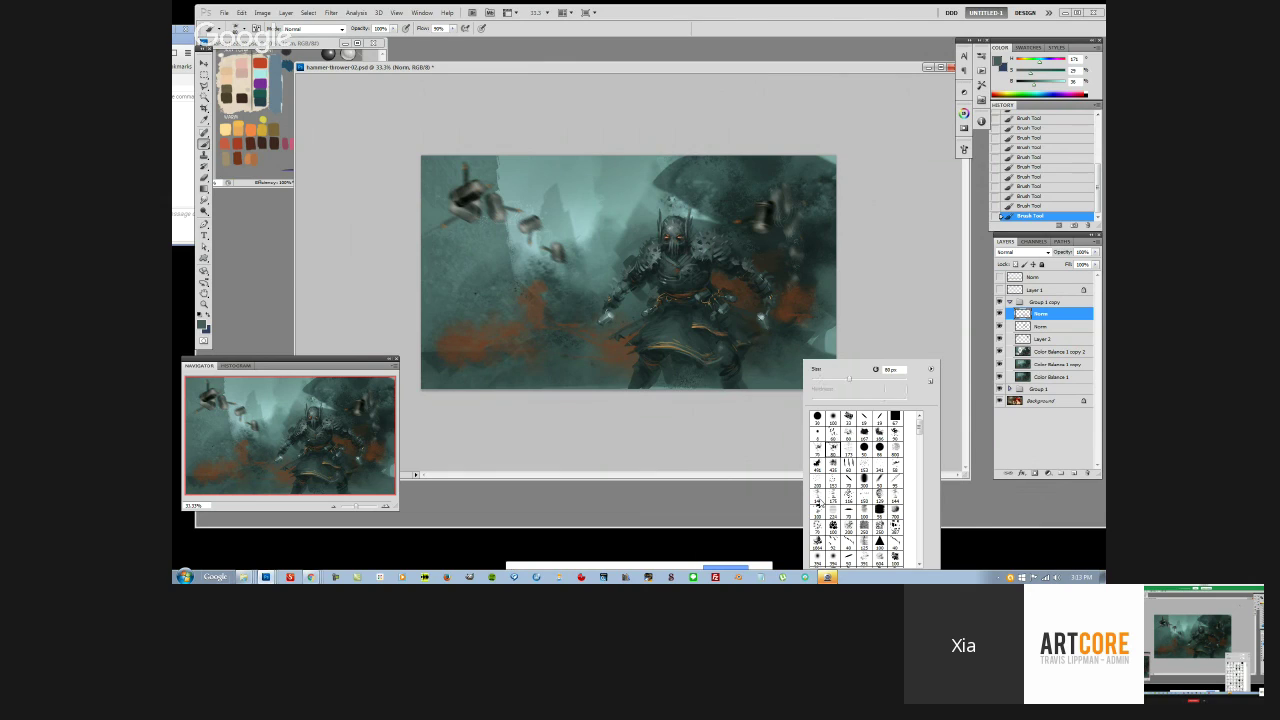
{"action": "left_click", "coordinate": [907, 318]}
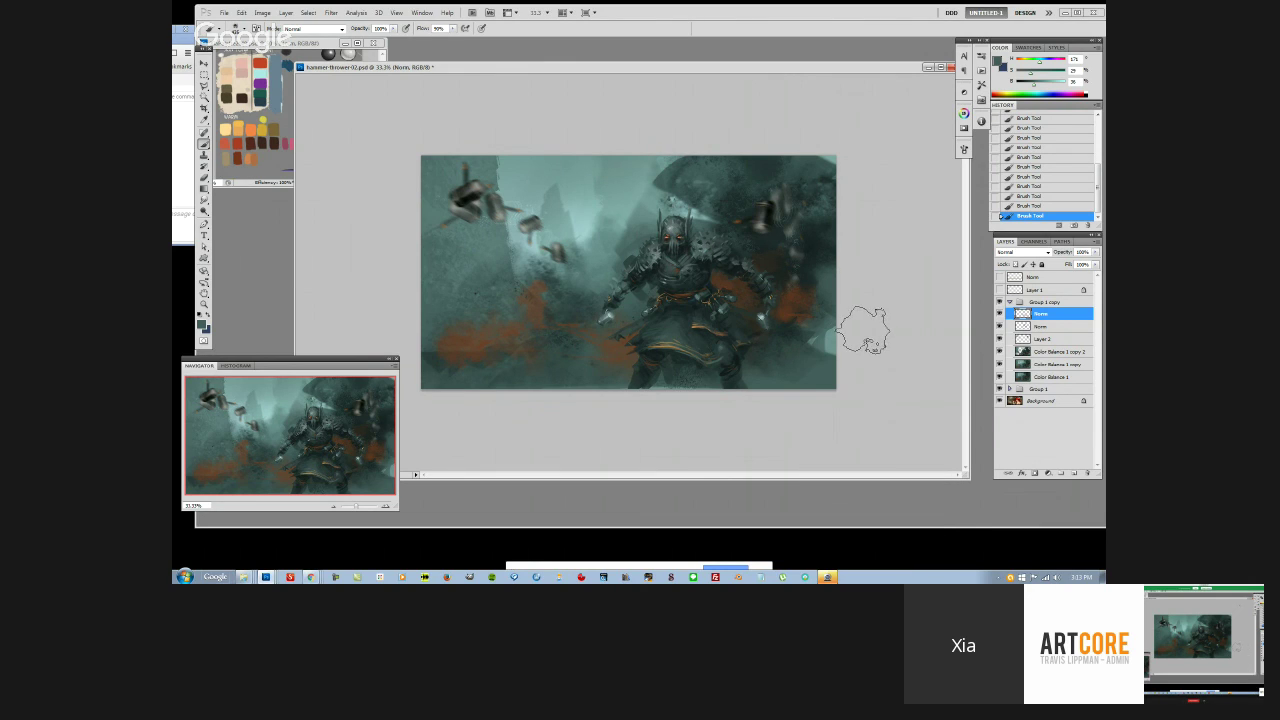
{"action": "key", "text": "ctrl+shift+alt+n"}
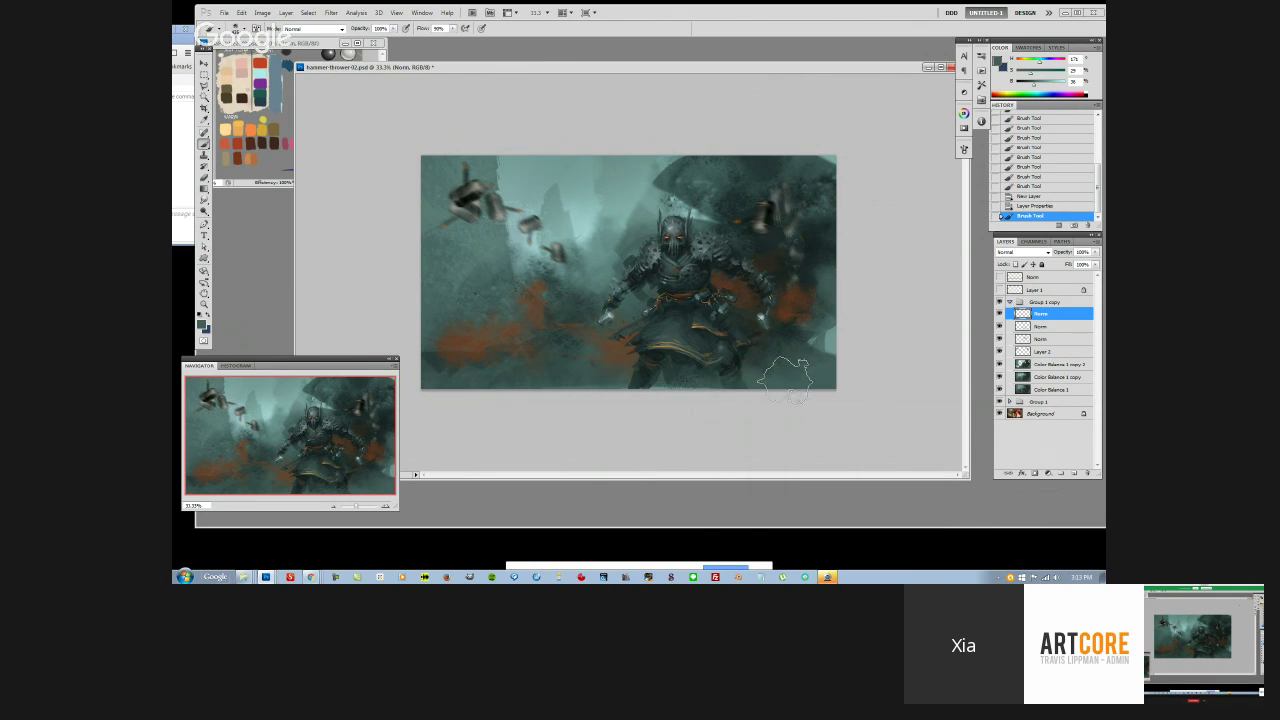
{"action": "key", "text": "3"}
{"action": "mouse_move", "coordinate": [780, 376]}
{"action": "left_mouse_down"}
{"action": "mouse_move", "coordinate": [738, 376]}
{"action": "mouse_move", "coordinate": [786, 364]}
{"action": "mouse_move", "coordinate": [780, 373]}
{"action": "left_mouse_up"}
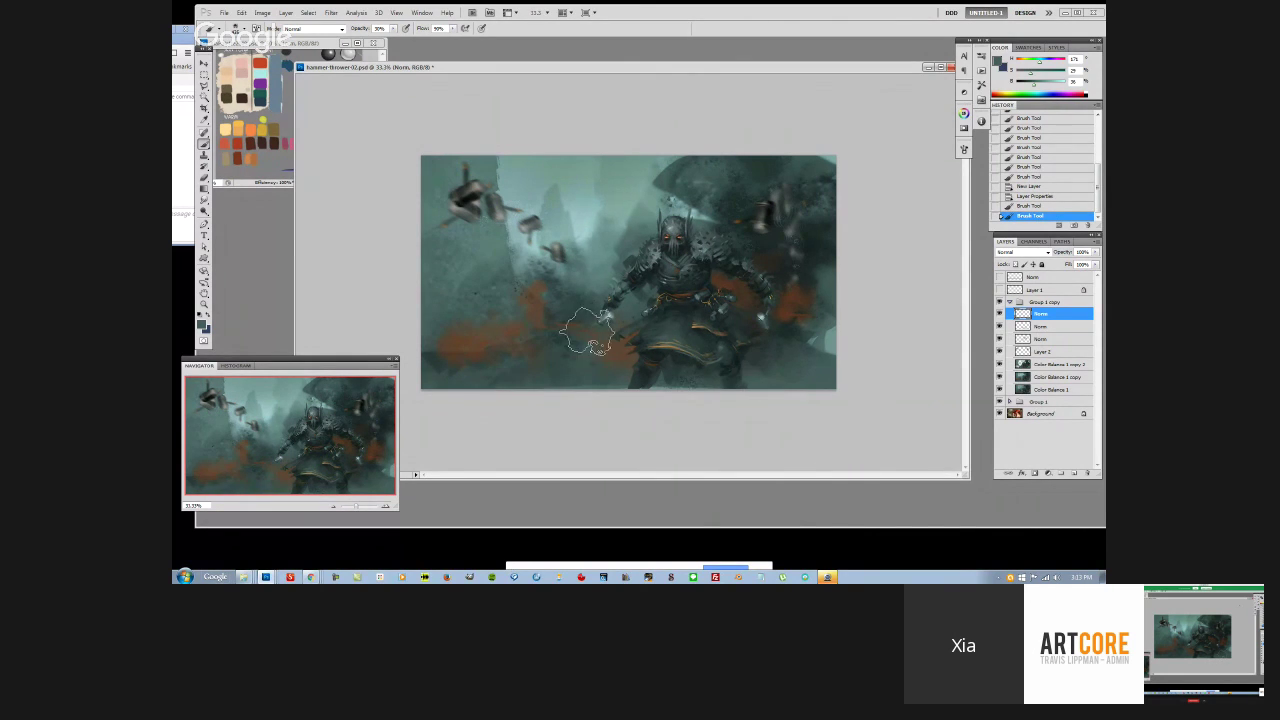
Switch to another textured brush tip and darken the area around the skirt and legs with sampled dark teals
{"action": "right_click", "coordinate": [598, 278]}
{"action": "left_click", "coordinate": [614, 383]}
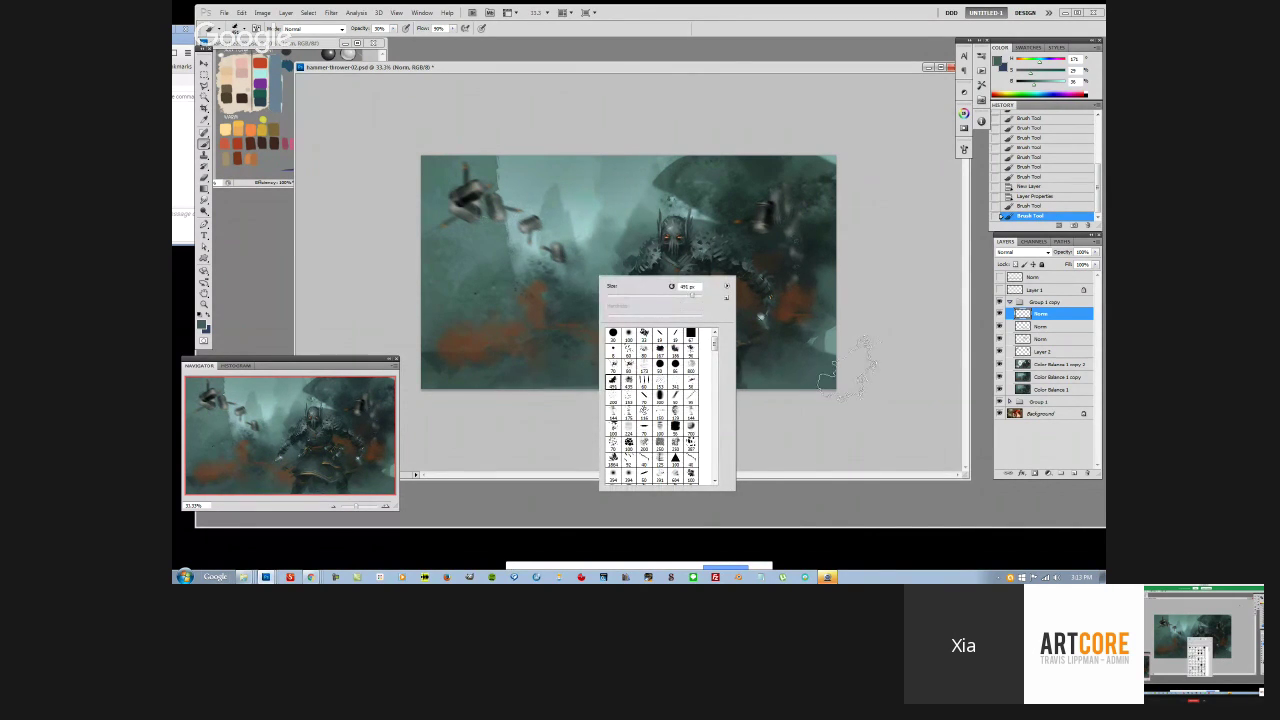
{"action": "left_click", "coordinate": [943, 376]}
{"action": "left_click", "coordinate": [794, 268], "text": "alt"}
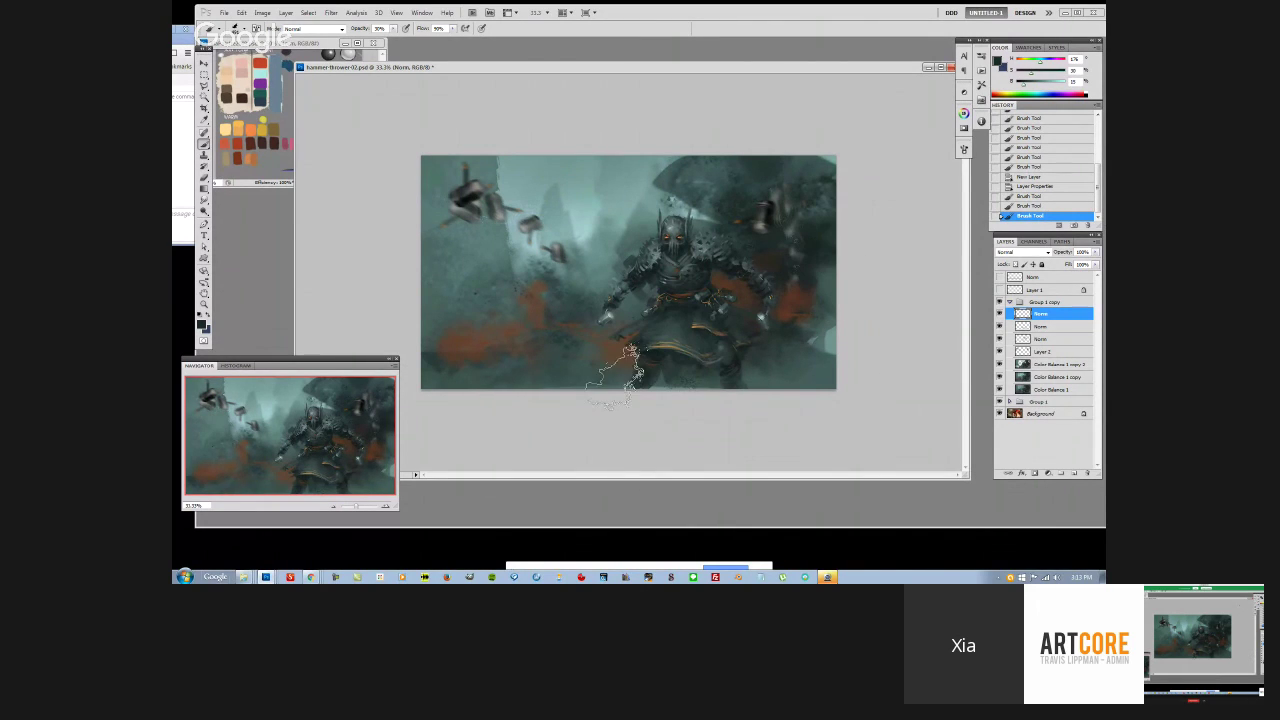
{"action": "left_click", "coordinate": [658, 344], "text": "alt"}
{"action": "right_click", "coordinate": [656, 348]}
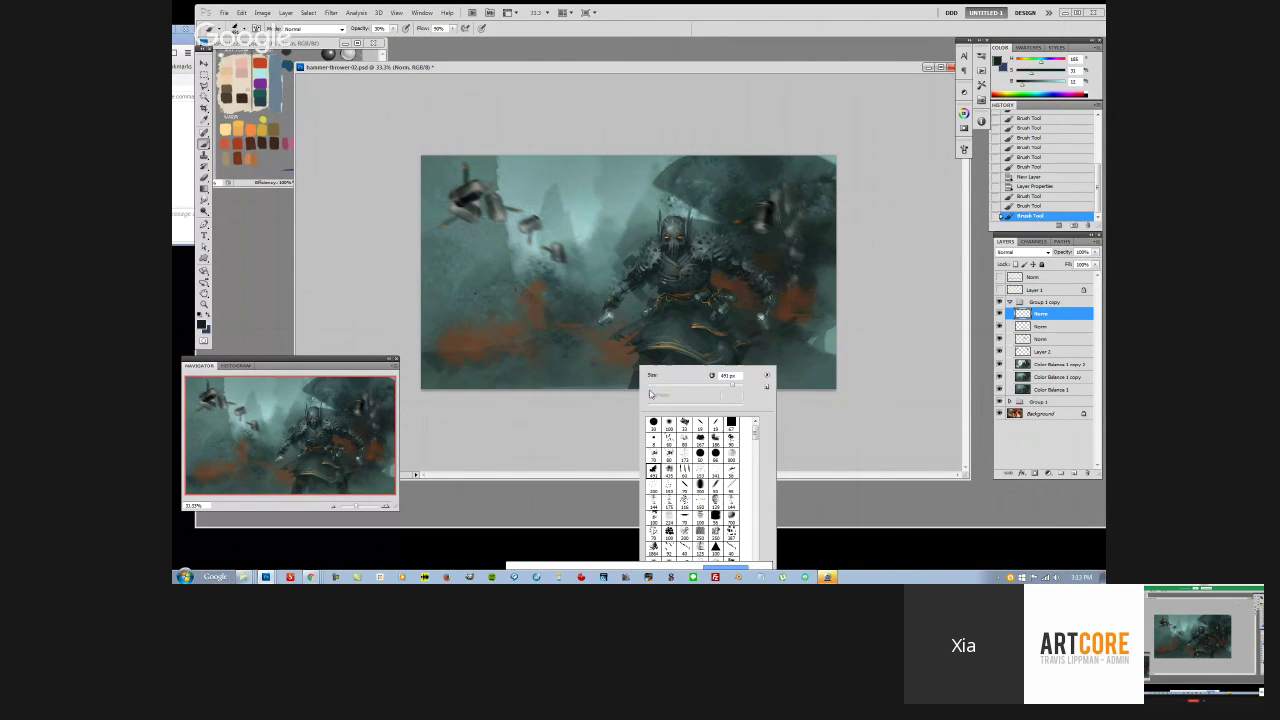
{"action": "left_click", "coordinate": [586, 433]}
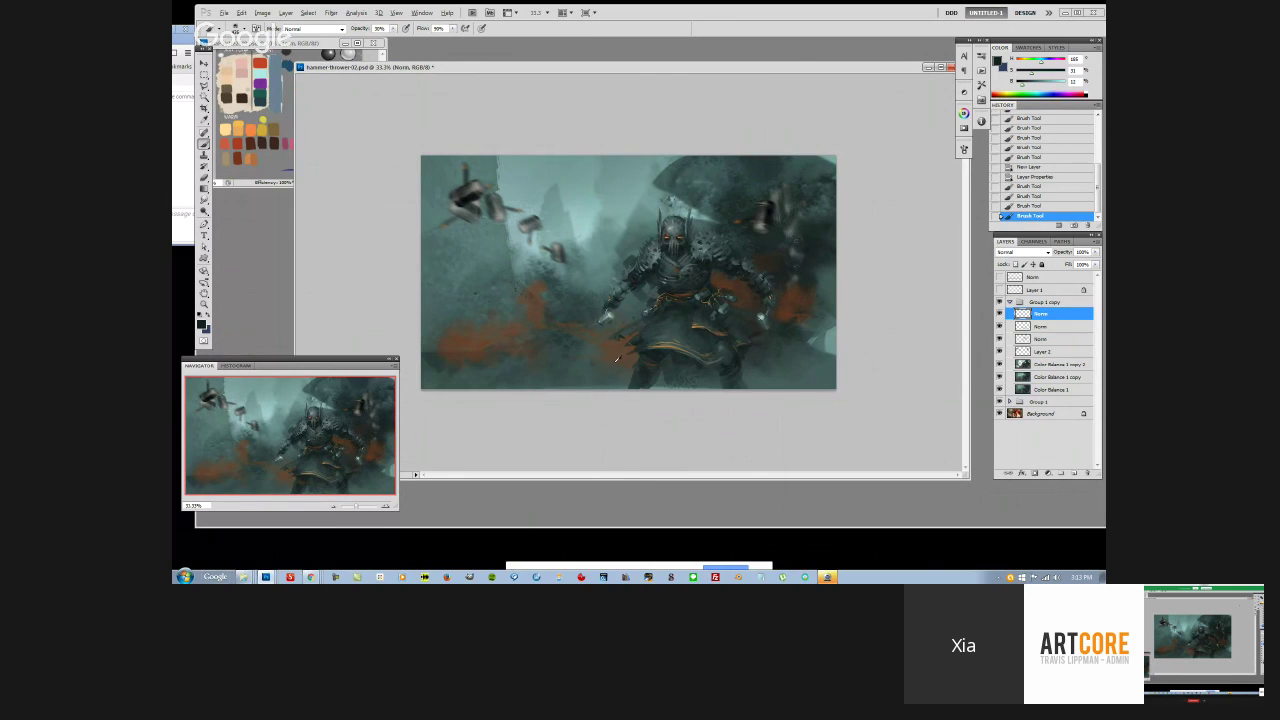
Paint dark teals sampled from the skirt over the ground beside the warrior's leg, and select another brush tip
{"action": "left_click", "coordinate": [654, 352], "text": "alt"}
{"action": "left_click", "coordinate": [626, 367]}
{"action": "key", "text": "ctrl+z"}
{"action": "left_click", "coordinate": [625, 367]}
{"action": "left_click", "coordinate": [648, 364], "text": "alt"}
{"action": "left_click", "coordinate": [655, 363]}
{"action": "left_click", "coordinate": [660, 352], "text": "alt"}
{"action": "left_click", "coordinate": [622, 380]}
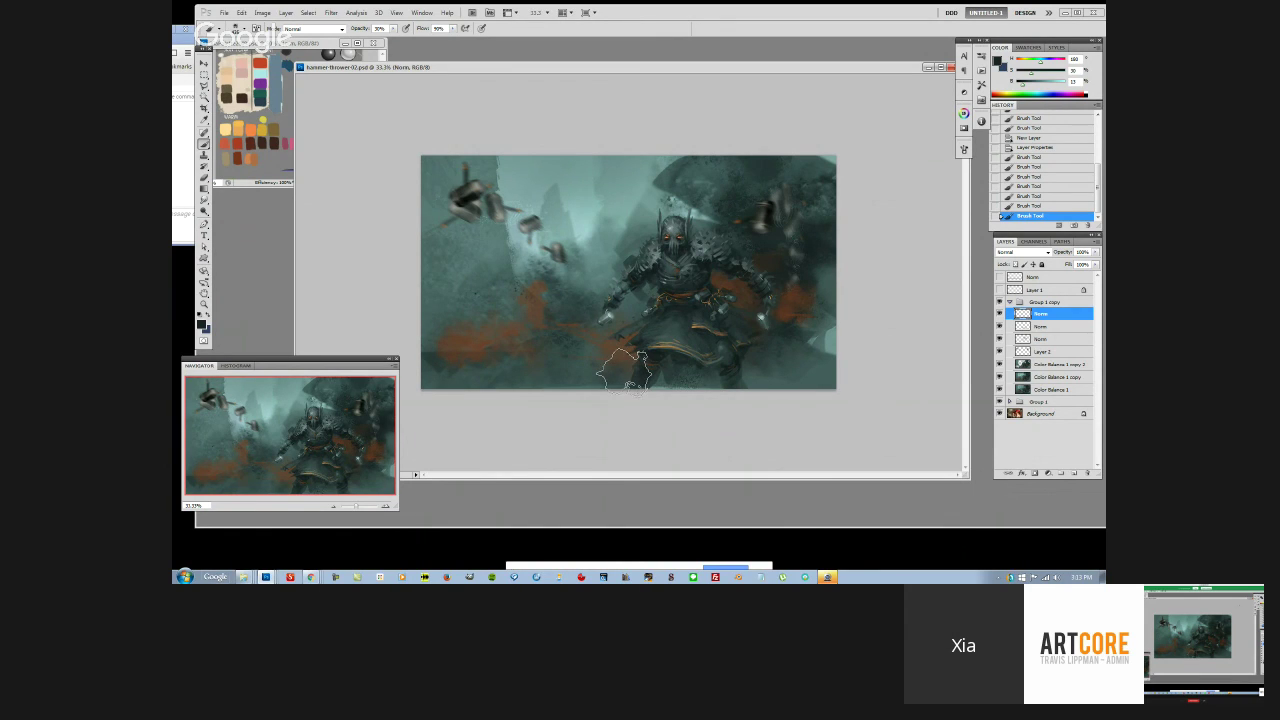
{"action": "left_click_drag", "start_coordinate": [612, 386], "coordinate": [618, 357]}
{"action": "right_click", "coordinate": [624, 347]}
{"action": "double_click", "coordinate": [701, 408]}
Toggle the visibility of the Group 1 copy layer group to compare the painting before and after the repaint
{"action": "key", "text": "alt+Tab"}
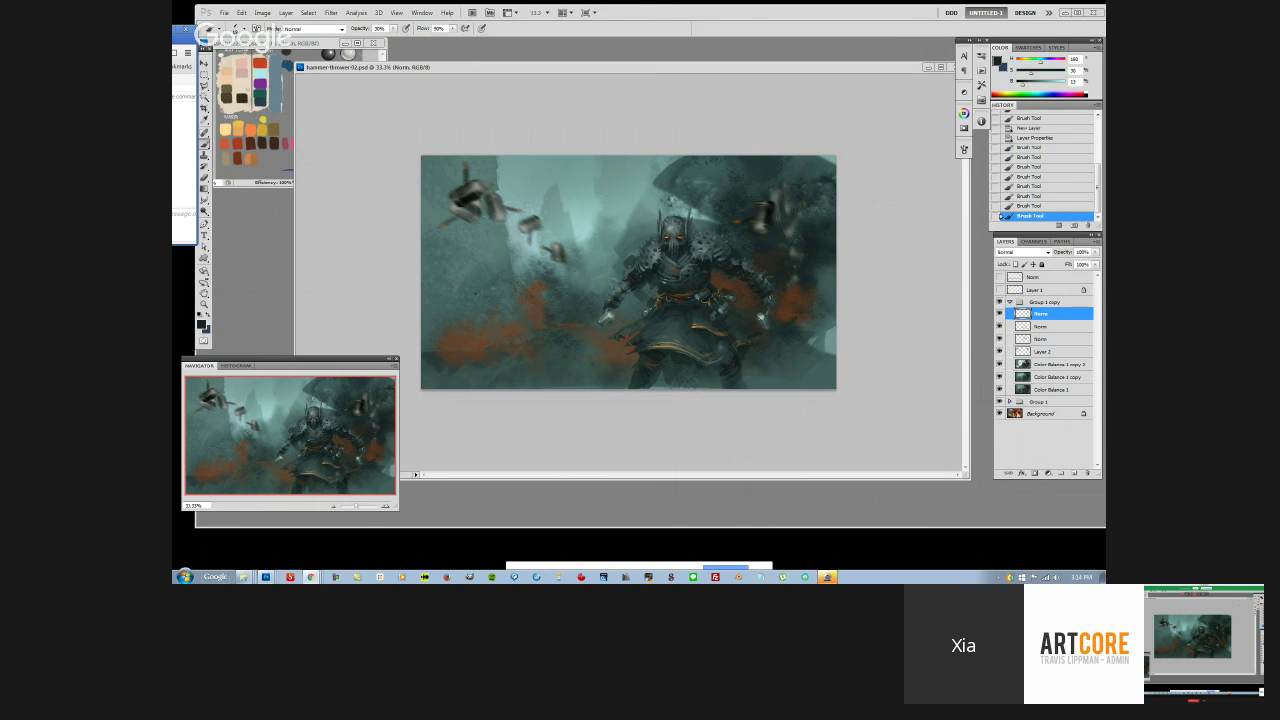
{"action": "left_click", "coordinate": [999, 303]}
{"action": "left_click", "coordinate": [999, 303]}
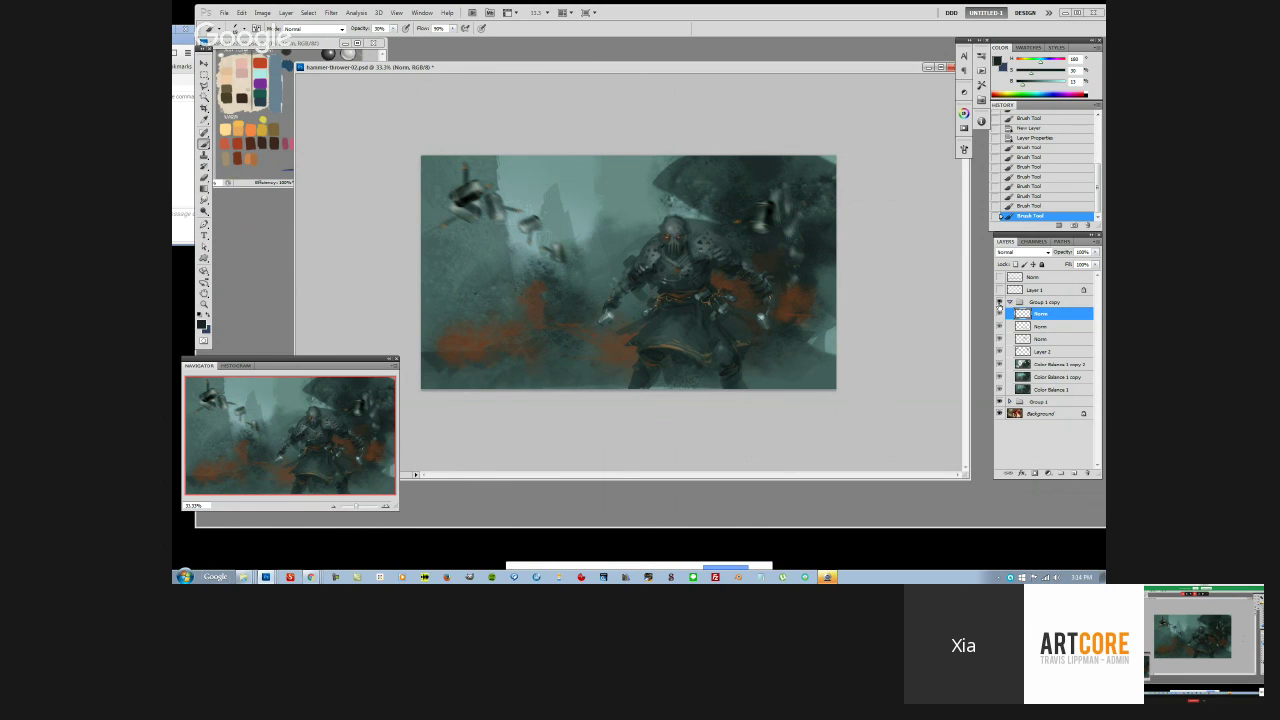
{"action": "left_click", "coordinate": [999, 303]}
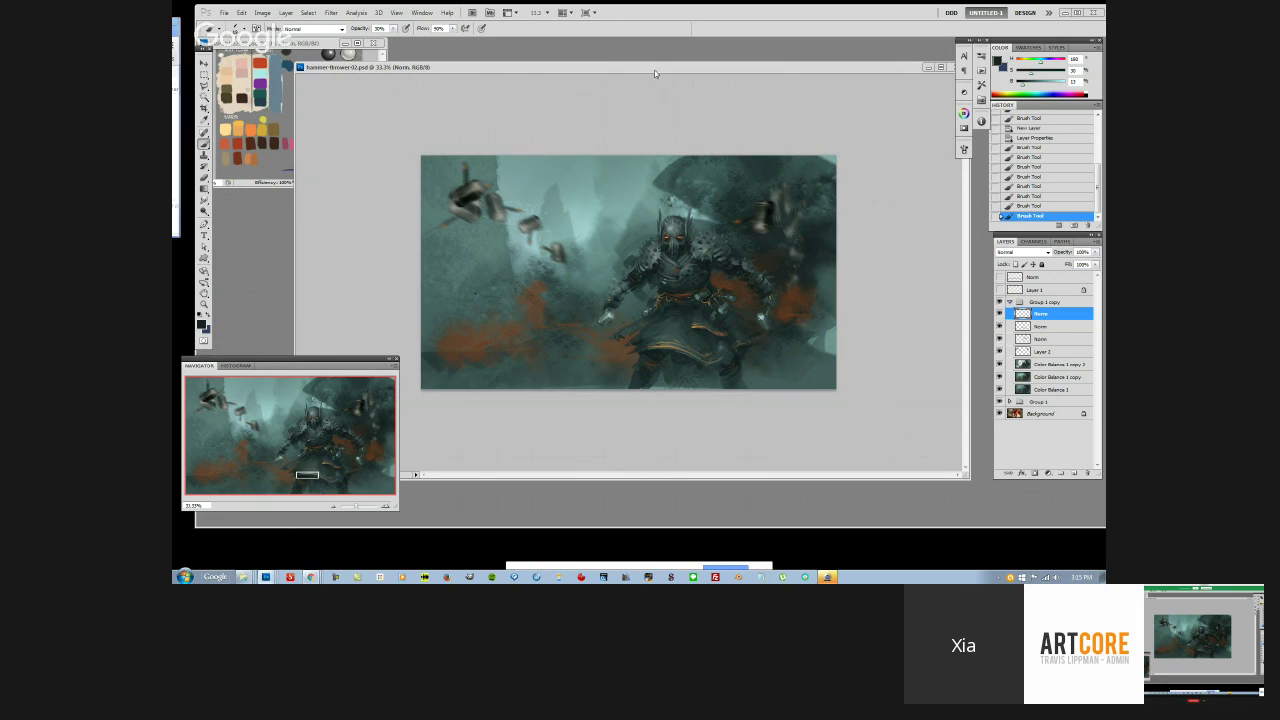
{"action": "left_click_drag", "start_coordinate": [654, 70], "coordinate": [658, 75]}
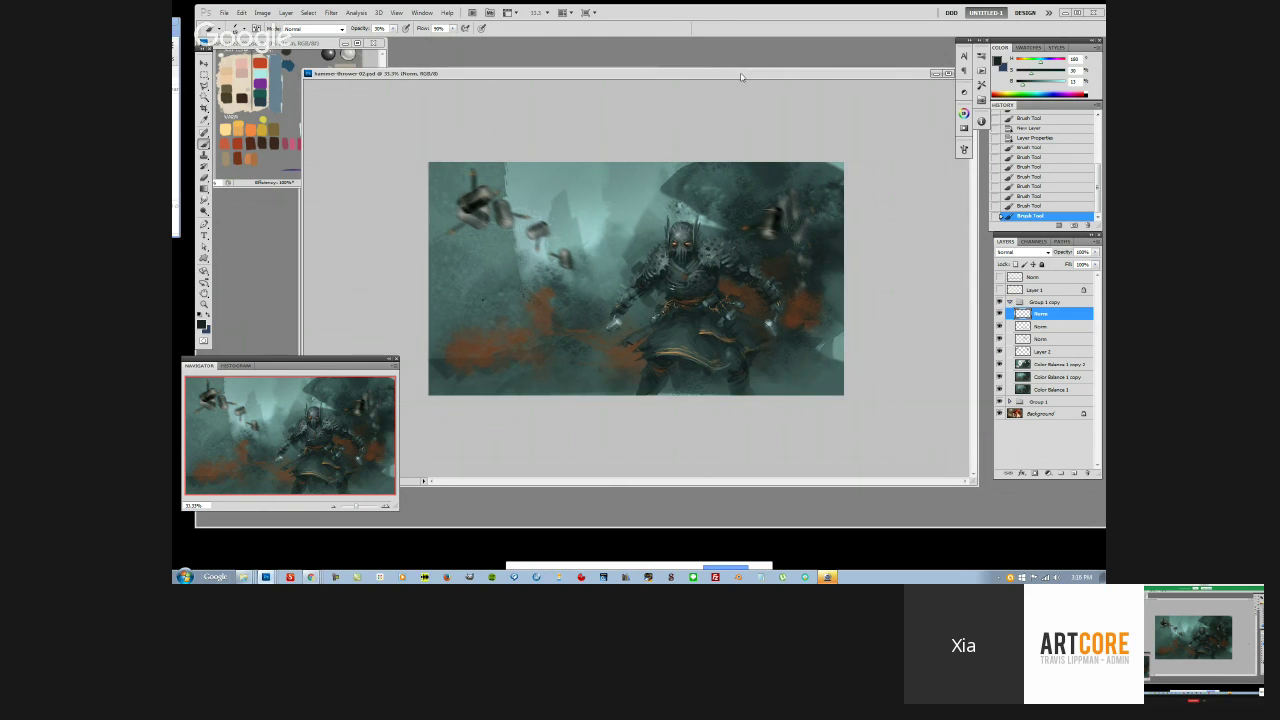
{"action": "left_click_drag", "start_coordinate": [738, 76], "coordinate": [742, 74]}
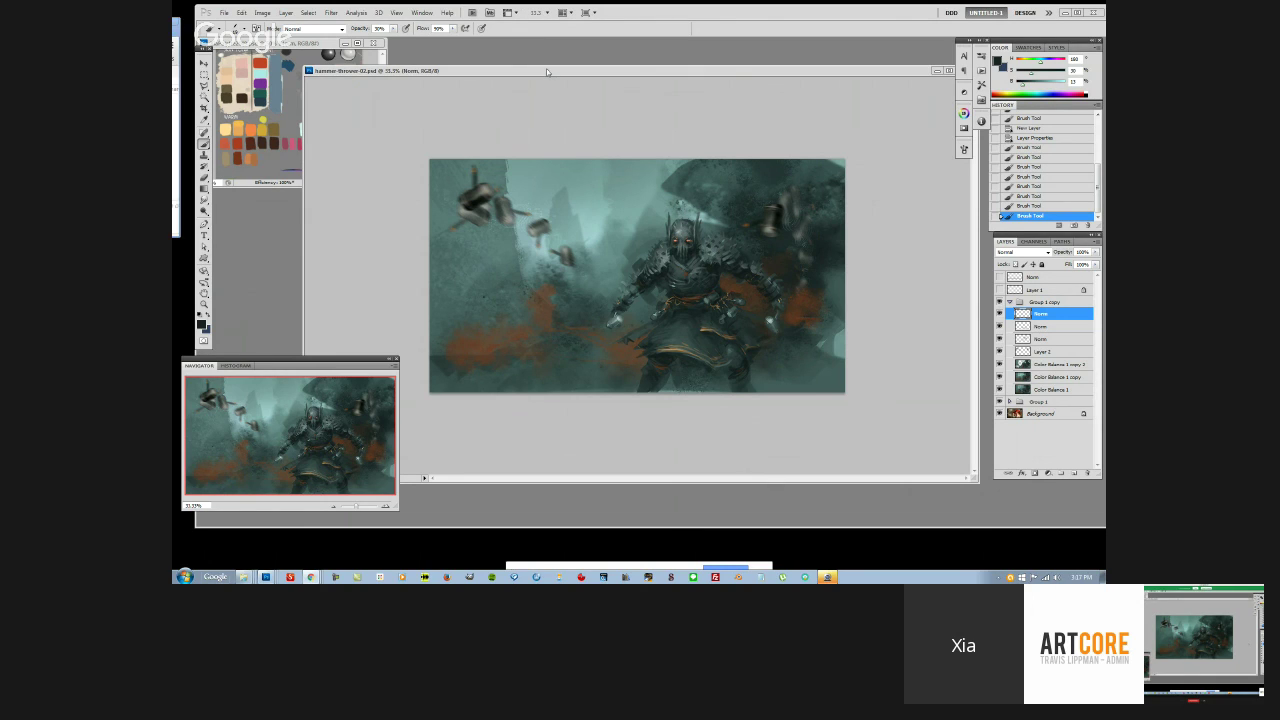
{"action": "key", "text": "ctrl+shift+s"}
{"action": "left_click", "coordinate": [301, 270]}
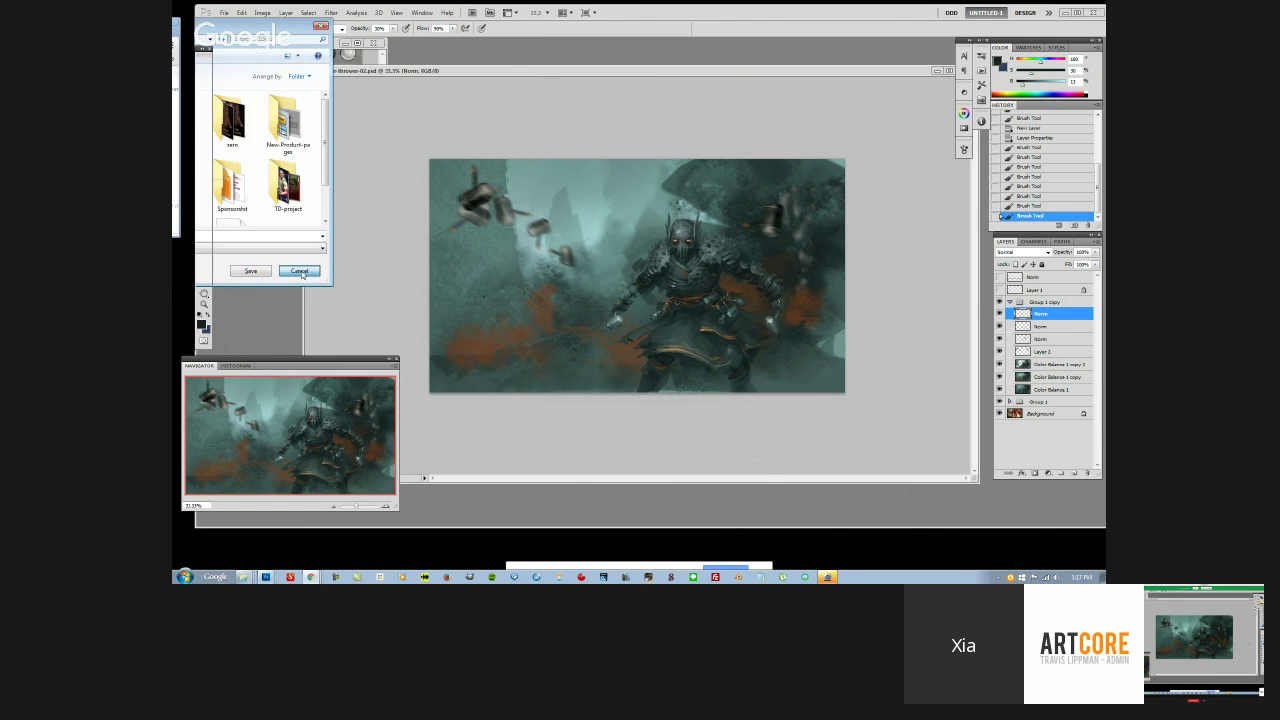
{"action": "left_click_drag", "start_coordinate": [706, 71], "coordinate": [710, 73]}
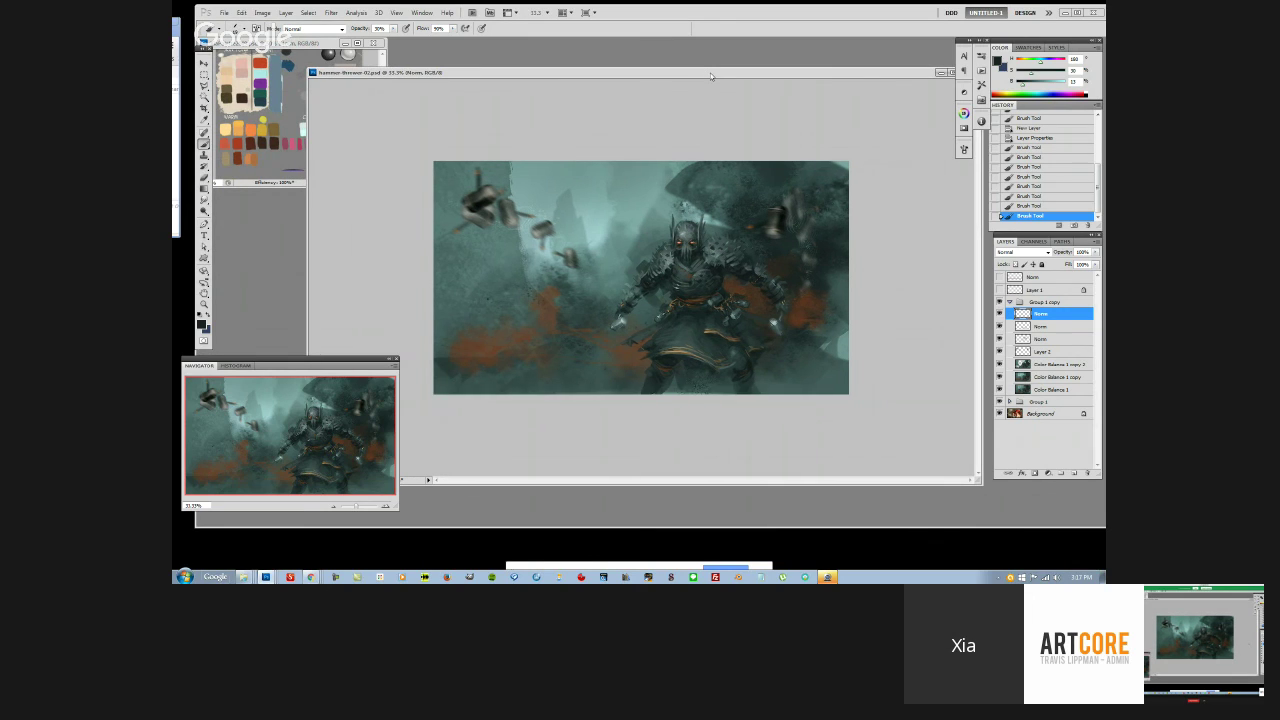